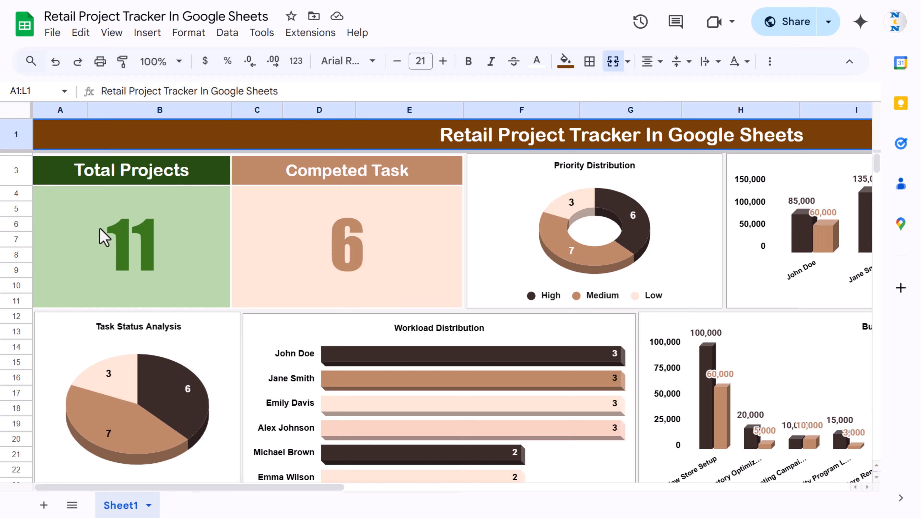
Step: Examine the finished dashboard's Total Projects and completed-task cards and its priority, status, workload and budget charts
{"action": "left_click", "coordinate": [383, 179]}
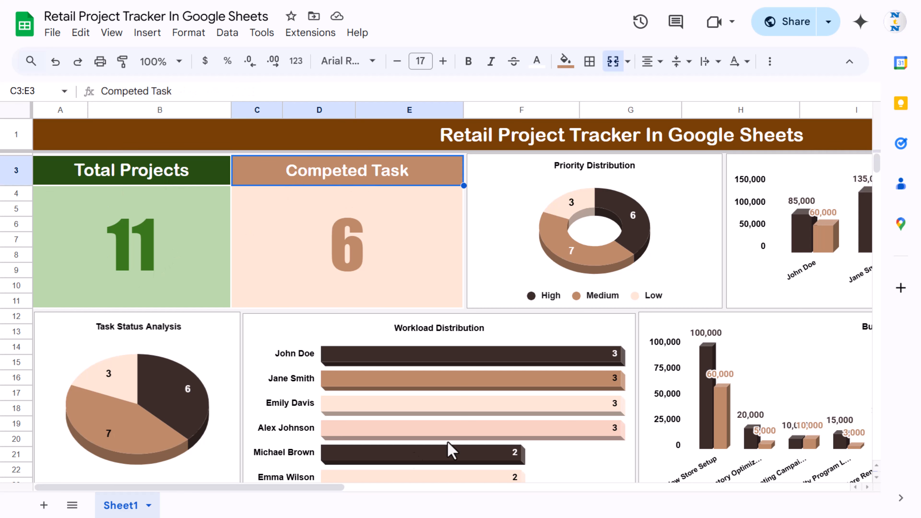
{"action": "left_click_drag", "start_coordinate": [206, 487], "coordinate": [278, 492]}
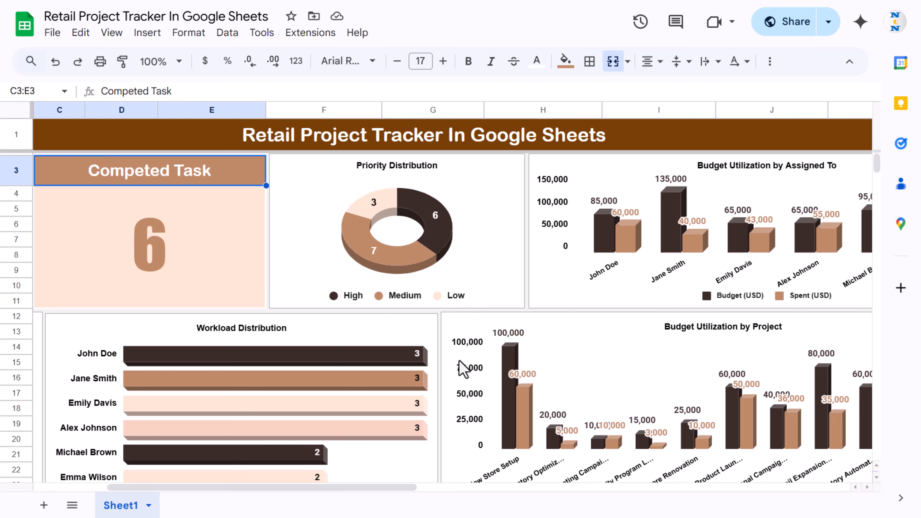
{"action": "left_click_drag", "start_coordinate": [296, 492], "coordinate": [400, 503]}
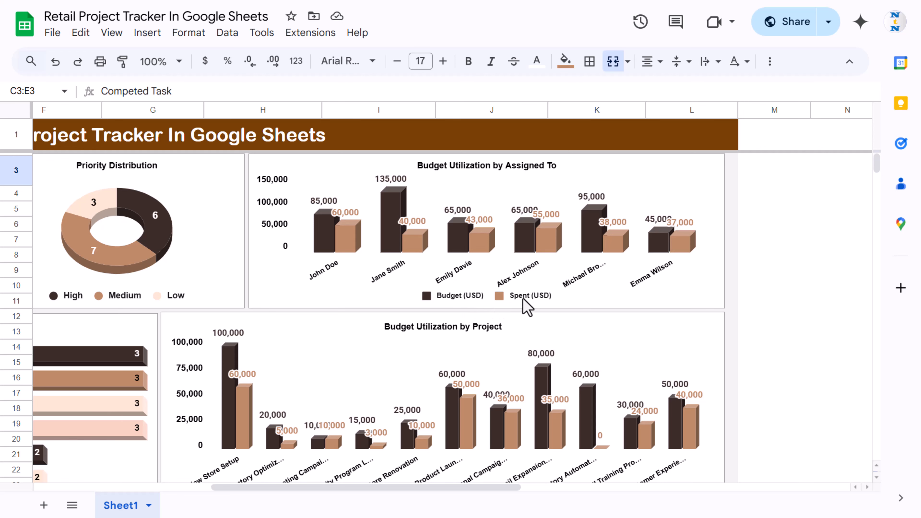
{"action": "scroll", "coordinate": [265, 321], "scroll_direction": "down", "scroll_amount": 2}
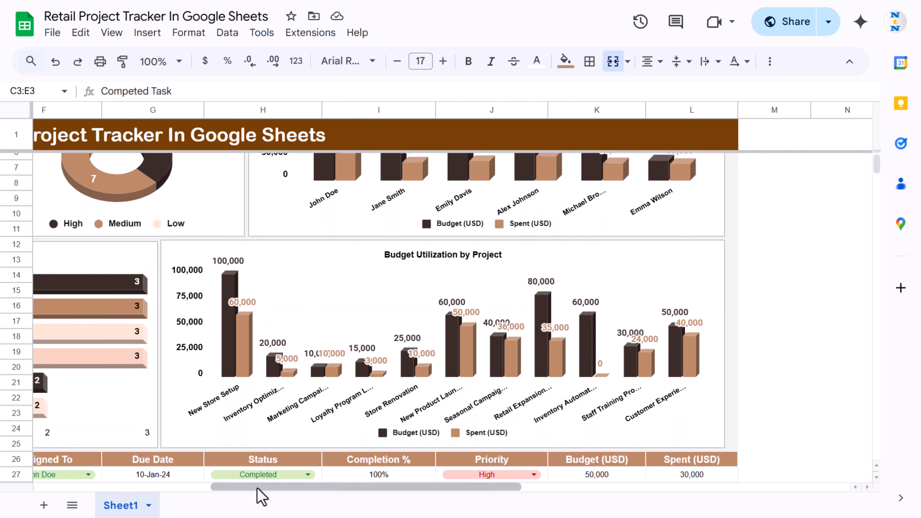
{"action": "left_click_drag", "start_coordinate": [257, 488], "coordinate": [62, 488]}
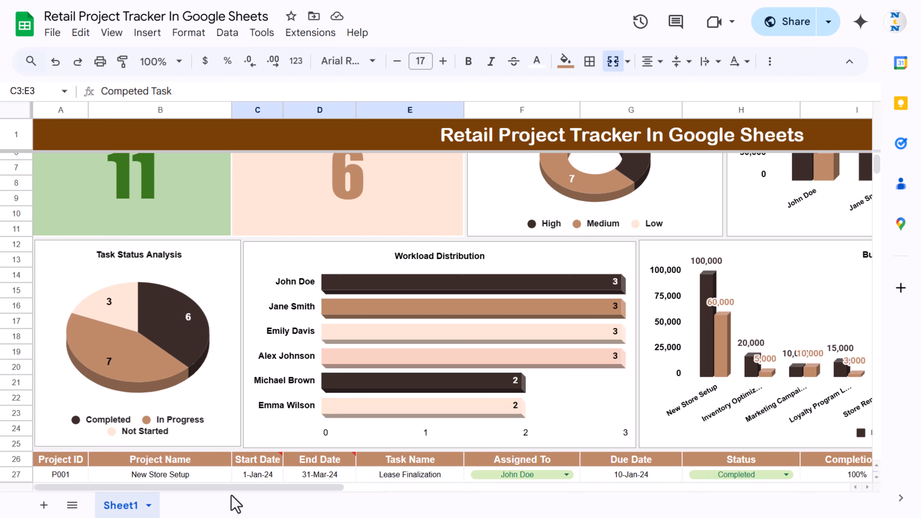
{"action": "left_click_drag", "start_coordinate": [215, 488], "coordinate": [365, 488]}
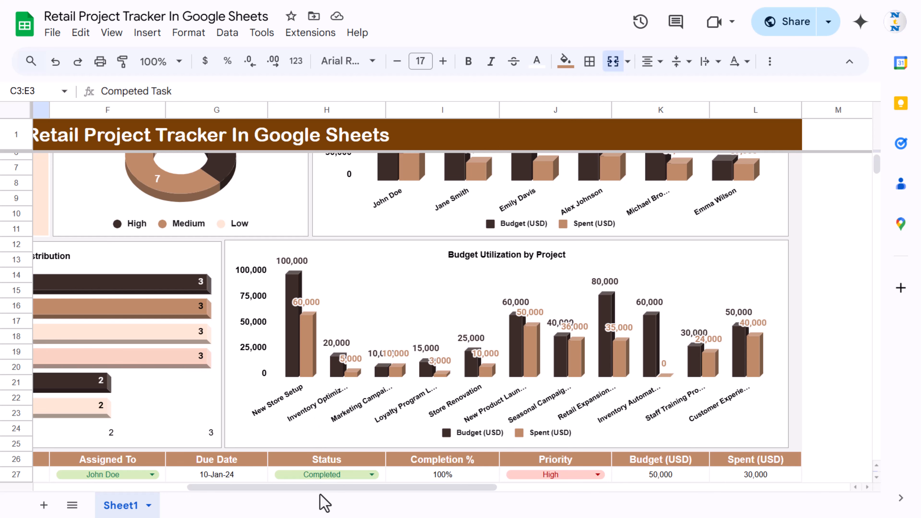
Step: Examine the project data table's columns from Project ID through Due Date below the dashboard charts
{"action": "left_click_drag", "start_coordinate": [334, 488], "coordinate": [214, 499]}
{"action": "scroll", "coordinate": [241, 382], "scroll_direction": "left", "scroll_amount": 5}
{"action": "scroll", "coordinate": [248, 377], "scroll_direction": "down", "scroll_amount": 10}
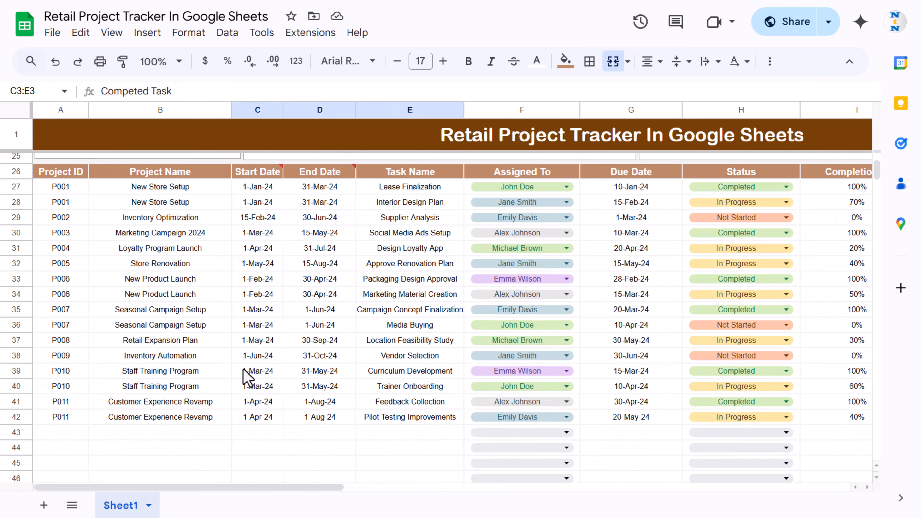
{"action": "left_click", "coordinate": [82, 173]}
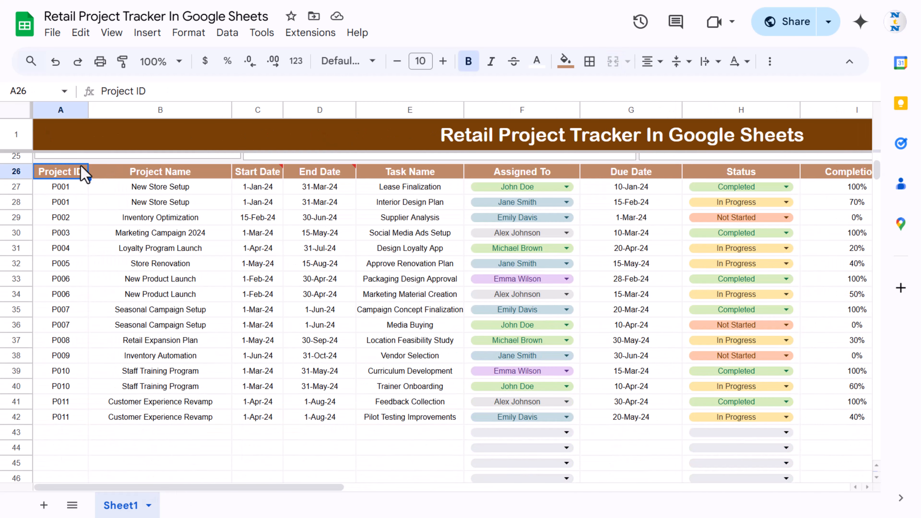
{"action": "left_click", "coordinate": [158, 178]}
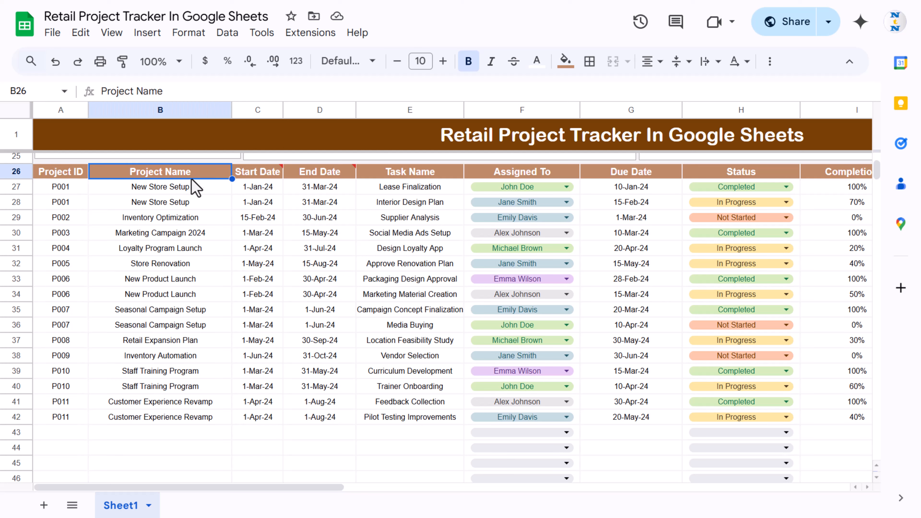
{"action": "left_click", "coordinate": [245, 175]}
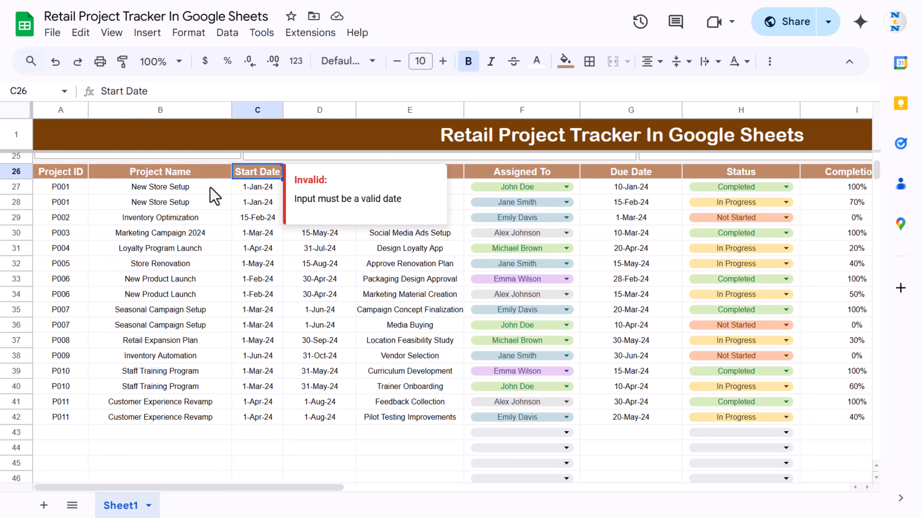
{"action": "left_click", "coordinate": [186, 174]}
{"action": "left_click", "coordinate": [268, 202]}
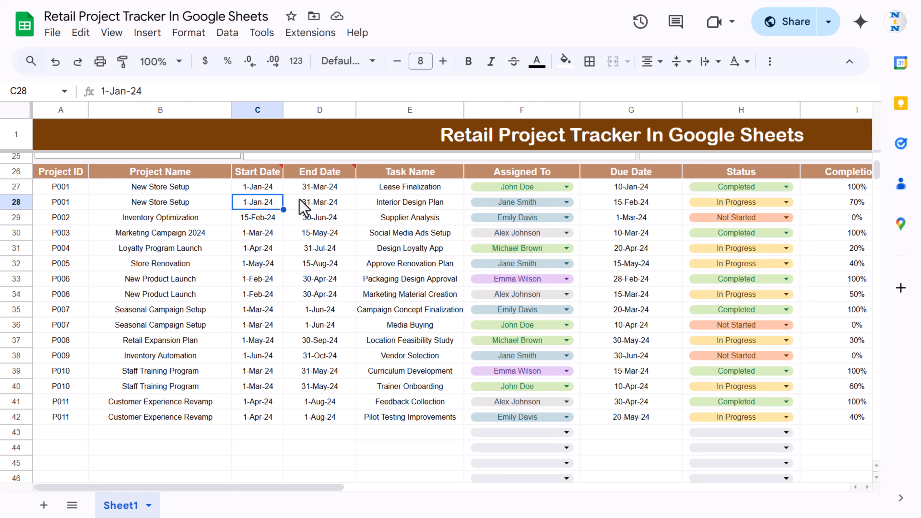
{"action": "left_click", "coordinate": [320, 204]}
{"action": "left_click", "coordinate": [410, 192]}
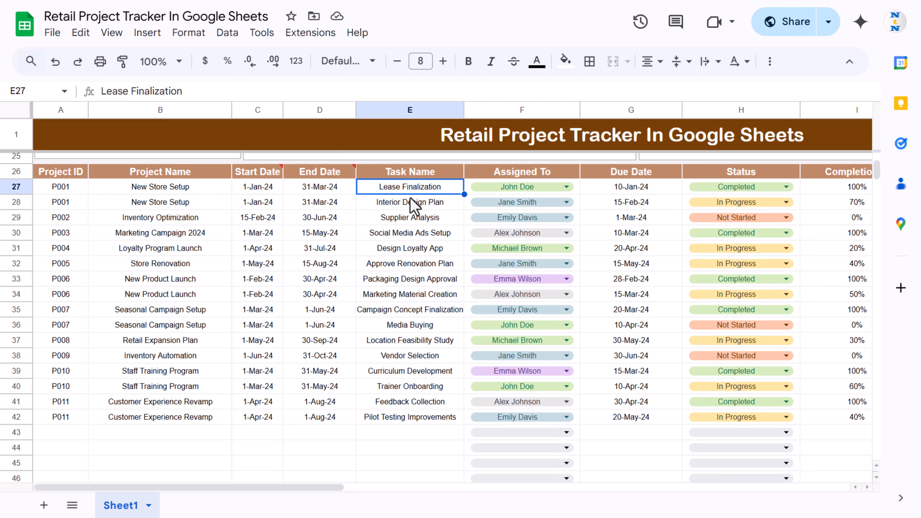
{"action": "left_click", "coordinate": [572, 189]}
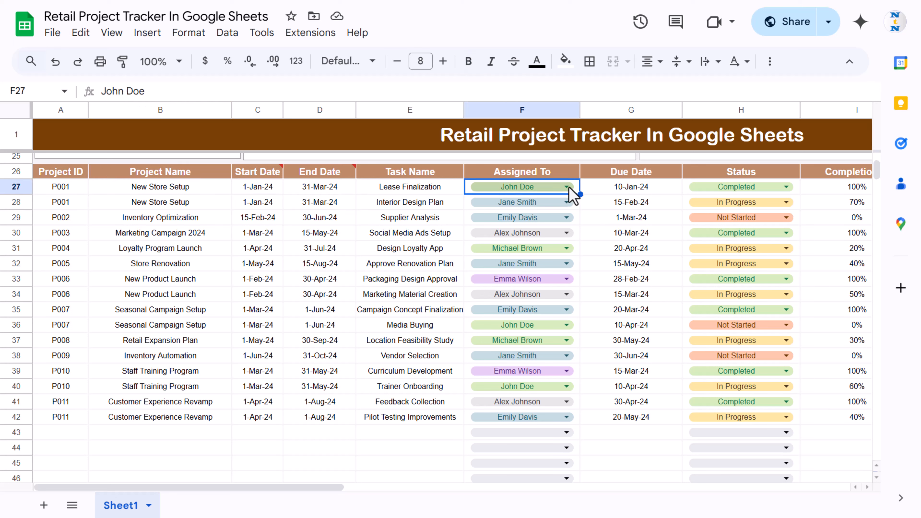
{"action": "left_click", "coordinate": [566, 187]}
{"action": "left_click", "coordinate": [609, 188]}
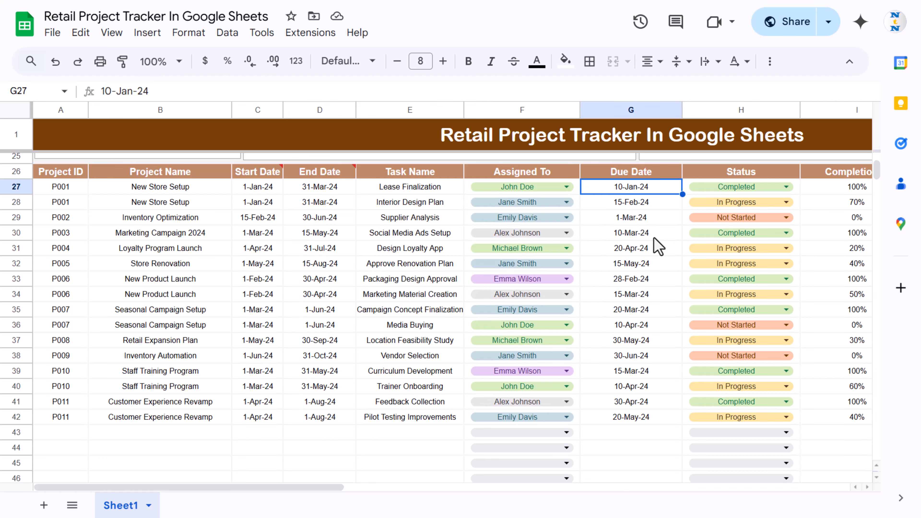
{"action": "scroll", "coordinate": [638, 259], "scroll_direction": "right", "scroll_amount": 2}
{"action": "scroll", "coordinate": [637, 259], "scroll_direction": "right", "scroll_amount": 5}
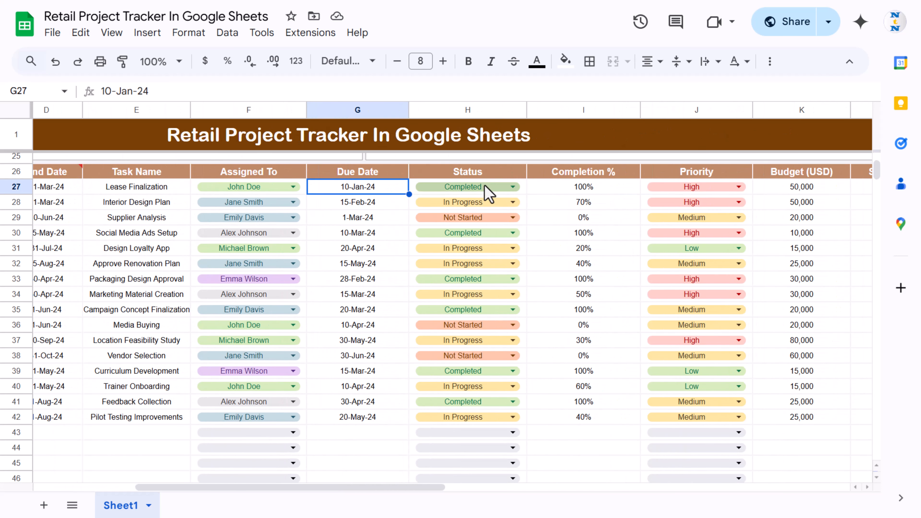
Step: Examine the table's Status and Priority options along with its Completion %, Budget (USD) and Spent (USD) columns
{"action": "left_click", "coordinate": [511, 188]}
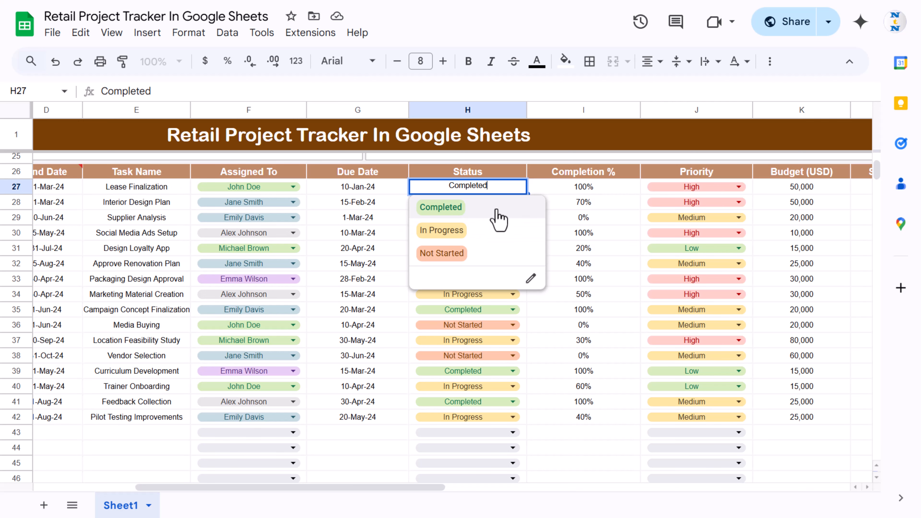
{"action": "left_click", "coordinate": [497, 210]}
{"action": "left_click", "coordinate": [588, 189]}
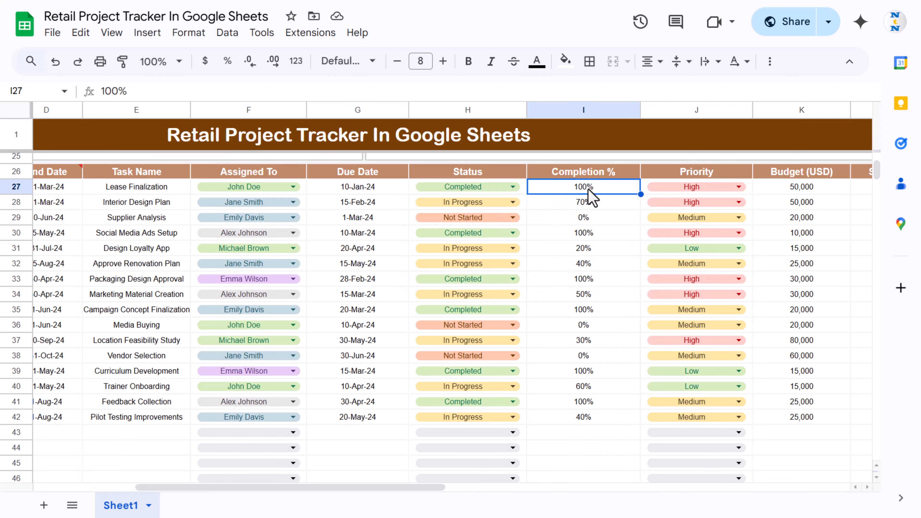
{"action": "scroll", "coordinate": [588, 189], "scroll_direction": "right", "scroll_amount": 2}
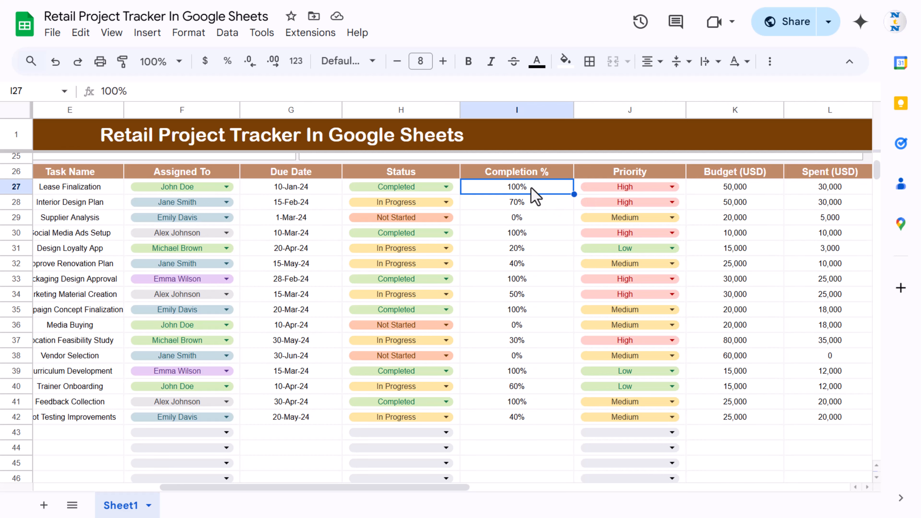
{"action": "left_click", "coordinate": [524, 203]}
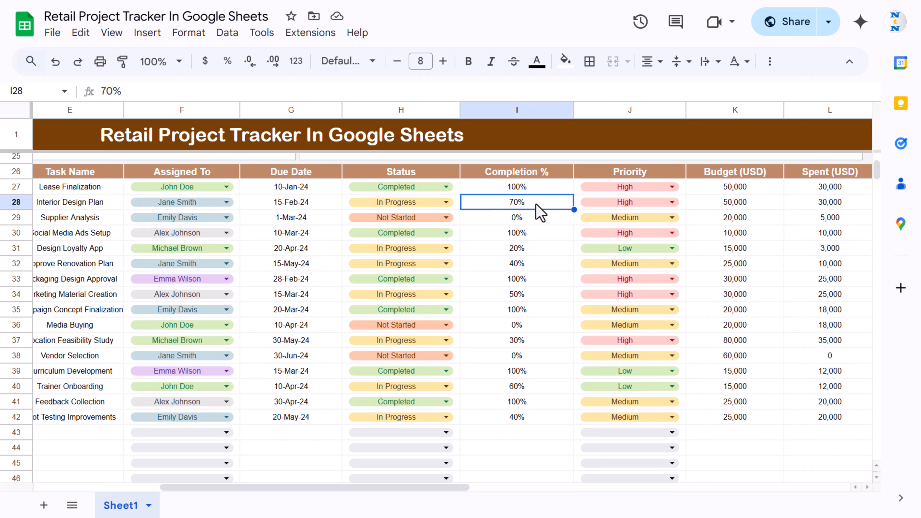
{"action": "scroll", "coordinate": [536, 204], "scroll_direction": "right", "scroll_amount": 3}
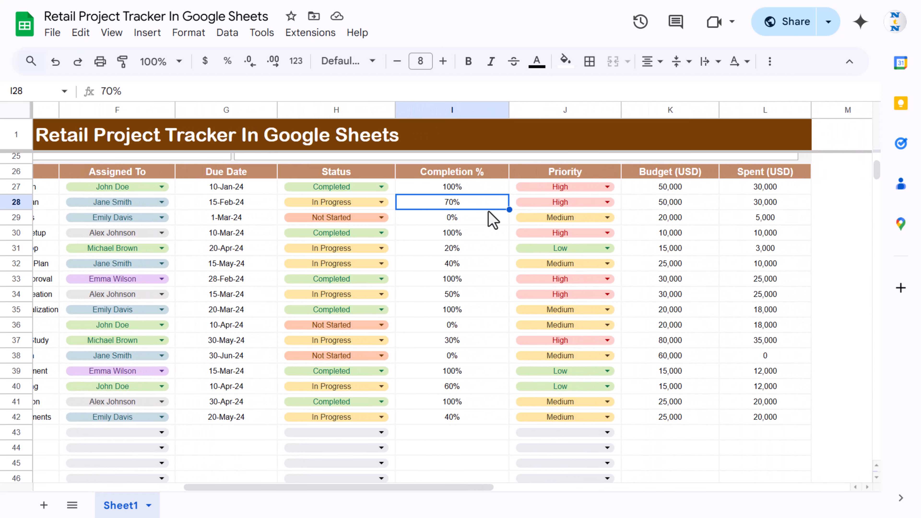
{"action": "left_click", "coordinate": [481, 218]}
{"action": "scroll", "coordinate": [483, 222], "scroll_direction": "right", "scroll_amount": 3}
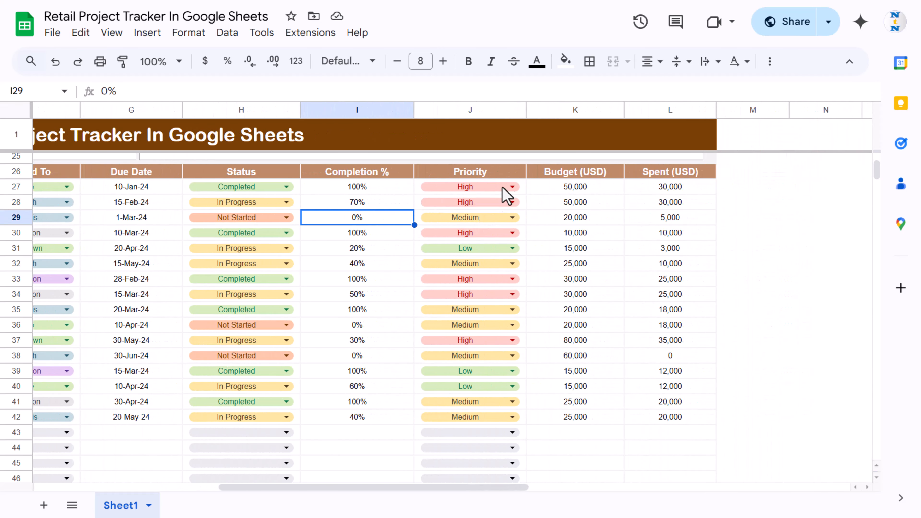
{"action": "left_click", "coordinate": [514, 188]}
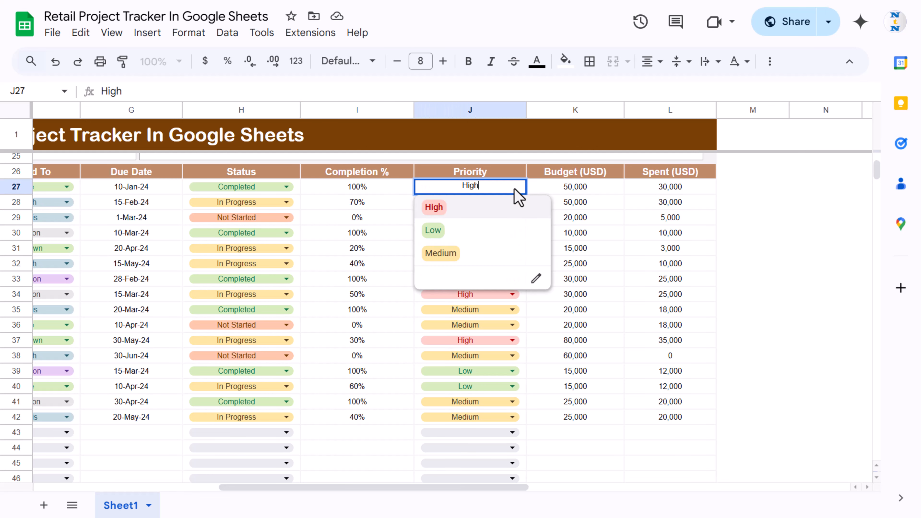
{"action": "left_click", "coordinate": [571, 192]}
{"action": "left_click", "coordinate": [575, 192]}
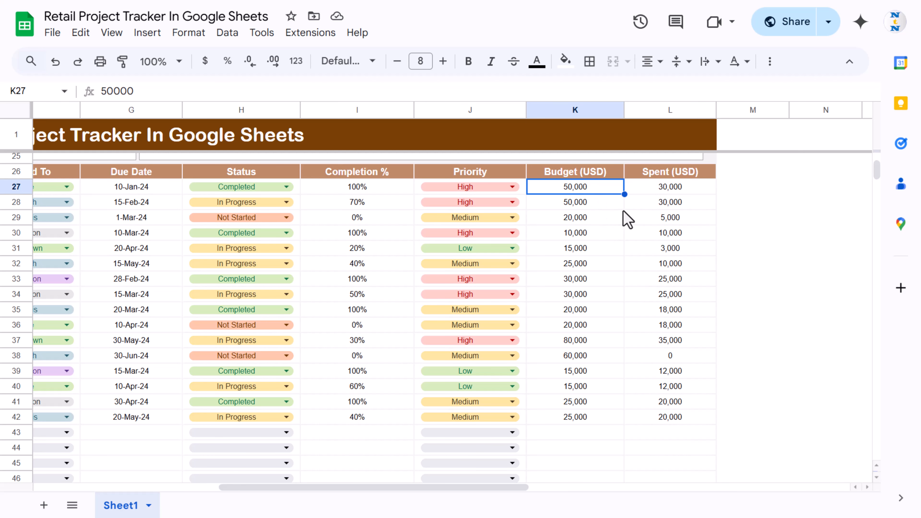
{"action": "left_click", "coordinate": [670, 189]}
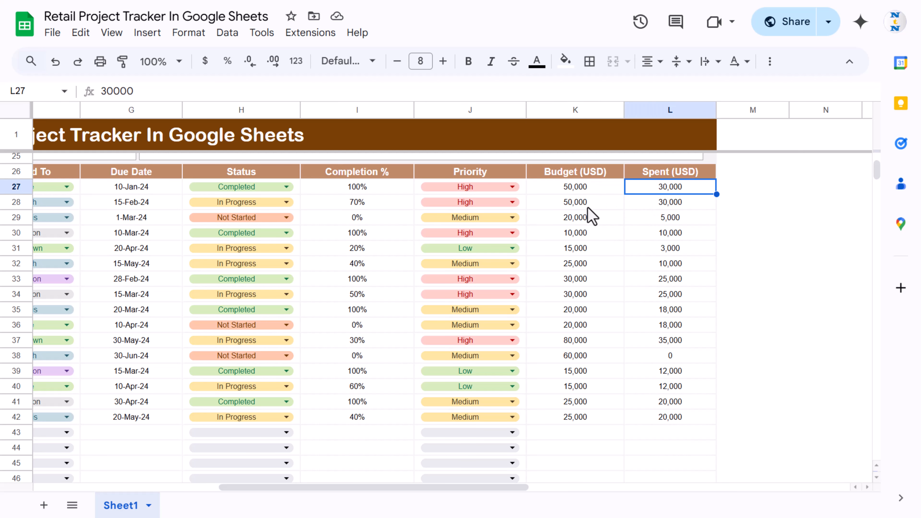
Step: Copy the whole project data table A26:L42, including the header row
{"action": "scroll", "coordinate": [592, 217], "scroll_direction": "left", "scroll_amount": 5}
{"action": "scroll", "coordinate": [593, 217], "scroll_direction": "left", "scroll_amount": 5}
{"action": "scroll", "coordinate": [592, 217], "scroll_direction": "up", "scroll_amount": 6}
{"action": "left_click", "coordinate": [309, 135]}
{"action": "scroll", "coordinate": [297, 451], "scroll_direction": "down", "scroll_amount": 3}
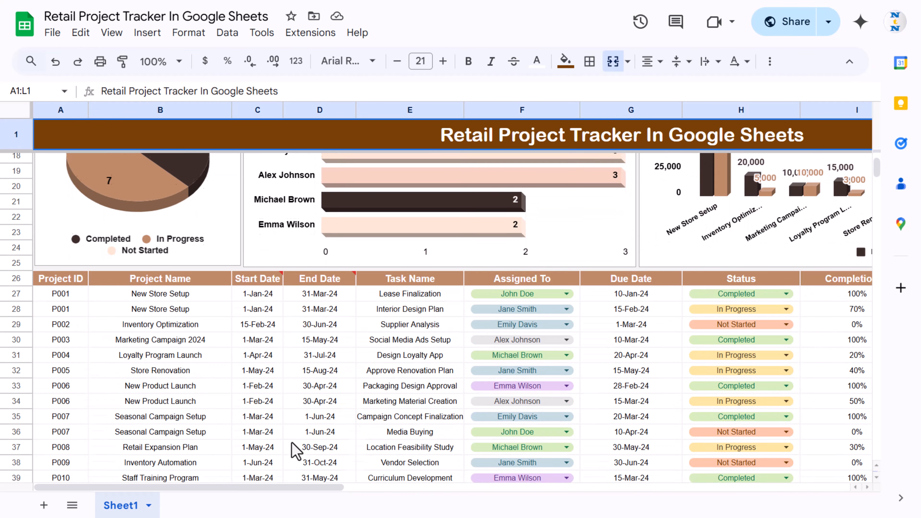
{"action": "left_click", "coordinate": [65, 274]}
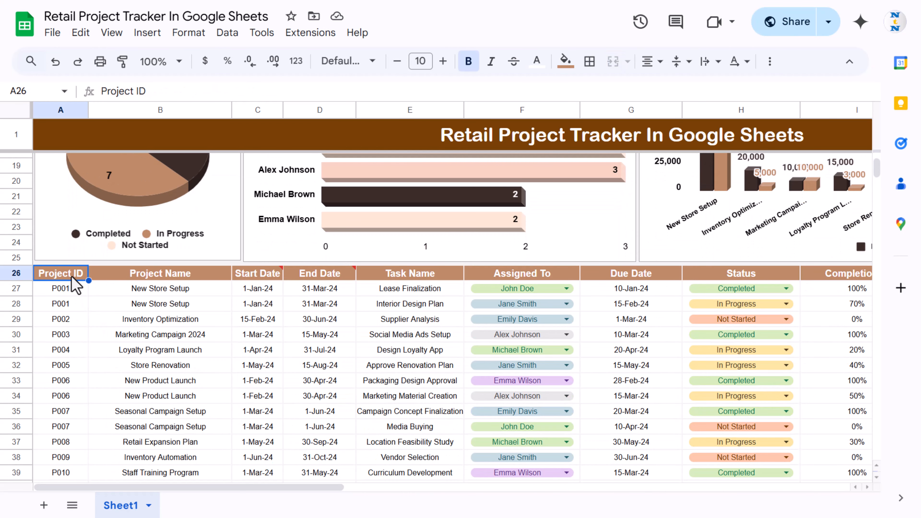
{"action": "key", "text": "ctrl+shift+Right"}
{"action": "key", "text": "ctrl+shift+Down"}
{"action": "key", "text": "ctrl+c"}
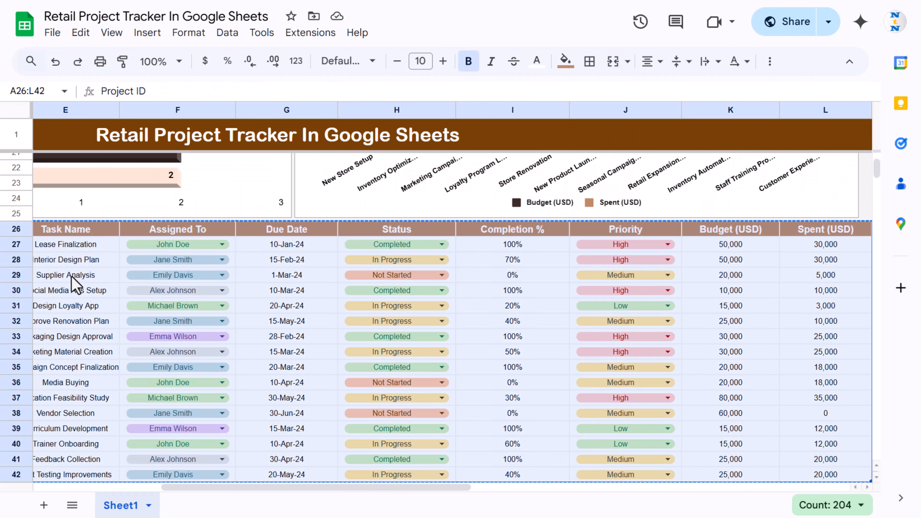
Step: Create a new blank spreadsheet and close its pre-built tables suggestions
{"action": "left_click", "coordinate": [51, 33]}
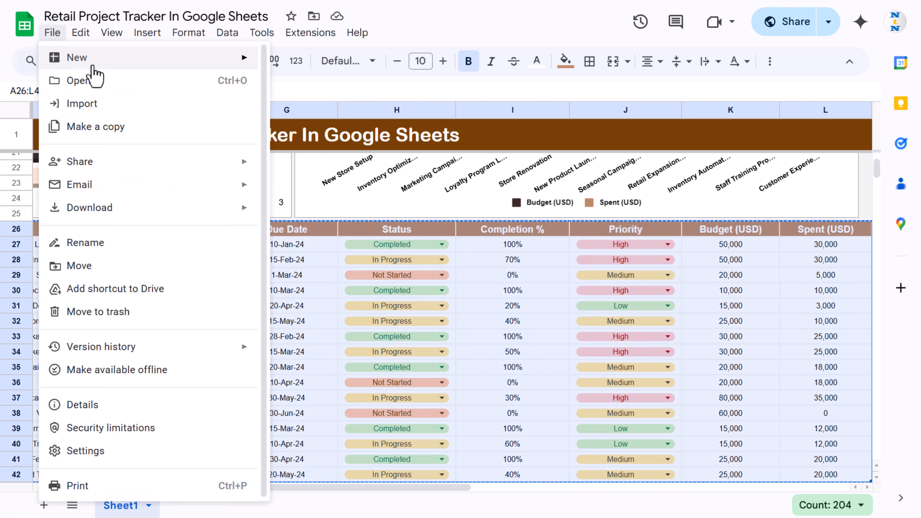
{"action": "mouse_move", "coordinate": [98, 63]}
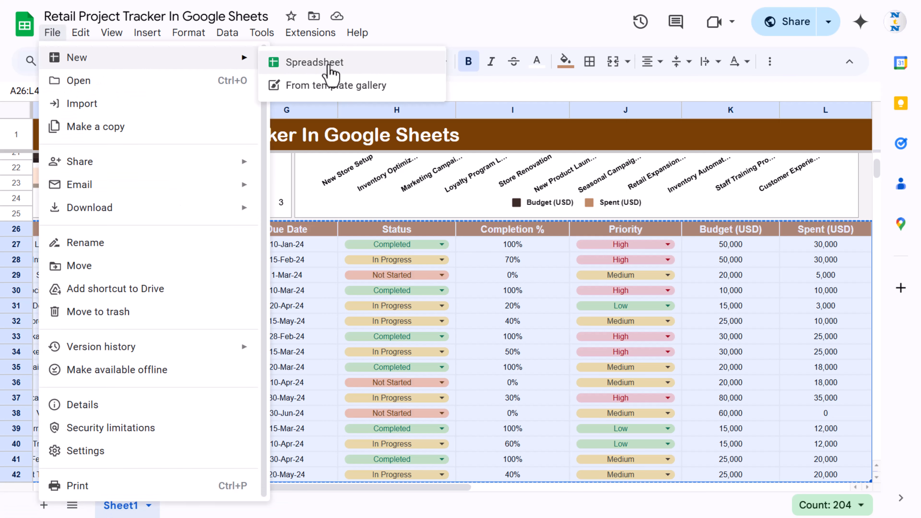
{"action": "left_click", "coordinate": [314, 63]}
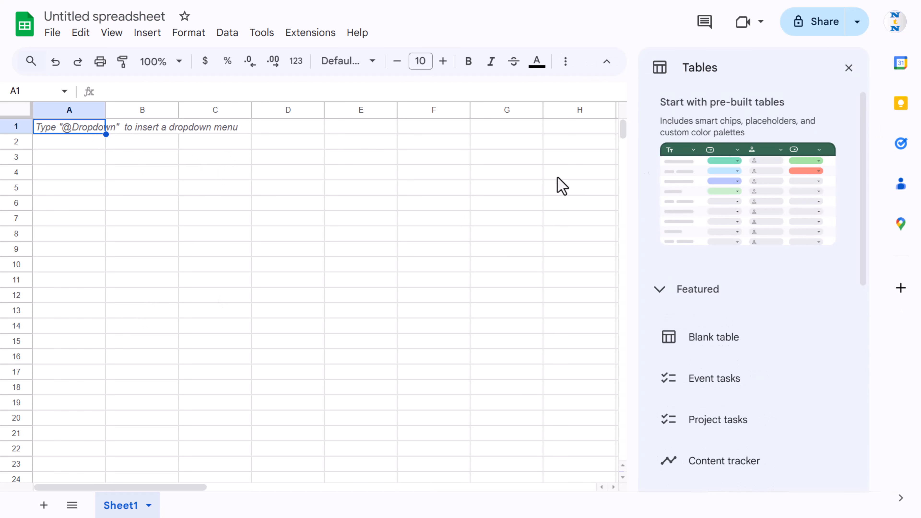
{"action": "left_click", "coordinate": [849, 73]}
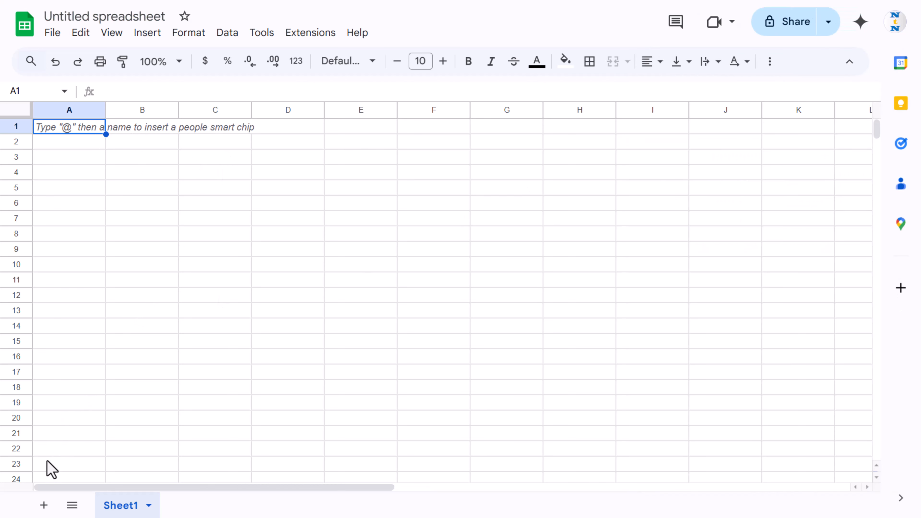
Step: Paste the copied project table as plain unformatted values into the new spreadsheet, starting at cell A25
{"action": "left_click", "coordinate": [45, 466]}
{"action": "scroll", "coordinate": [72, 458], "scroll_direction": "down", "scroll_amount": 2}
{"action": "left_click", "coordinate": [56, 408]}
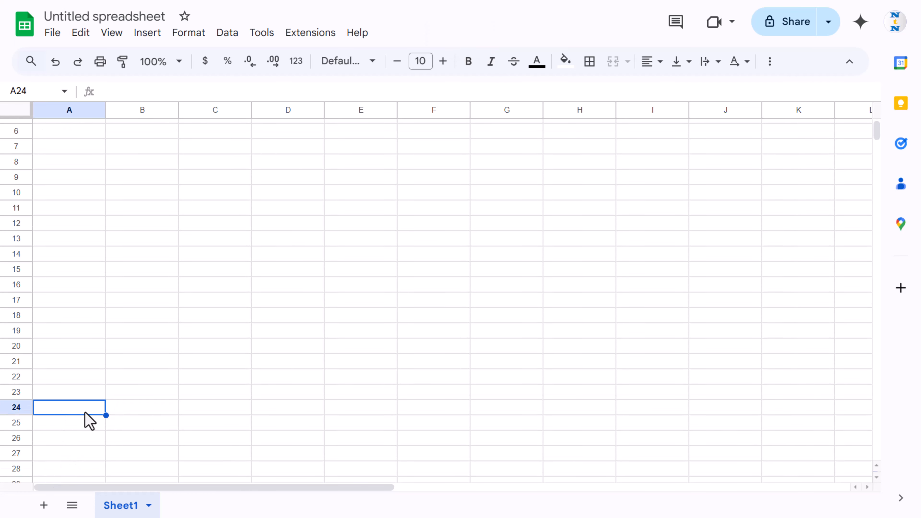
{"action": "left_click", "coordinate": [45, 424]}
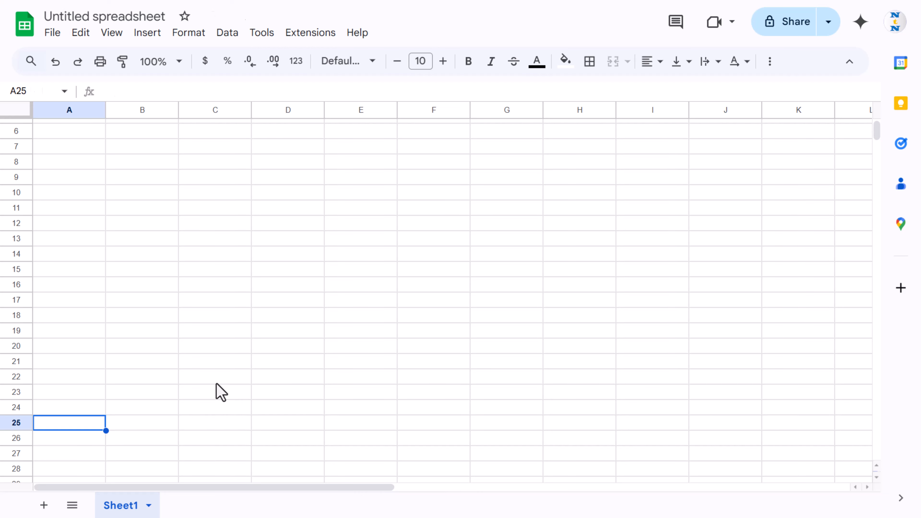
{"action": "key", "text": "ctrl+v"}
{"action": "left_click", "coordinate": [232, 378]}
{"action": "scroll", "coordinate": [353, 376], "scroll_direction": "down", "scroll_amount": 3}
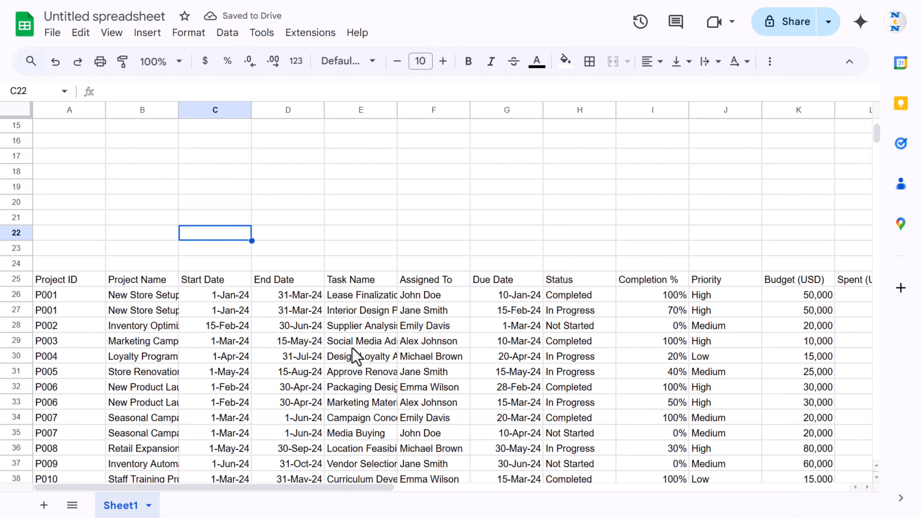
{"action": "scroll", "coordinate": [354, 356], "scroll_direction": "down", "scroll_amount": 3}
{"action": "left_click", "coordinate": [265, 156]}
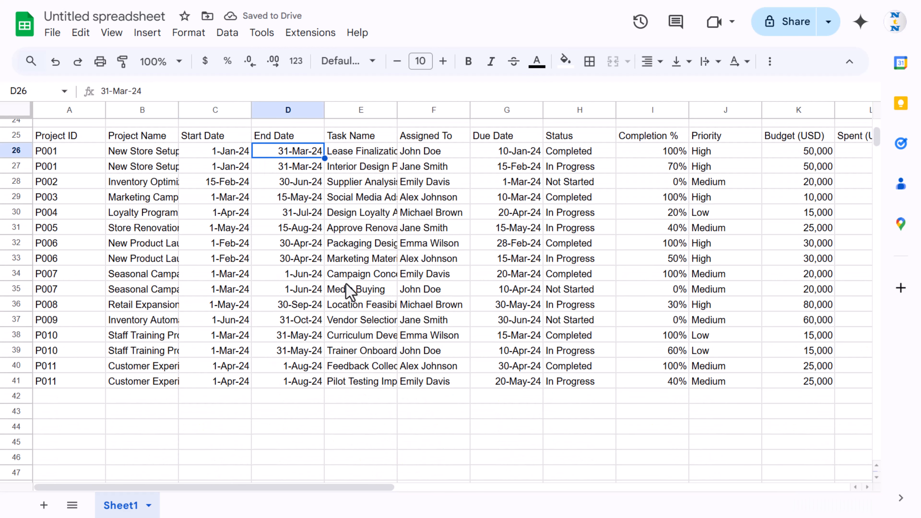
Step: Apply thin pale yellow borders to every cell from the table's header row down to the last sheet row, A25:L1000
{"action": "key", "text": "ctrl+a"}
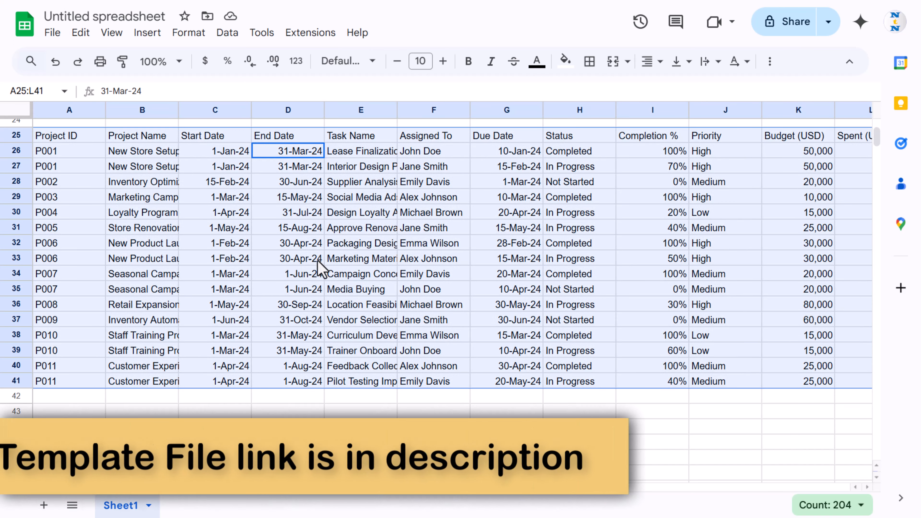
{"action": "key", "text": "shift+Down"}
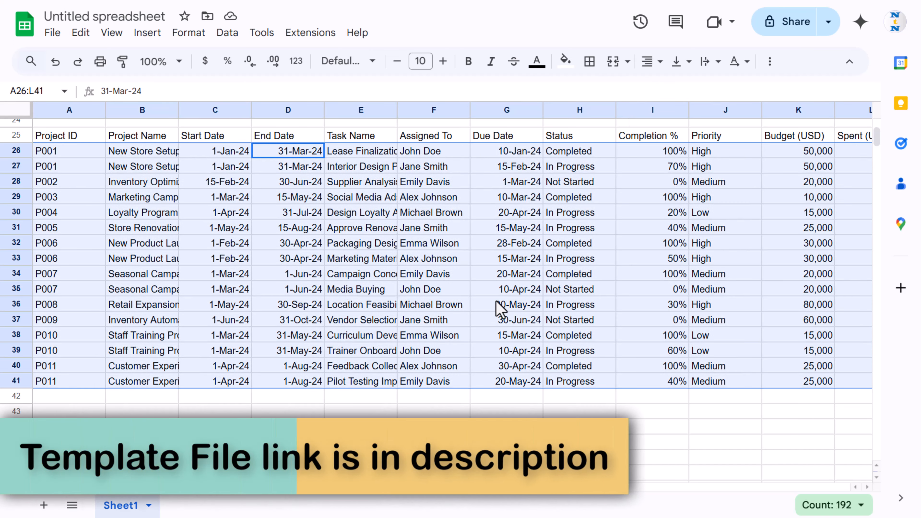
{"action": "key", "text": "Up"}
{"action": "key", "text": "Home"}
{"action": "key", "text": "ctrl+a"}
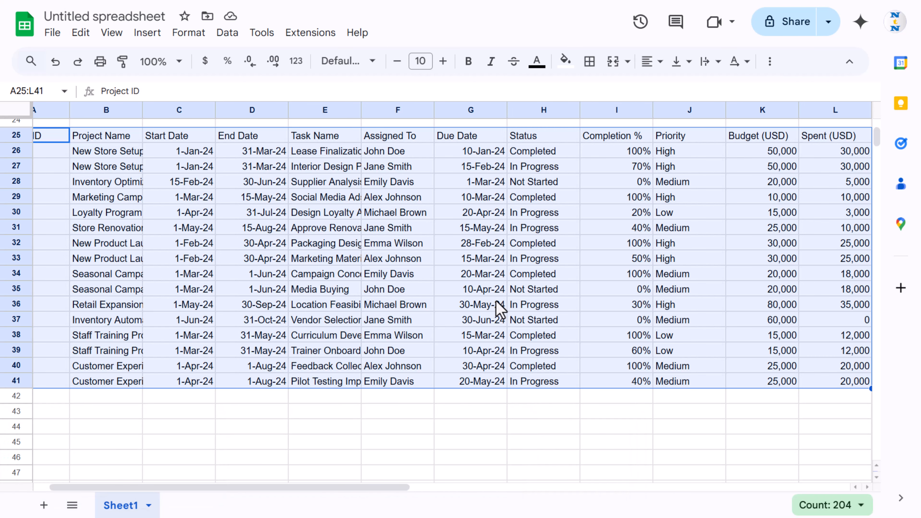
{"action": "key", "text": "ctrl+shift+Down"}
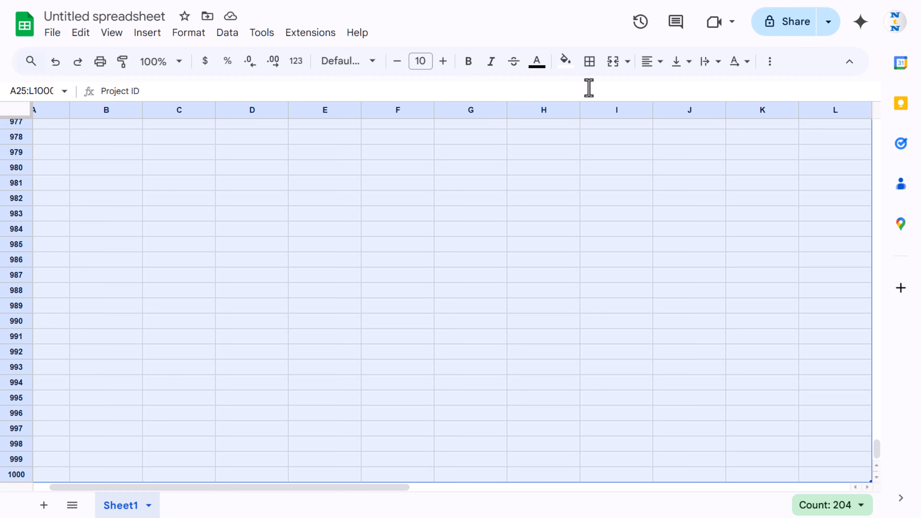
{"action": "left_click", "coordinate": [590, 62]}
{"action": "left_click", "coordinate": [737, 95]}
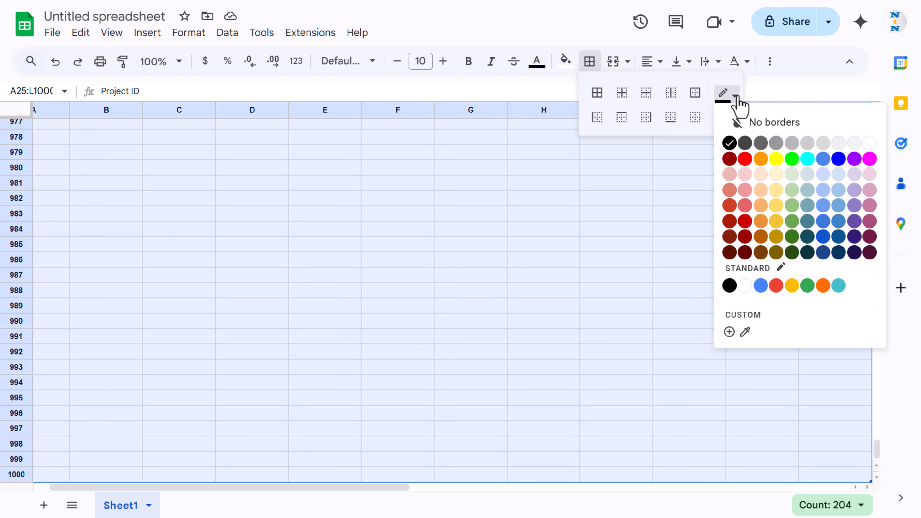
{"action": "left_click", "coordinate": [777, 178]}
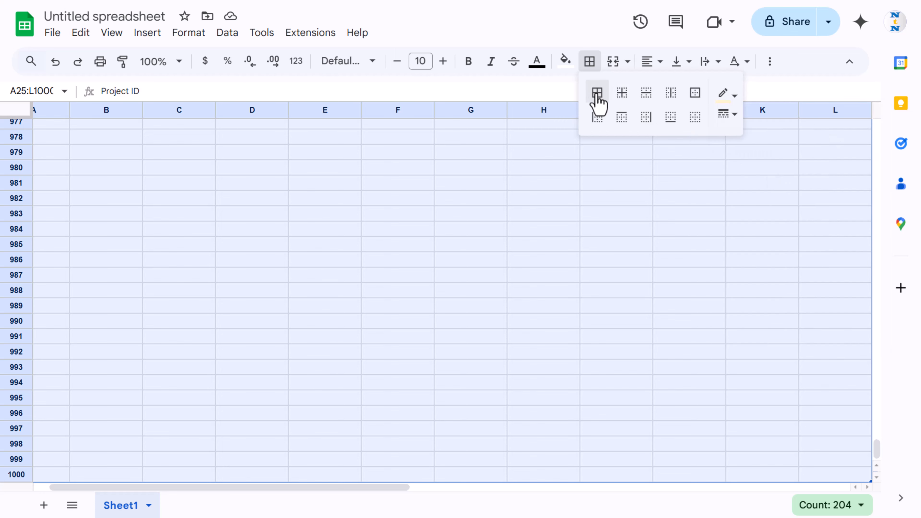
{"action": "left_click", "coordinate": [597, 104]}
{"action": "left_click", "coordinate": [726, 115]}
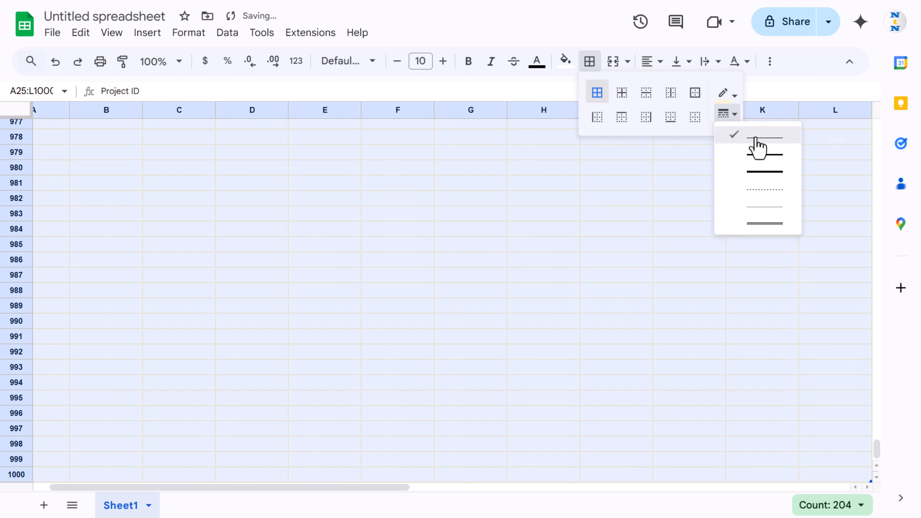
{"action": "left_click", "coordinate": [597, 95]}
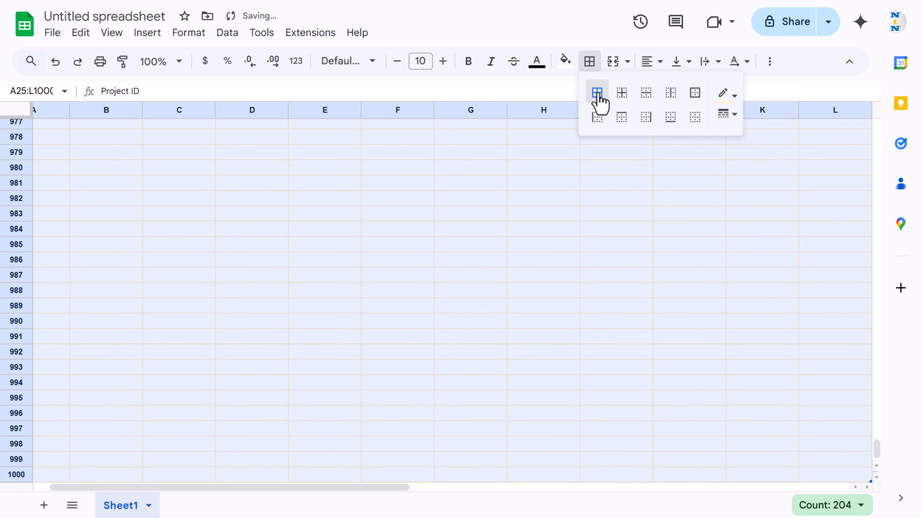
{"action": "left_click", "coordinate": [548, 80]}
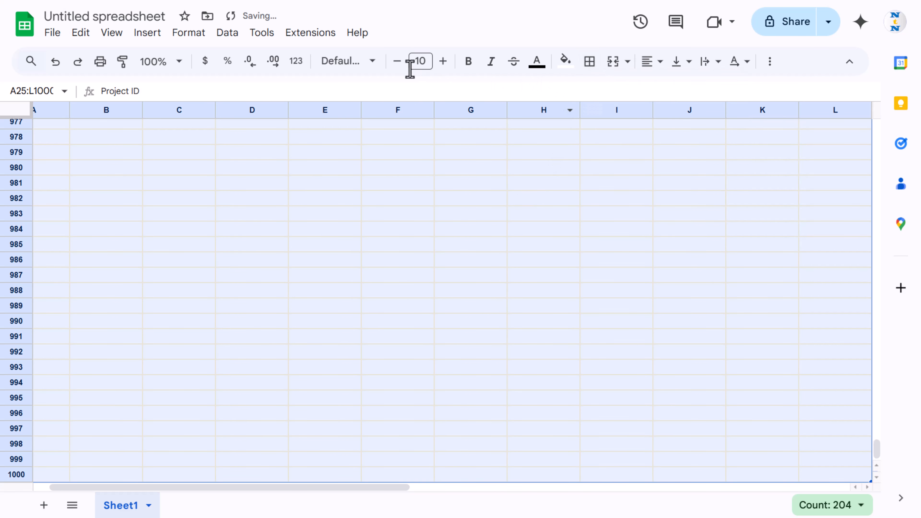
Step: Set the font size of A25:L1000 to 8 and centre its contents horizontally and vertically
{"action": "left_click", "coordinate": [399, 63]}
{"action": "left_click", "coordinate": [398, 63]}
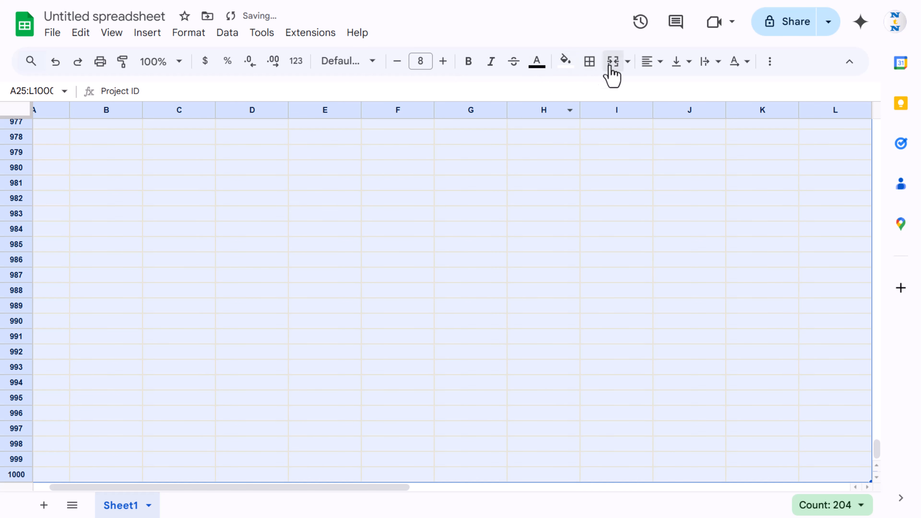
{"action": "left_click", "coordinate": [650, 65]}
{"action": "left_click", "coordinate": [674, 89]}
{"action": "left_click", "coordinate": [682, 61]}
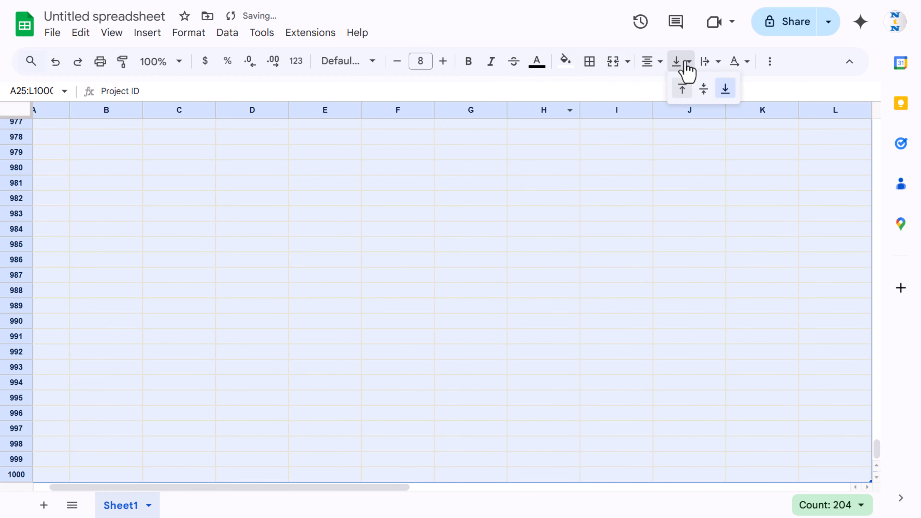
{"action": "left_click", "coordinate": [703, 89]}
{"action": "left_click", "coordinate": [481, 227]}
Step: Fill the table's header row A25:L25 with dark orange and set its text colour to white
{"action": "key", "text": "ctrl+Up"}
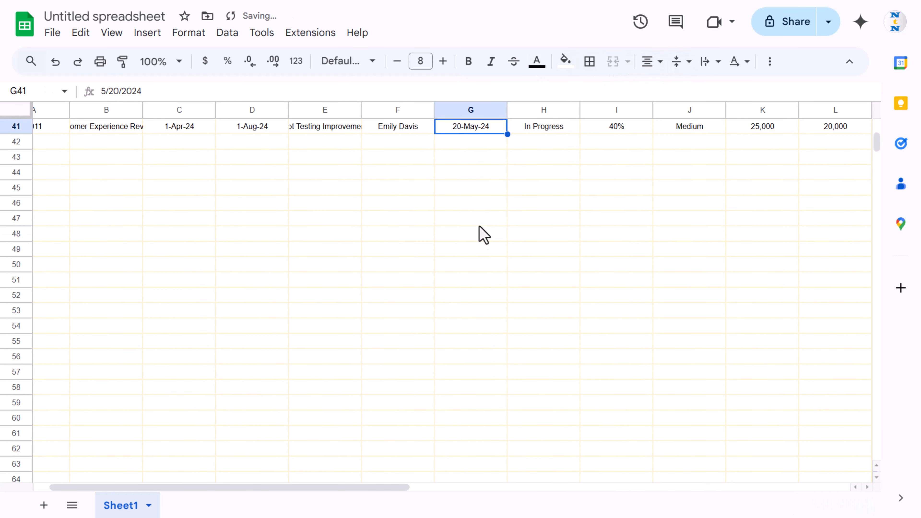
{"action": "key", "text": "ctrl+Up"}
{"action": "key", "text": "Up"}
{"action": "key", "text": "Up"}
{"action": "key", "text": "Down"}
{"action": "key", "text": "Down"}
{"action": "key", "text": "ctrl+Left"}
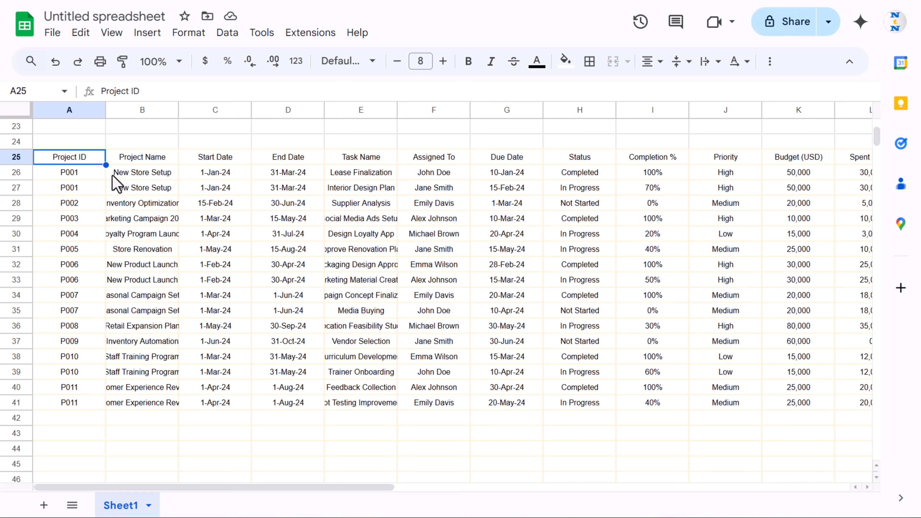
{"action": "left_click", "coordinate": [229, 172]}
{"action": "left_click", "coordinate": [74, 156]}
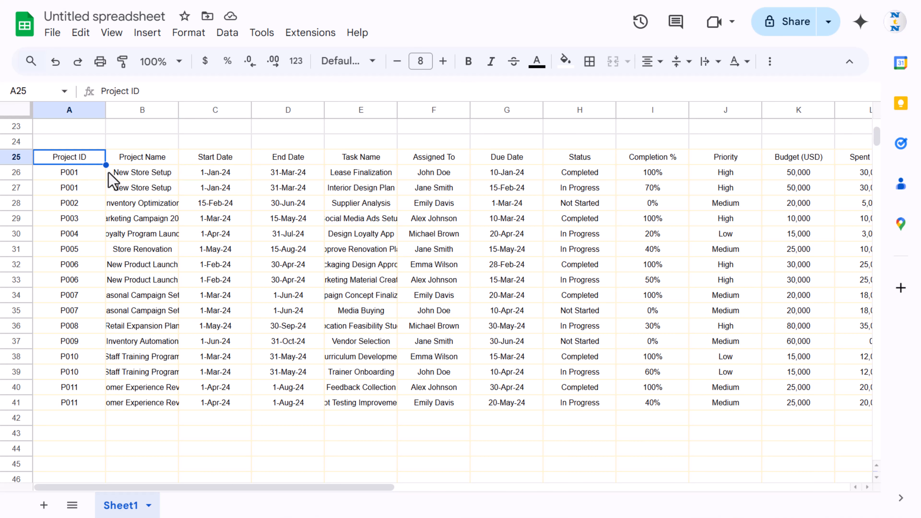
{"action": "key", "text": "ctrl+shift+Right"}
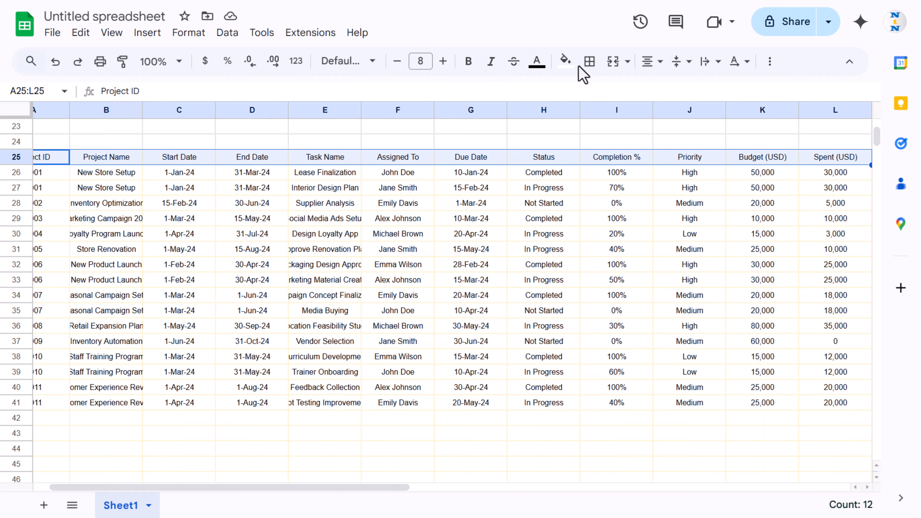
{"action": "left_click", "coordinate": [565, 61]}
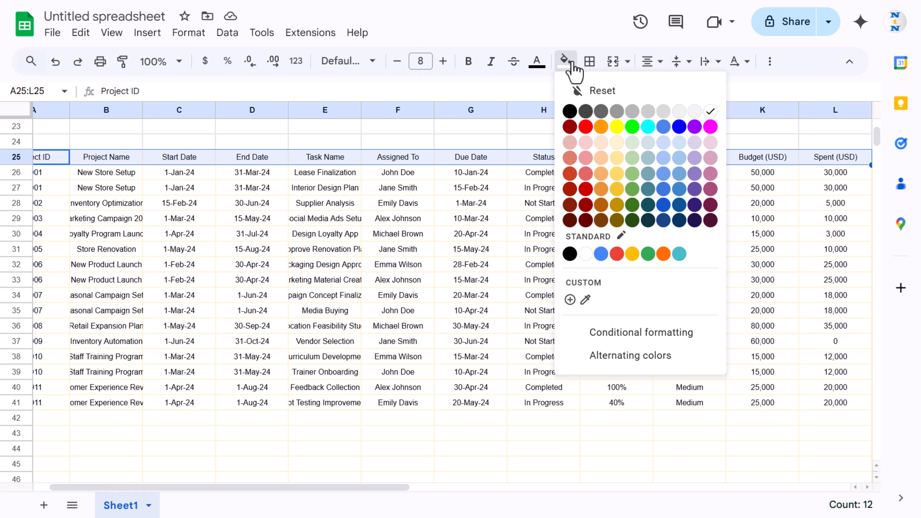
{"action": "left_click", "coordinate": [602, 205]}
{"action": "left_click", "coordinate": [536, 61]}
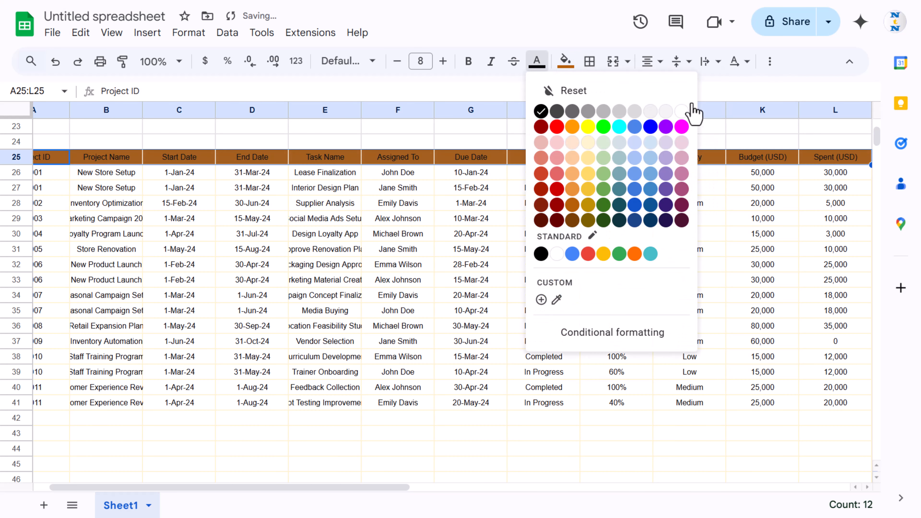
{"action": "left_click", "coordinate": [682, 112]}
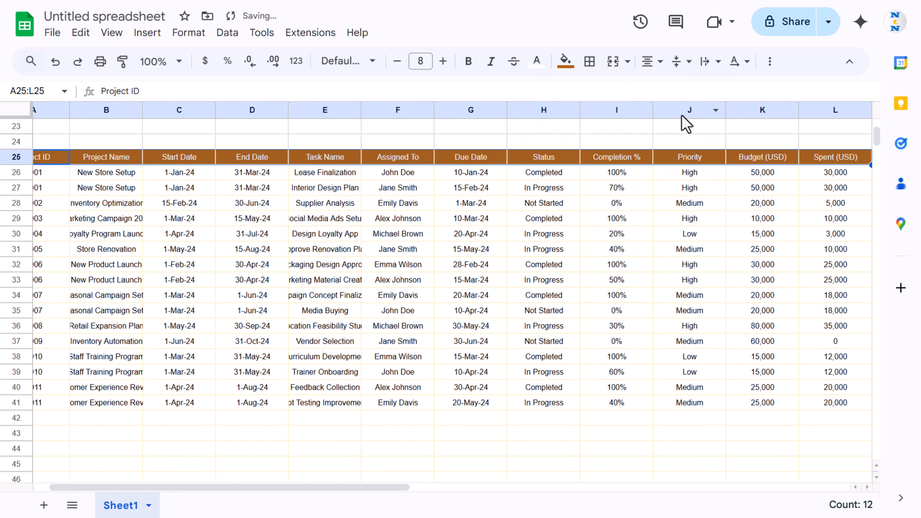
Step: Make the header row text bold and set its font size to 9
{"action": "left_click", "coordinate": [469, 61]}
{"action": "left_click", "coordinate": [443, 62]}
{"action": "left_click", "coordinate": [305, 207]}
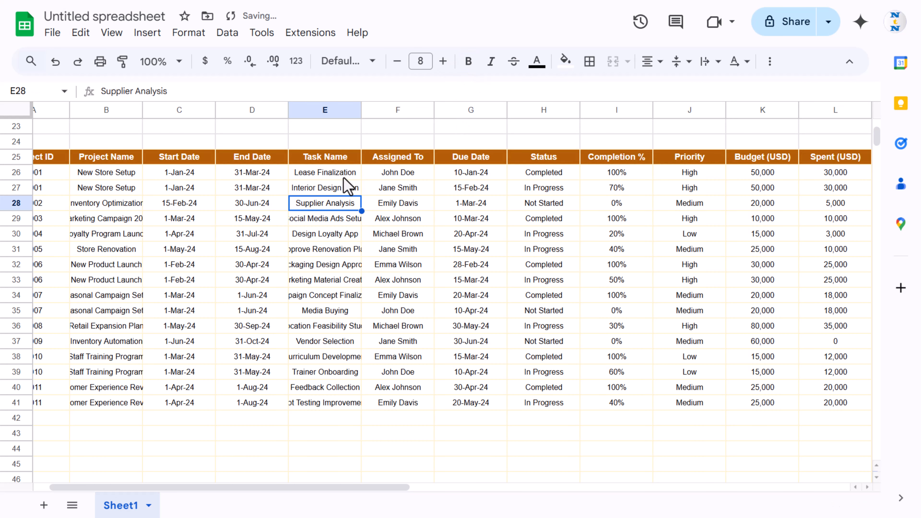
Step: Fit the Project ID column to its contents and widen the Project Name column until its entries show in full
{"action": "key", "text": "Home"}
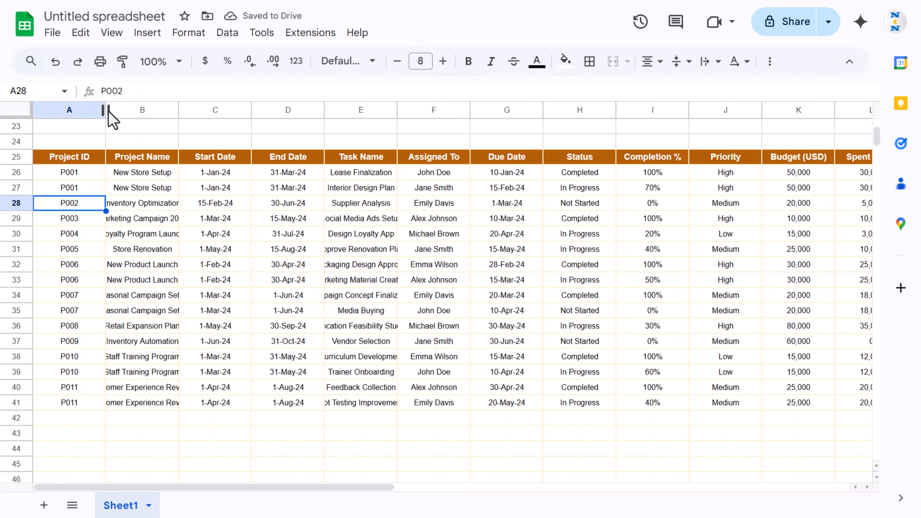
{"action": "double_click", "coordinate": [106, 110]}
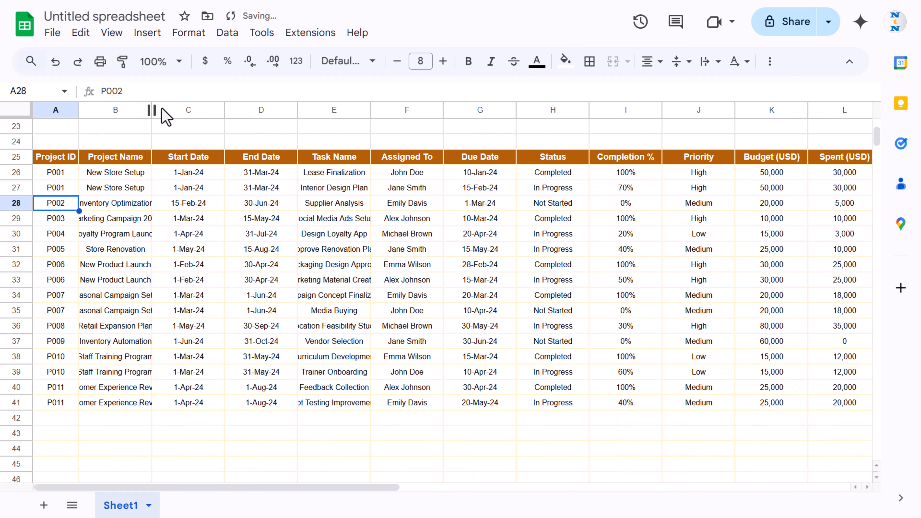
{"action": "left_click_drag", "start_coordinate": [151, 110], "coordinate": [199, 110]}
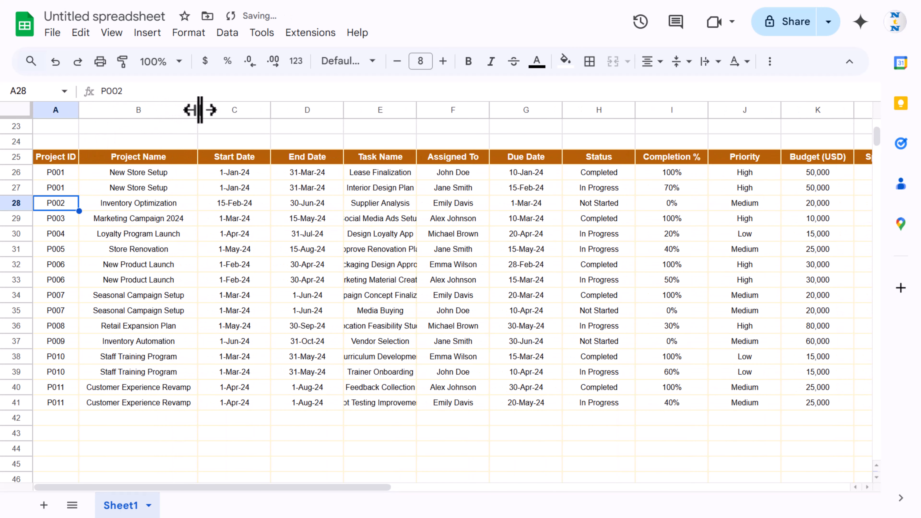
Step: Narrow the Start Date and End Date columns slightly, giving both the same width
{"action": "left_click", "coordinate": [238, 110]}
{"action": "left_click", "coordinate": [319, 109], "text": "shift"}
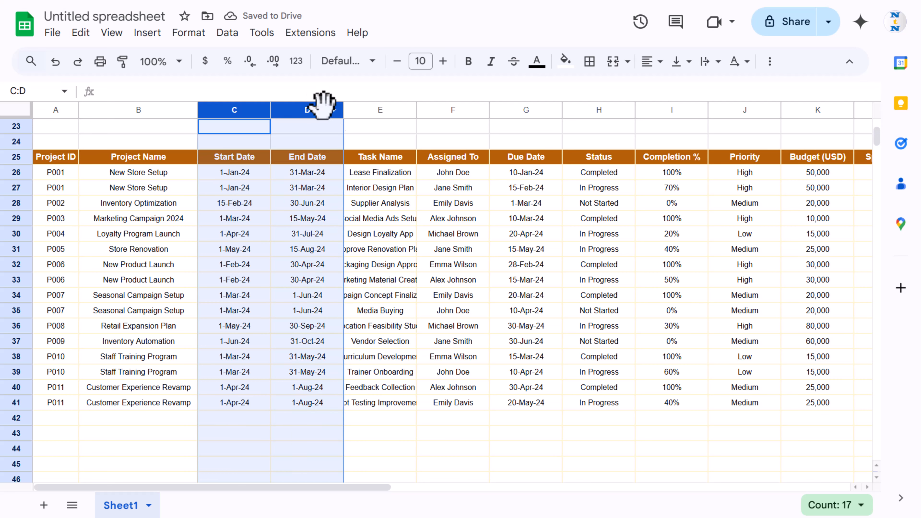
{"action": "left_click_drag", "start_coordinate": [344, 110], "coordinate": [338, 110]}
{"action": "left_click", "coordinate": [386, 160]}
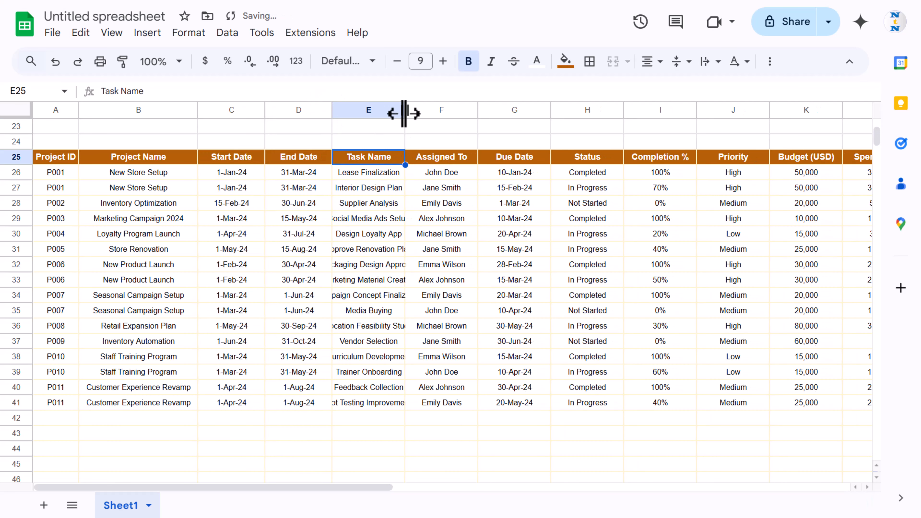
Step: Widen the Task Name column to show its full entries and slightly narrow the Assigned To, Due Date, Status, Completion % and Priority columns
{"action": "left_click_drag", "start_coordinate": [403, 113], "coordinate": [442, 113]}
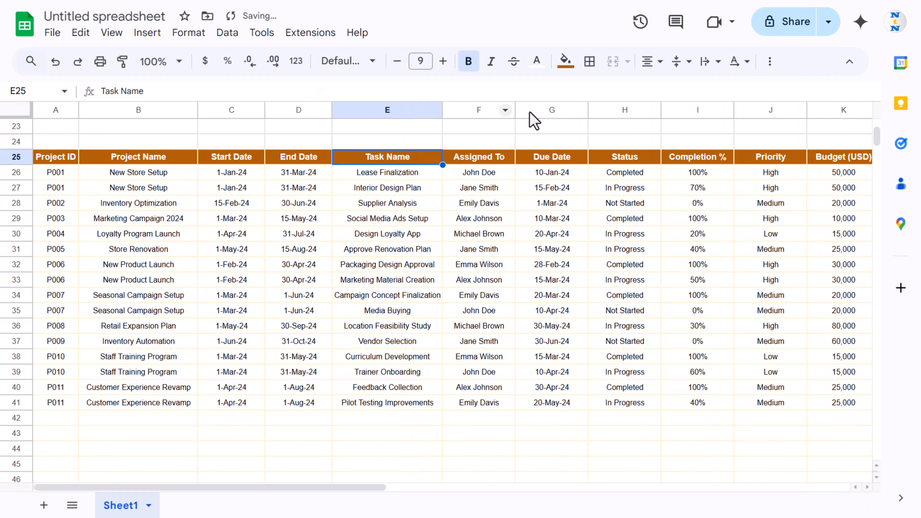
{"action": "left_click_drag", "start_coordinate": [515, 110], "coordinate": [509, 110]}
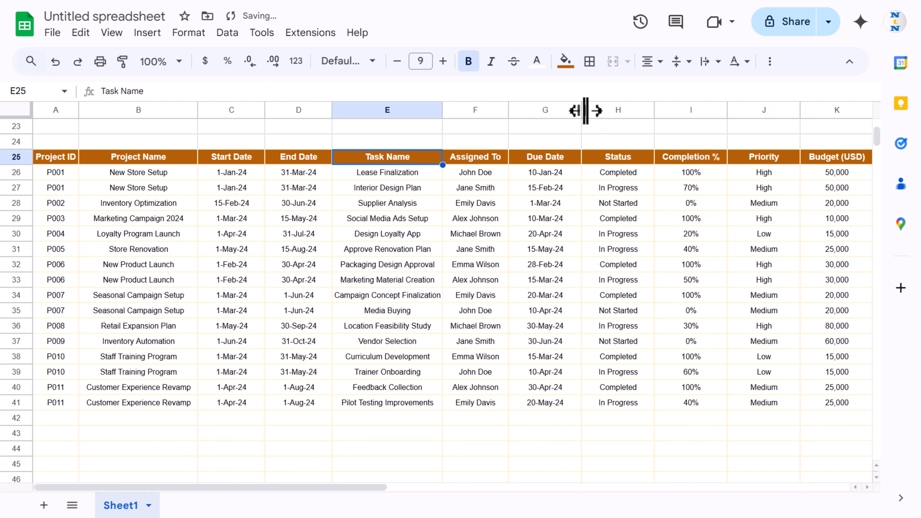
{"action": "left_click_drag", "start_coordinate": [585, 110], "coordinate": [582, 110]}
{"action": "left_click_drag", "start_coordinate": [652, 110], "coordinate": [641, 110]}
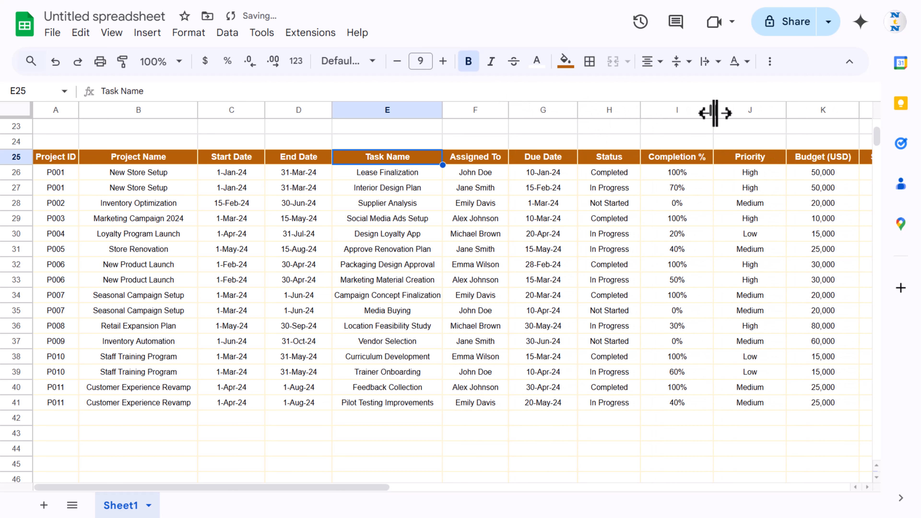
{"action": "left_click_drag", "start_coordinate": [714, 112], "coordinate": [711, 113]}
{"action": "left_click_drag", "start_coordinate": [784, 110], "coordinate": [774, 110]}
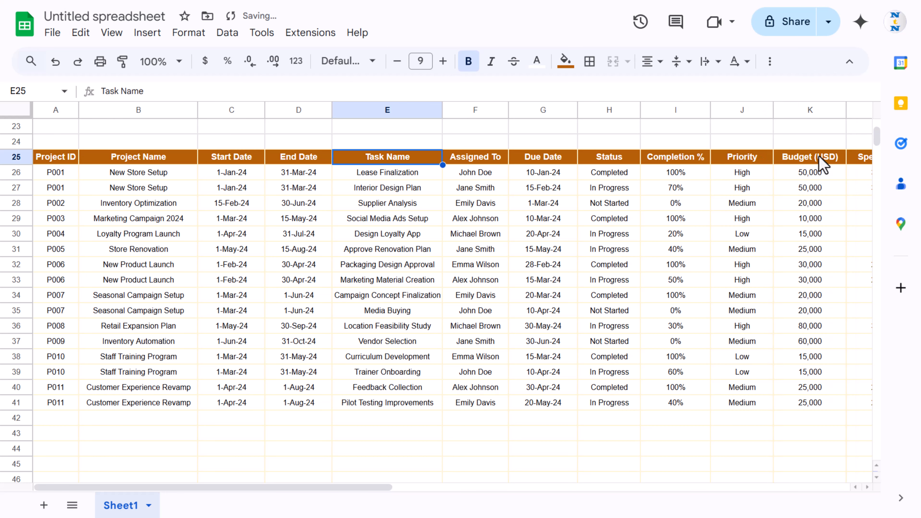
Step: Hide the gridlines of the sheet
{"action": "left_click", "coordinate": [819, 156]}
{"action": "key", "text": "Right"}
{"action": "scroll", "coordinate": [512, 239], "scroll_direction": "up", "scroll_amount": 7}
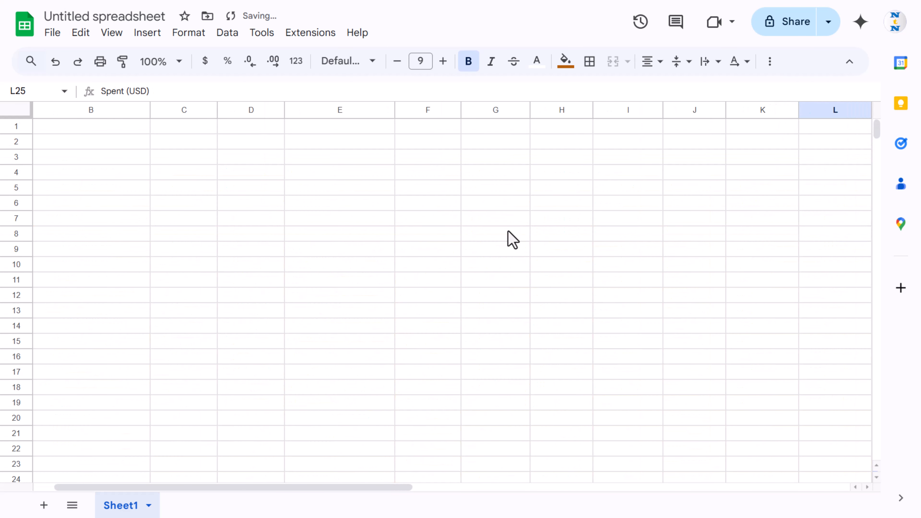
{"action": "left_click", "coordinate": [278, 173]}
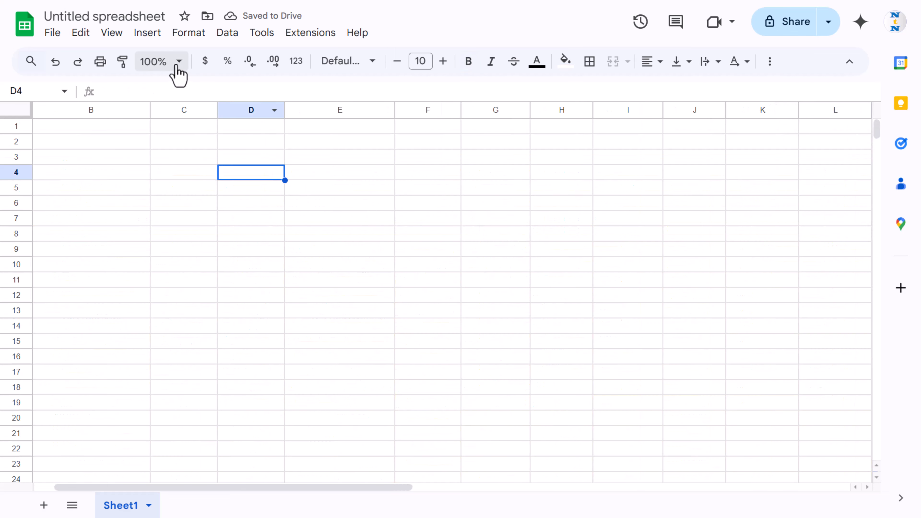
{"action": "left_click", "coordinate": [120, 34]}
{"action": "mouse_move", "coordinate": [243, 65]}
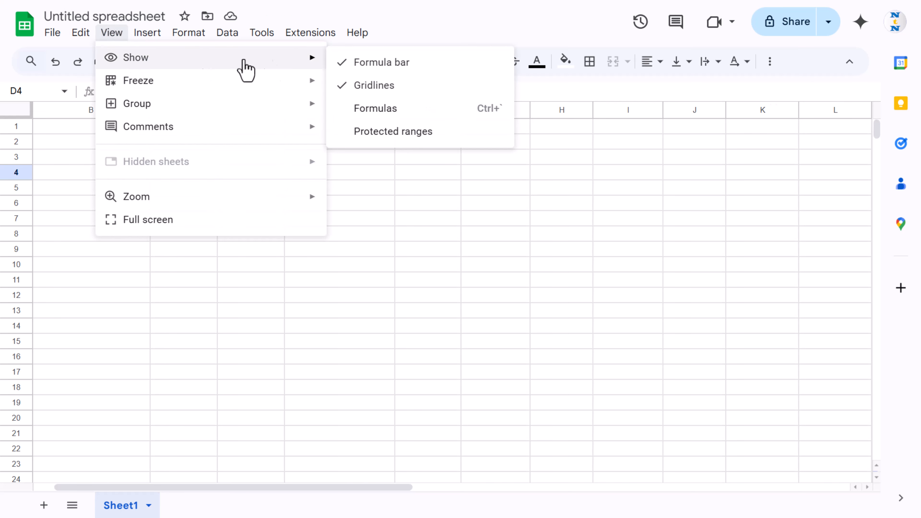
{"action": "left_click", "coordinate": [376, 89]}
{"action": "left_click", "coordinate": [309, 222]}
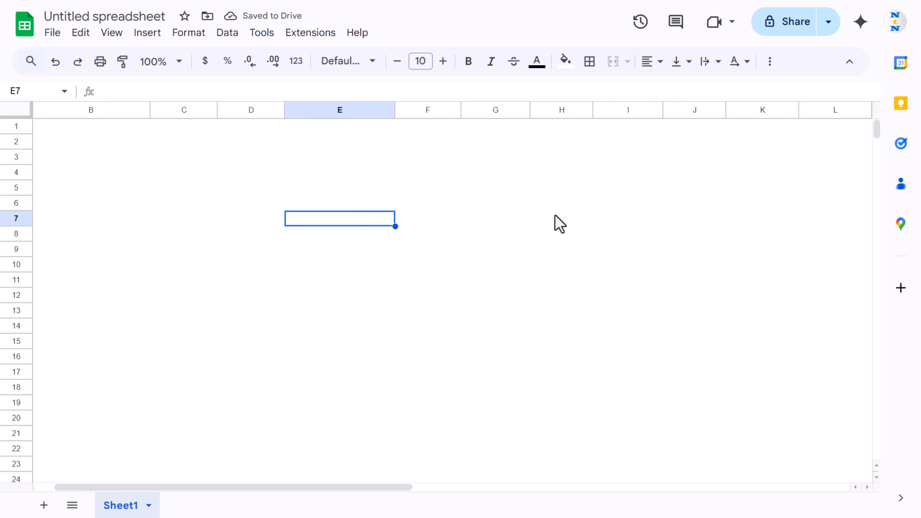
Step: Add a dropdown of the existing assignee names to the Assigned To column cells F26:F1000
{"action": "scroll", "coordinate": [541, 217], "scroll_direction": "down", "scroll_amount": 10}
{"action": "scroll", "coordinate": [540, 217], "scroll_direction": "up", "scroll_amount": 2}
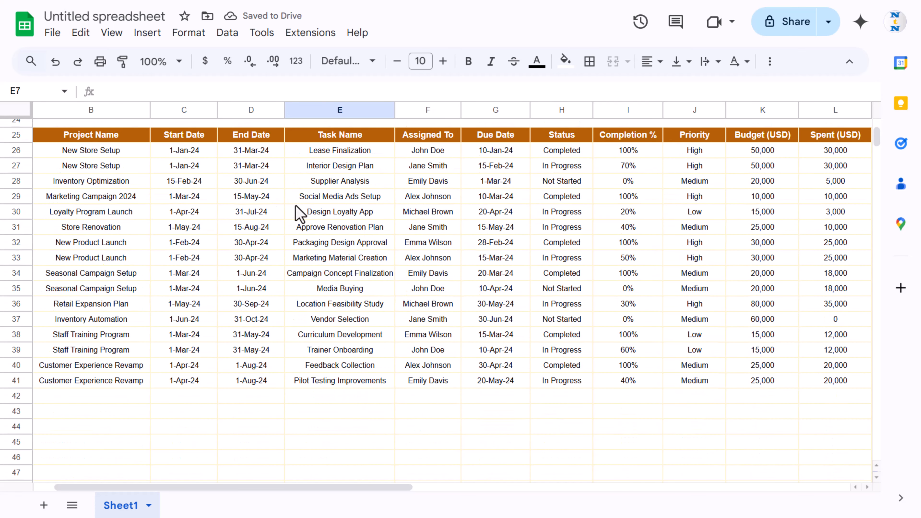
{"action": "left_click", "coordinate": [179, 155]}
{"action": "left_click", "coordinate": [92, 156]}
{"action": "left_click", "coordinate": [375, 151]}
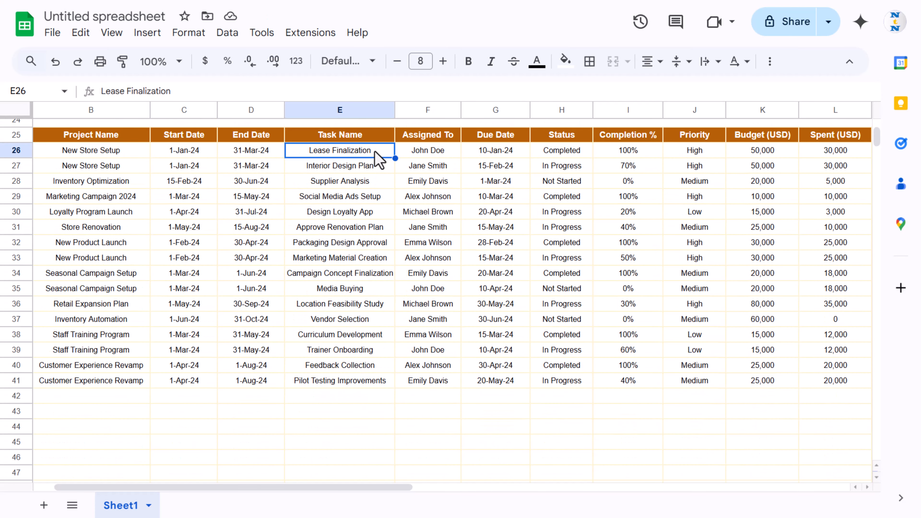
{"action": "key", "text": "Home"}
{"action": "key", "text": "Right"}
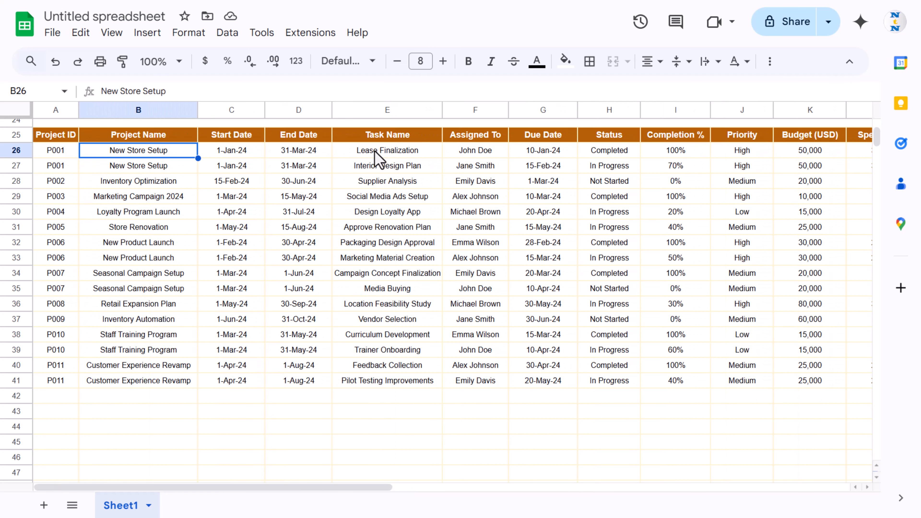
{"action": "key", "text": "Right"}
{"action": "key", "text": "Right"}
{"action": "key", "text": "Right"}
{"action": "key", "text": "Right"}
{"action": "key", "text": "ctrl+shift+Down"}
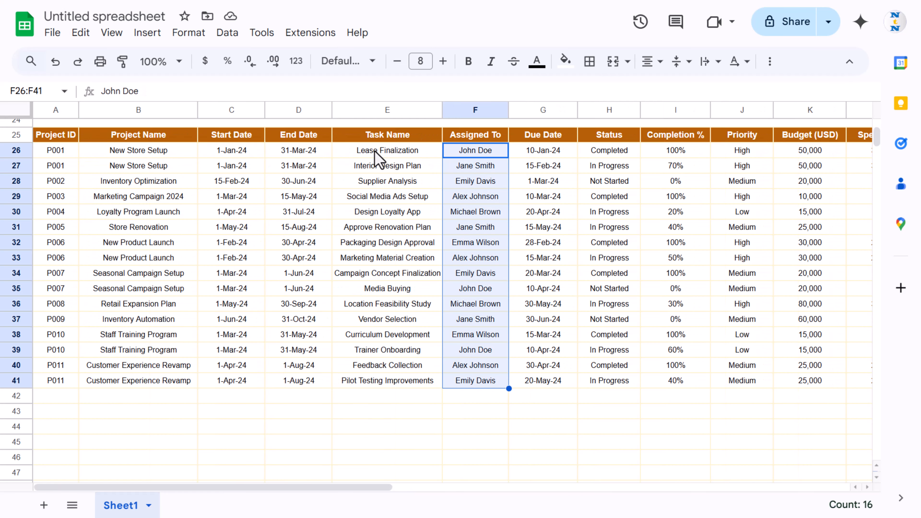
{"action": "key", "text": "ctrl+shift+Down"}
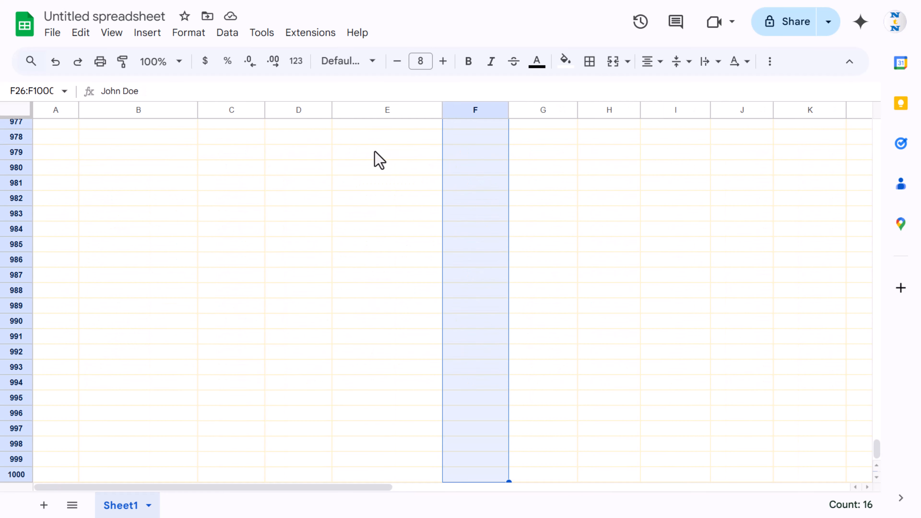
{"action": "right_click", "coordinate": [486, 157]}
{"action": "scroll", "coordinate": [566, 383], "scroll_direction": "down", "scroll_amount": 1}
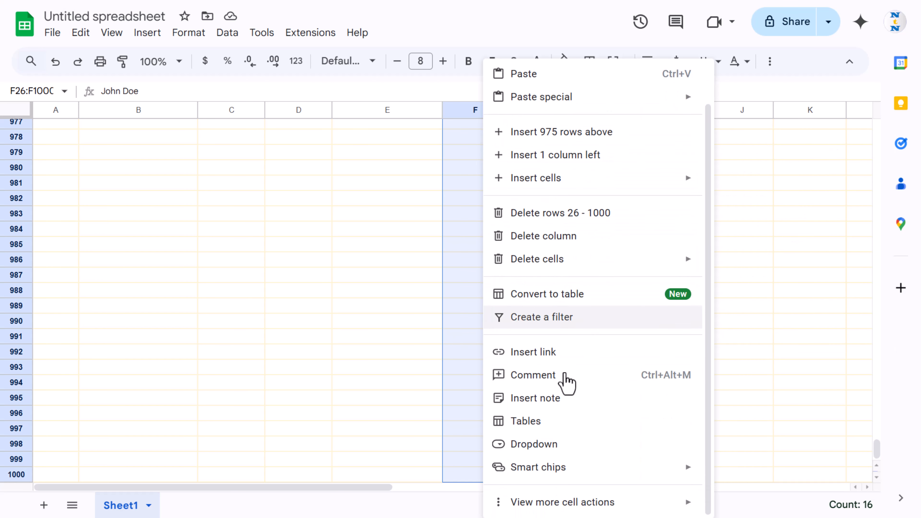
{"action": "left_click", "coordinate": [557, 444]}
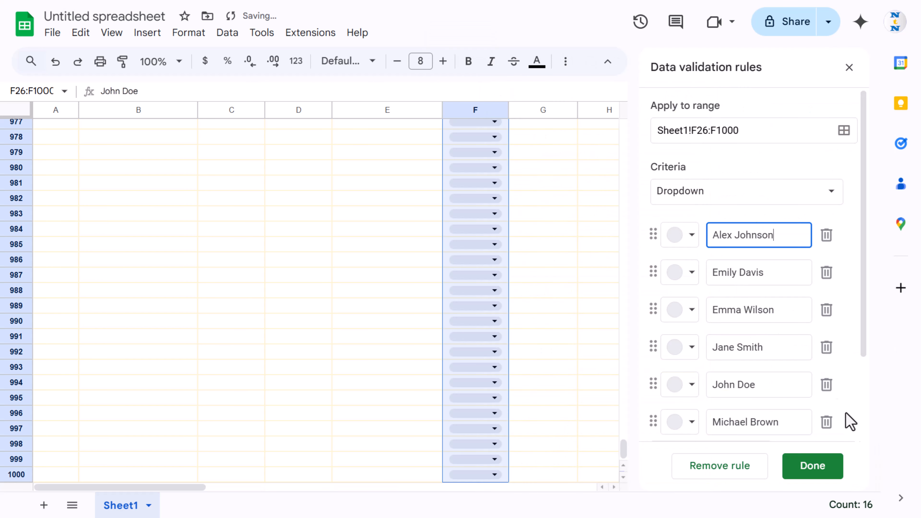
{"action": "left_click", "coordinate": [828, 472]}
Step: Widen the Assigned To column slightly so the names fit better inside their dropdown chips
{"action": "left_click", "coordinate": [518, 298]}
{"action": "key", "text": "ctrl+Up"}
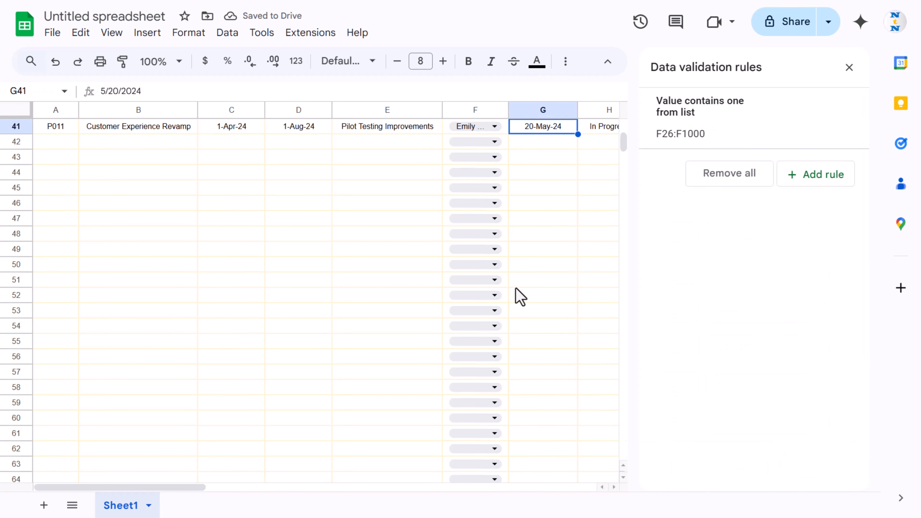
{"action": "left_click", "coordinate": [493, 141]}
{"action": "left_click", "coordinate": [493, 141]}
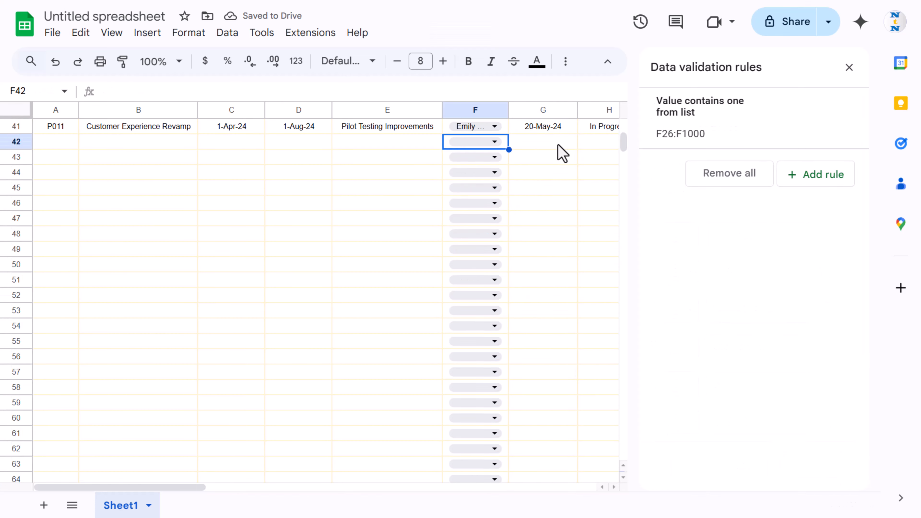
{"action": "left_click", "coordinate": [559, 145]}
{"action": "scroll", "coordinate": [562, 185], "scroll_direction": "up", "scroll_amount": 10}
{"action": "scroll", "coordinate": [563, 187], "scroll_direction": "down", "scroll_amount": 3}
{"action": "left_click_drag", "start_coordinate": [509, 109], "coordinate": [522, 109]}
{"action": "left_click", "coordinate": [257, 307]}
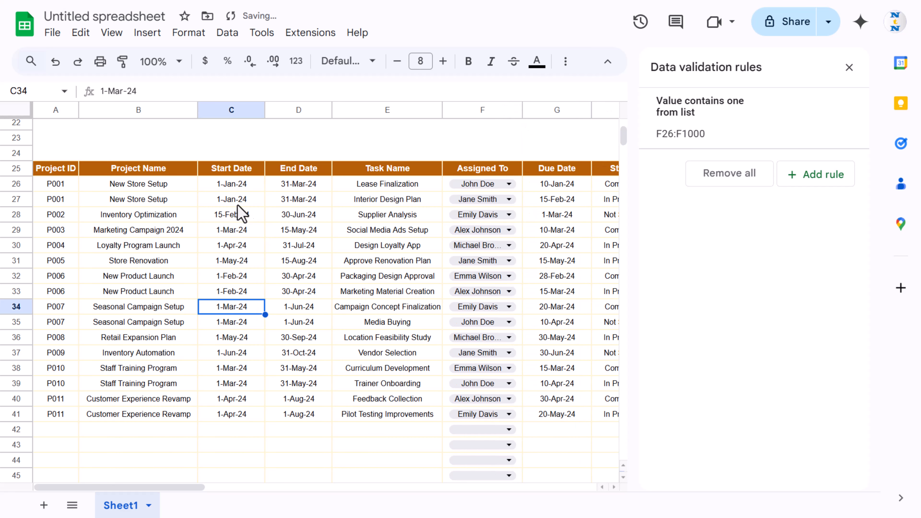
Step: Apply an "Is valid date" data validation rule to the Start Date and End Date cells C26:D1000
{"action": "left_click", "coordinate": [233, 187]}
{"action": "scroll", "coordinate": [242, 391], "scroll_direction": "down", "scroll_amount": 2}
{"action": "scroll", "coordinate": [237, 348], "scroll_direction": "down", "scroll_amount": 2}
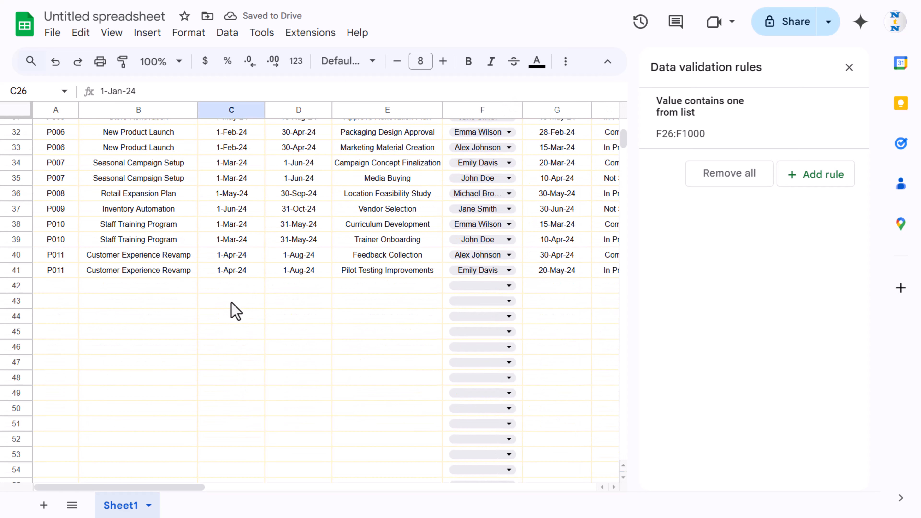
{"action": "double_click", "coordinate": [234, 286]}
{"action": "scroll", "coordinate": [309, 342], "scroll_direction": "up", "scroll_amount": 5}
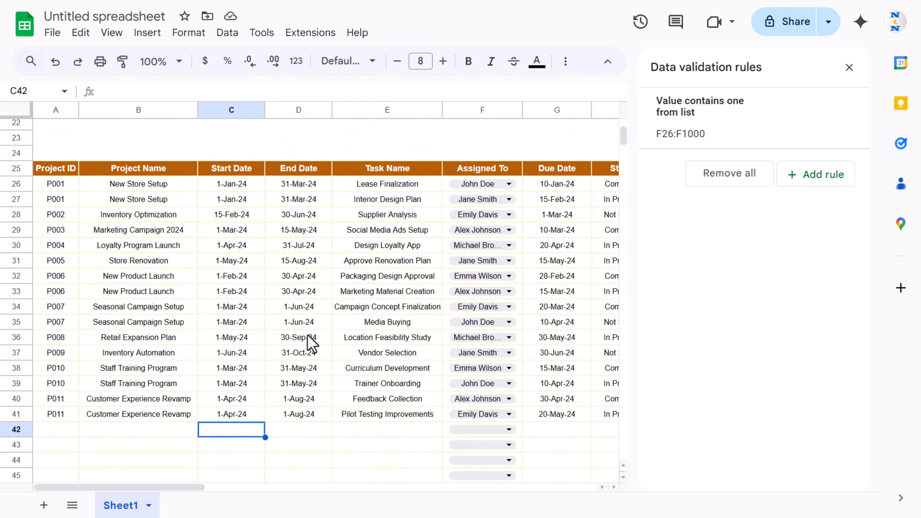
{"action": "left_click", "coordinate": [232, 259]}
{"action": "key", "text": "shift+Right"}
{"action": "key", "text": "ctrl+shift+Down"}
{"action": "key", "text": "ctrl+shift+Down"}
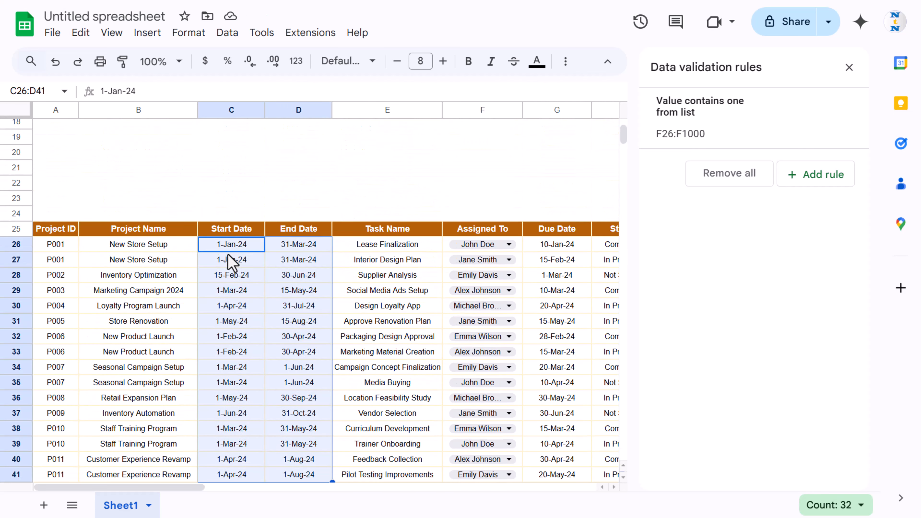
{"action": "right_click", "coordinate": [250, 228]}
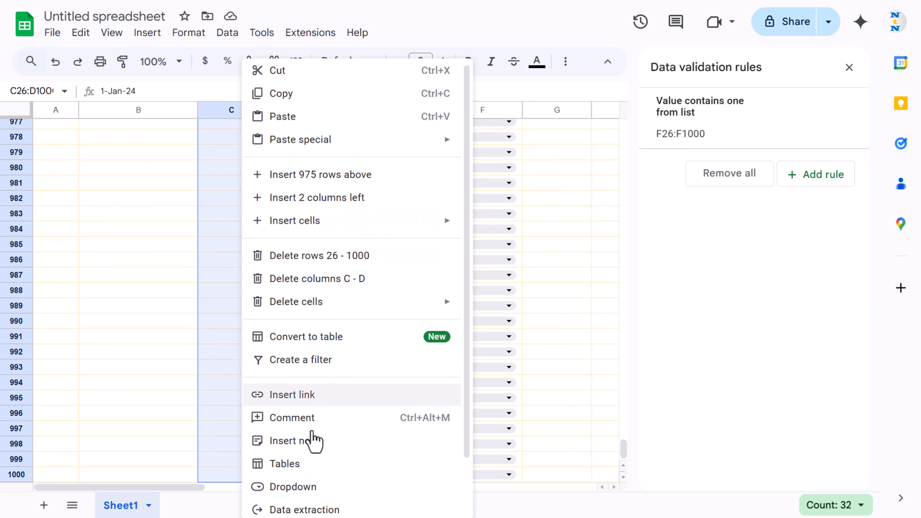
{"action": "left_click", "coordinate": [304, 494]}
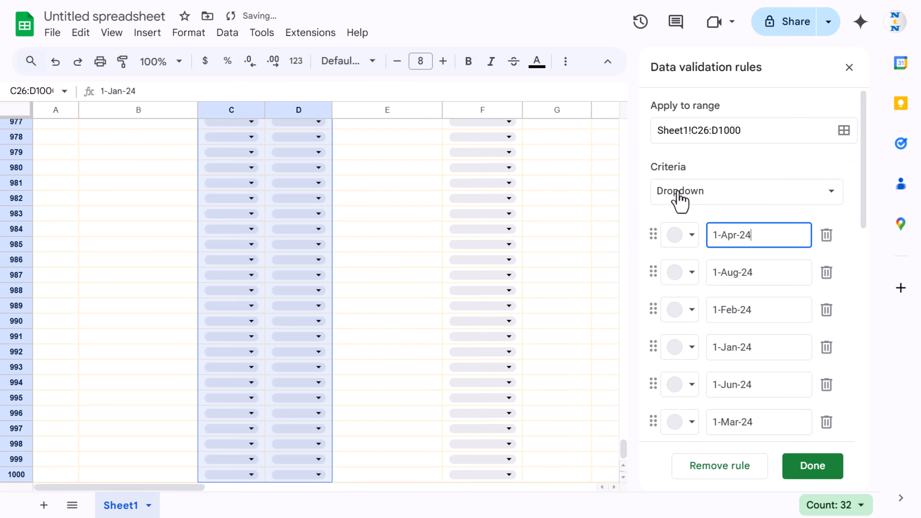
{"action": "left_click", "coordinate": [725, 197]}
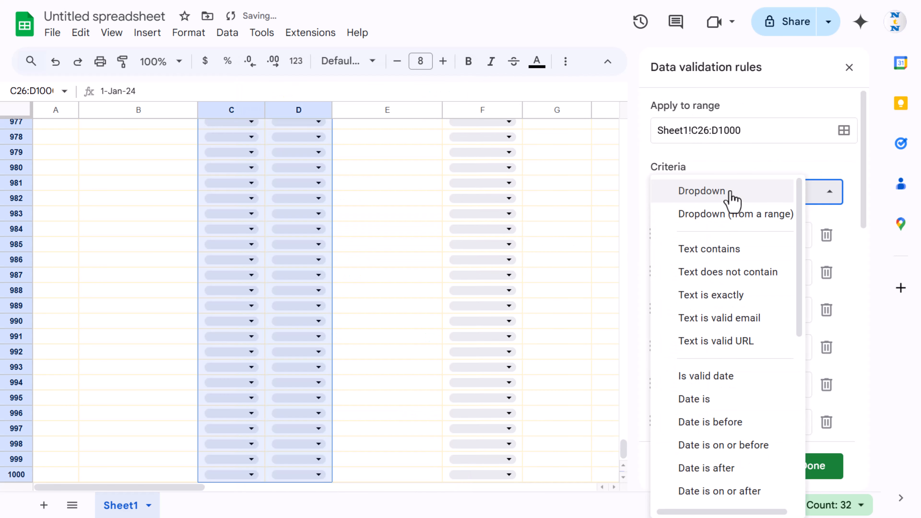
{"action": "left_click", "coordinate": [729, 376]}
{"action": "left_click", "coordinate": [825, 467]}
Step: Test the date picker in the first empty Start Date cell below the data, leaving the cell blank
{"action": "left_click", "coordinate": [308, 277]}
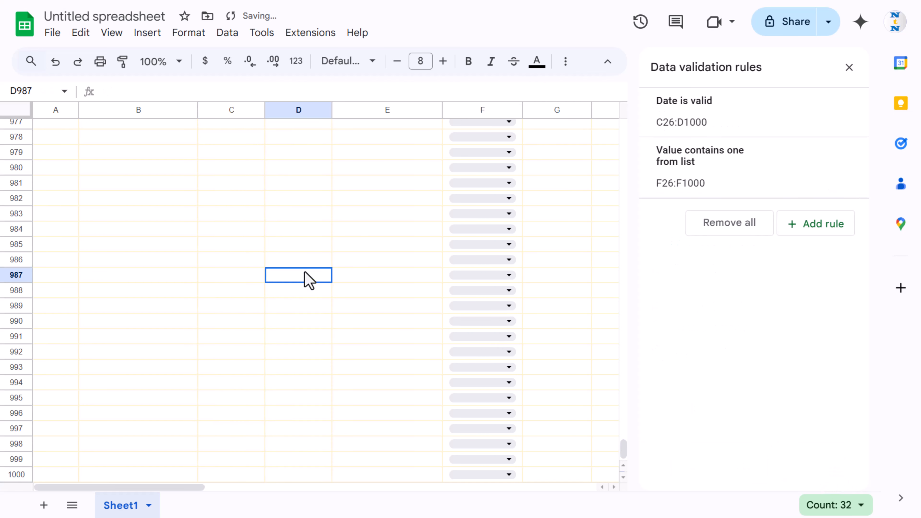
{"action": "key", "text": "ctrl+Up"}
{"action": "double_click", "coordinate": [247, 142]}
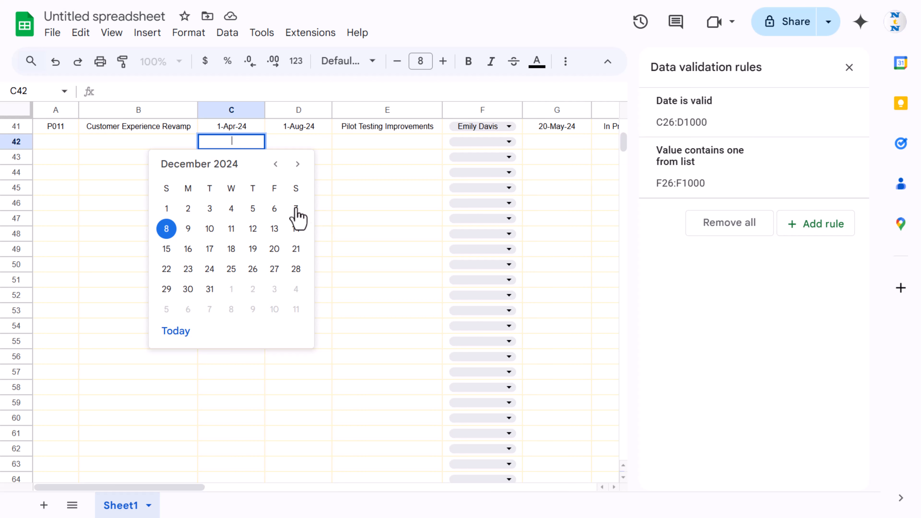
{"action": "key", "text": "Escape"}
{"action": "scroll", "coordinate": [352, 208], "scroll_direction": "up", "scroll_amount": 8}
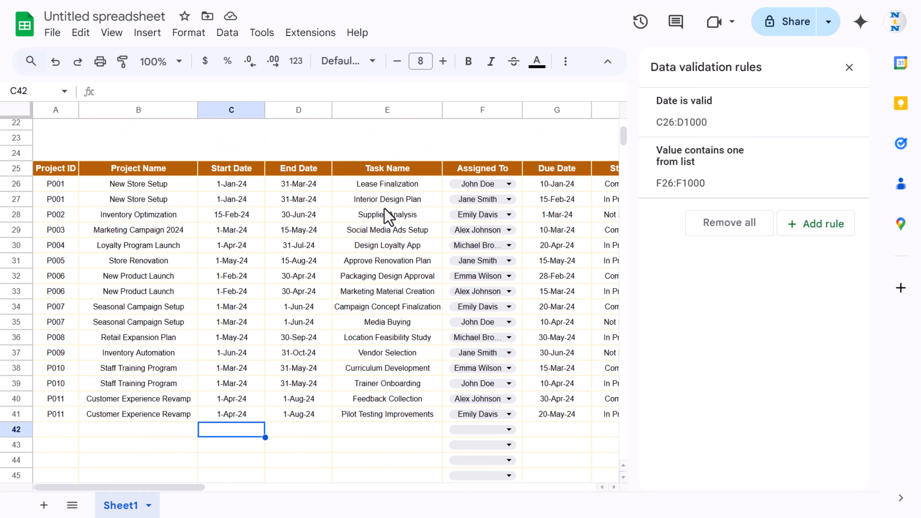
Step: Apply an "Is valid date" data validation rule to the Due Date cells G26:G1000
{"action": "key", "text": "Right"}
{"action": "key", "text": "Right"}
{"action": "key", "text": "Right"}
{"action": "key", "text": "Right"}
{"action": "key", "text": "Right"}
{"action": "key", "text": "Right"}
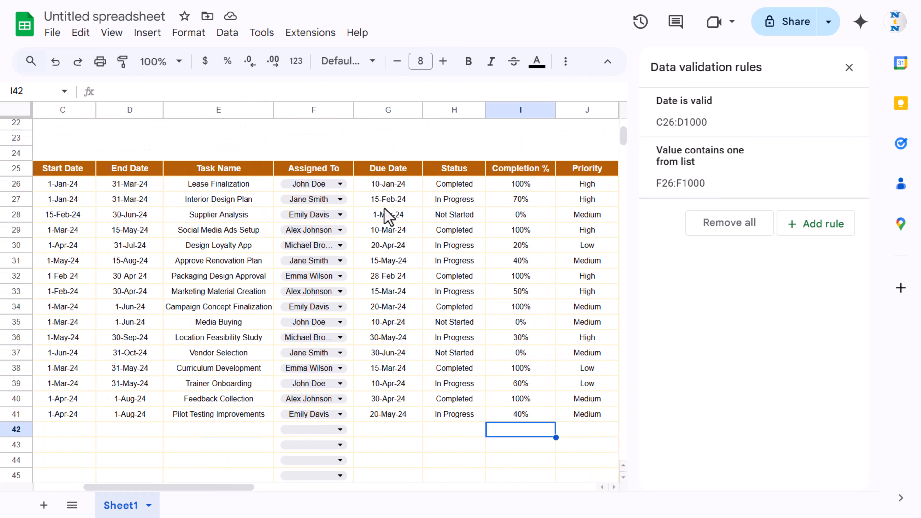
{"action": "left_click", "coordinate": [388, 191]}
{"action": "key", "text": "ctrl+shift+Down"}
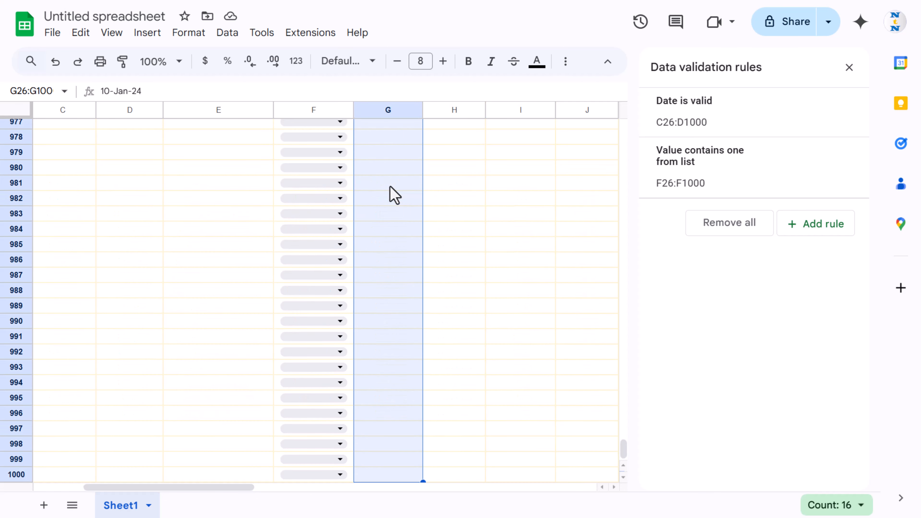
{"action": "right_click", "coordinate": [403, 176]}
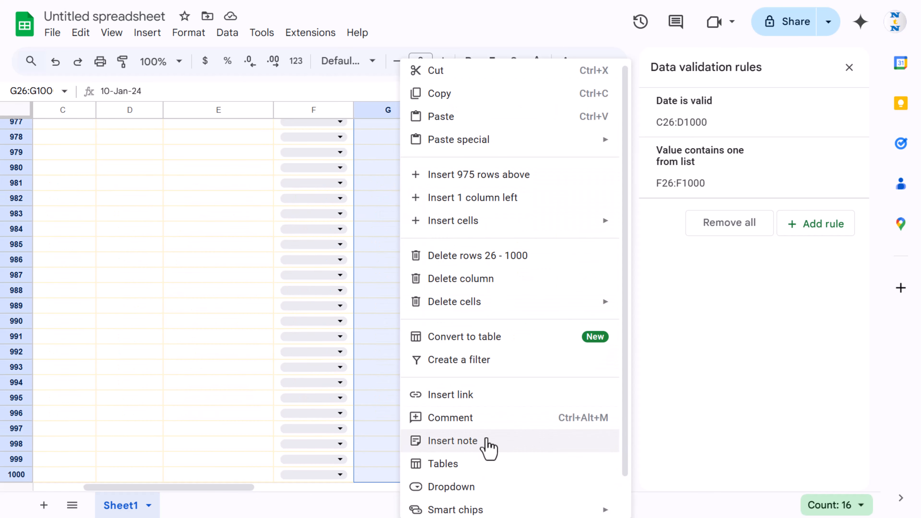
{"action": "scroll", "coordinate": [459, 417], "scroll_direction": "down", "scroll_amount": 1}
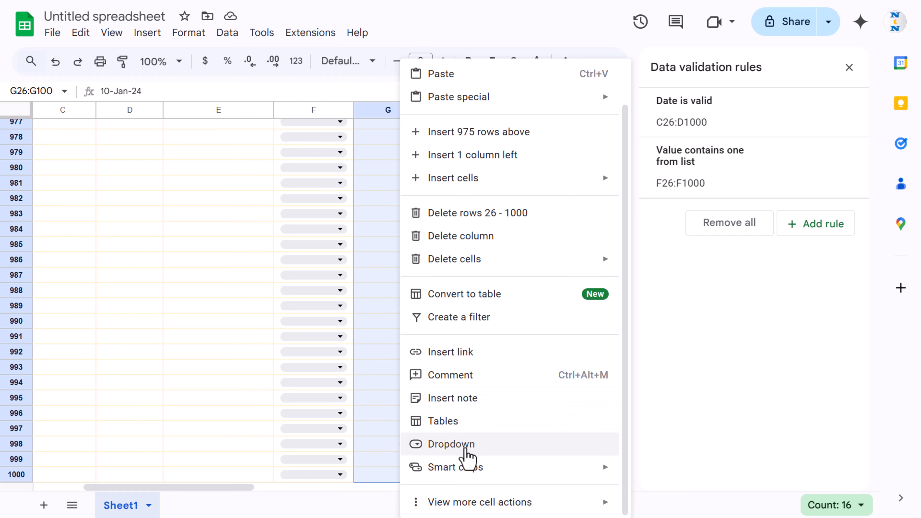
{"action": "left_click", "coordinate": [729, 192]}
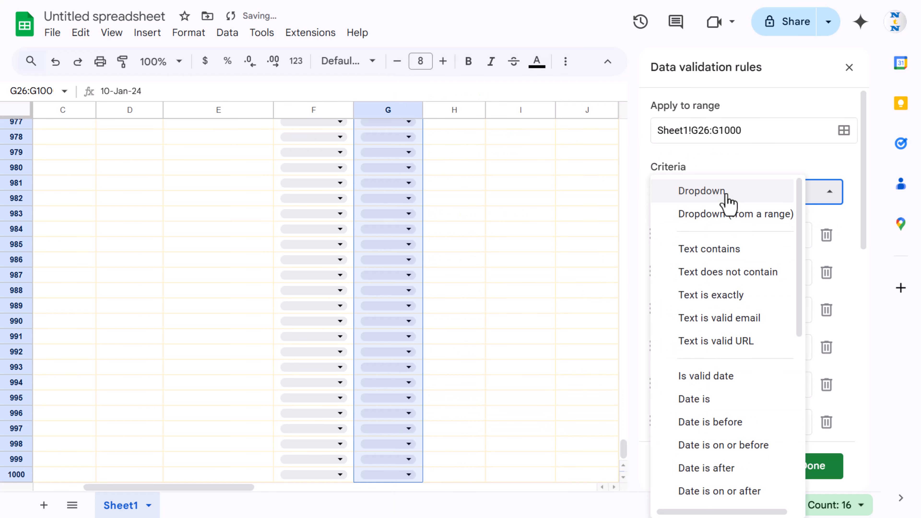
{"action": "left_click", "coordinate": [729, 380]}
{"action": "left_click", "coordinate": [834, 469]}
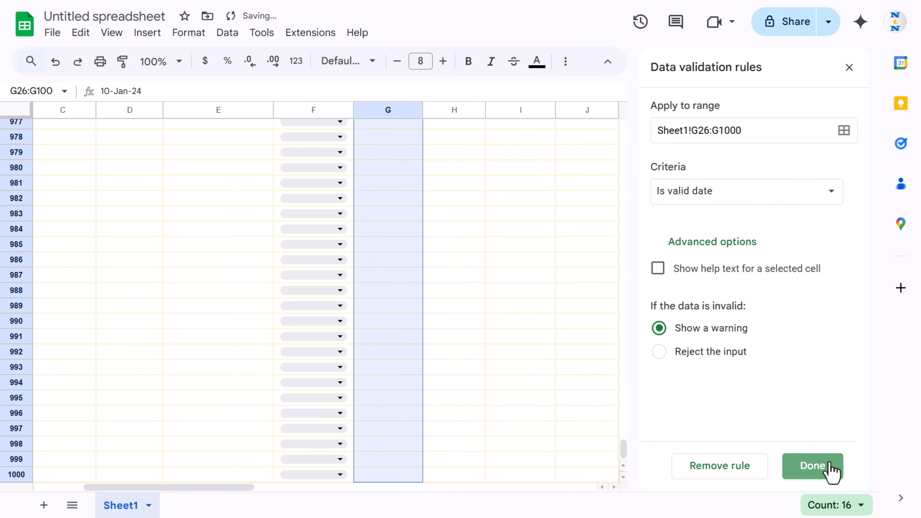
Step: Add a dropdown of the existing statuses to the Status column cells H26:H1000
{"action": "scroll", "coordinate": [472, 262], "scroll_direction": "up", "scroll_amount": 20}
{"action": "scroll", "coordinate": [473, 262], "scroll_direction": "right", "scroll_amount": 4}
{"action": "left_click", "coordinate": [308, 203]}
{"action": "key", "text": "ctrl+shift+Down"}
{"action": "key", "text": "ctrl+shift+Down"}
{"action": "right_click", "coordinate": [308, 306]}
{"action": "scroll", "coordinate": [380, 417], "scroll_direction": "down", "scroll_amount": 1}
{"action": "left_click", "coordinate": [381, 417]}
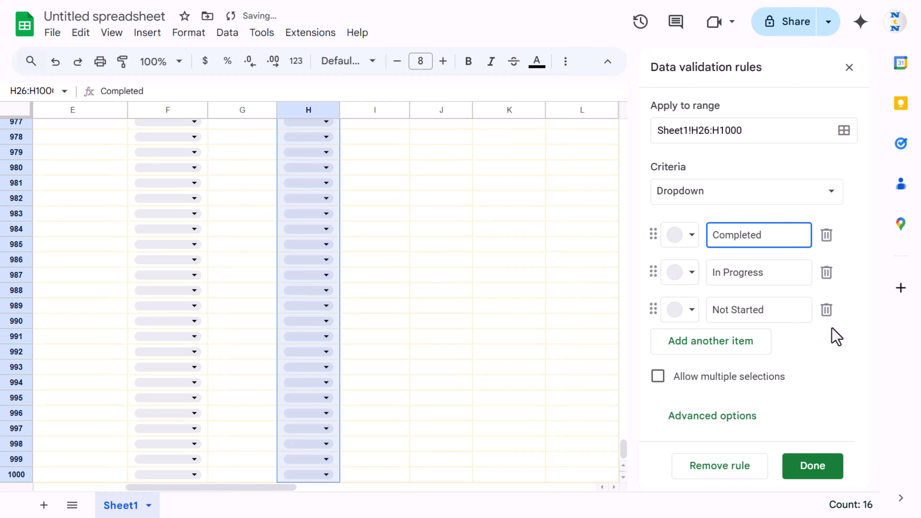
Step: Color the Status dropdown items light green for Completed, light yellow for In Progress and light orange for Not Started, and save the rule
{"action": "left_click", "coordinate": [694, 245]}
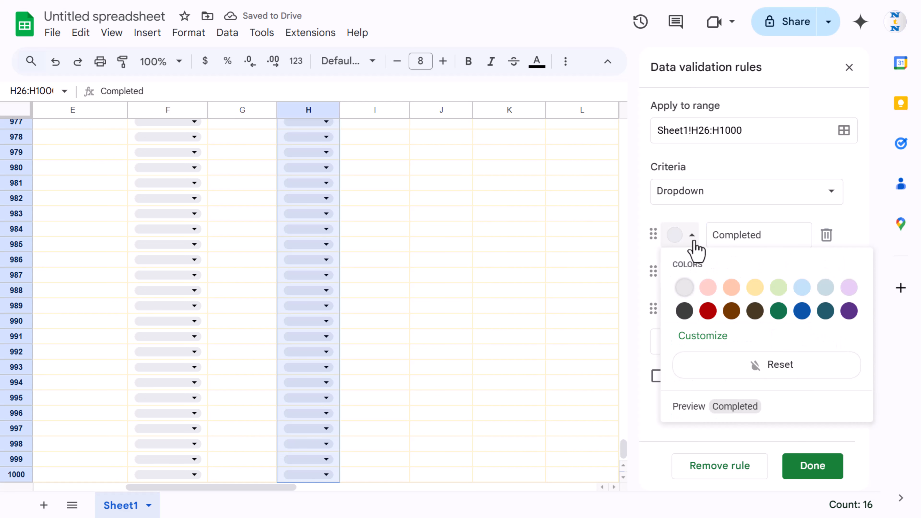
{"action": "left_click", "coordinate": [779, 288]}
{"action": "left_click", "coordinate": [691, 276]}
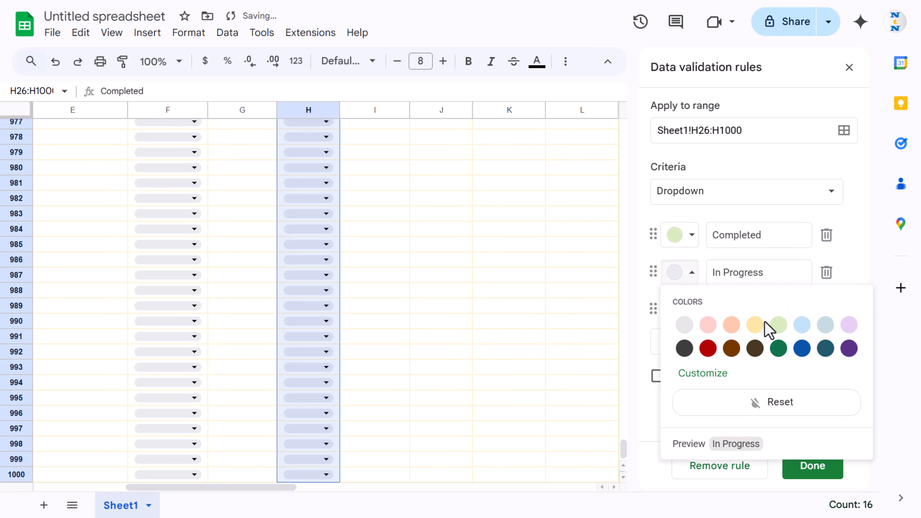
{"action": "left_click", "coordinate": [756, 324]}
{"action": "left_click", "coordinate": [693, 313]}
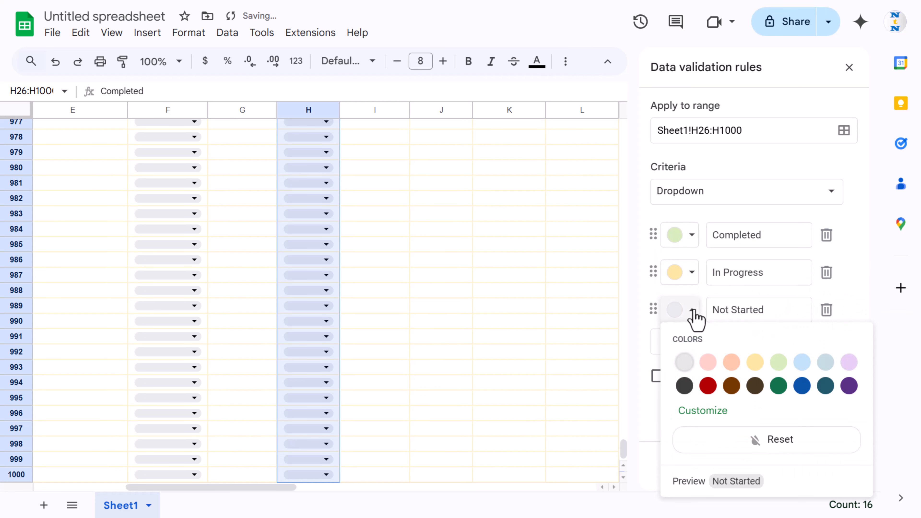
{"action": "left_click", "coordinate": [731, 363]}
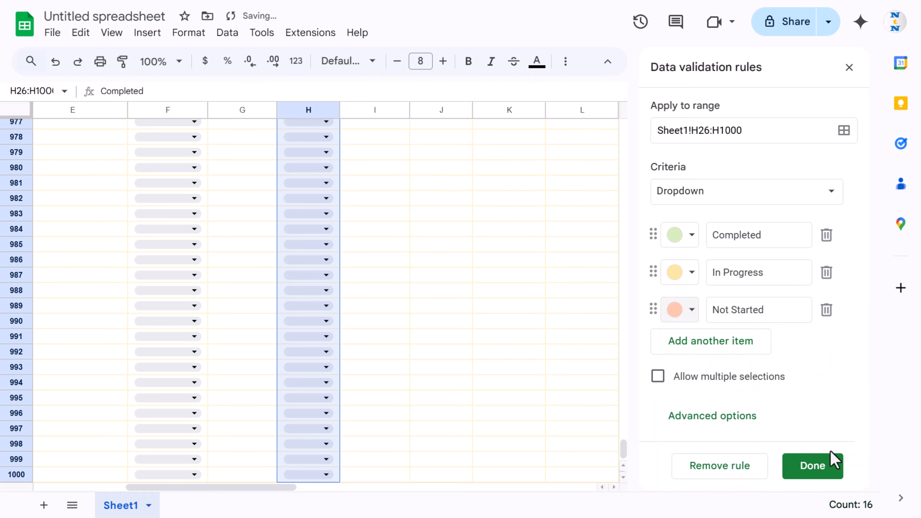
{"action": "left_click", "coordinate": [833, 460]}
Step: Widen the Status column so its chips show in full, and check the options offered in cell H27
{"action": "left_click", "coordinate": [380, 250]}
{"action": "key", "text": "ctrl+Up"}
{"action": "key", "text": "ctrl+Up"}
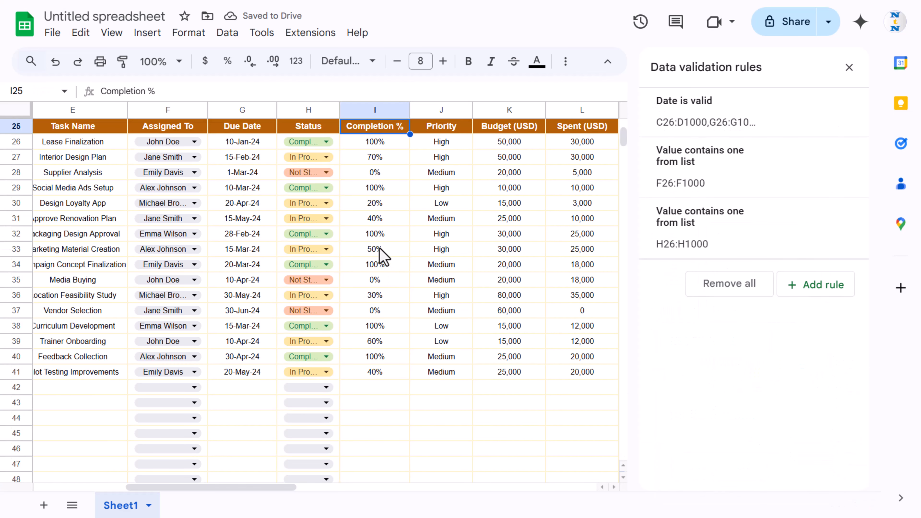
{"action": "left_click_drag", "start_coordinate": [339, 109], "coordinate": [348, 110]}
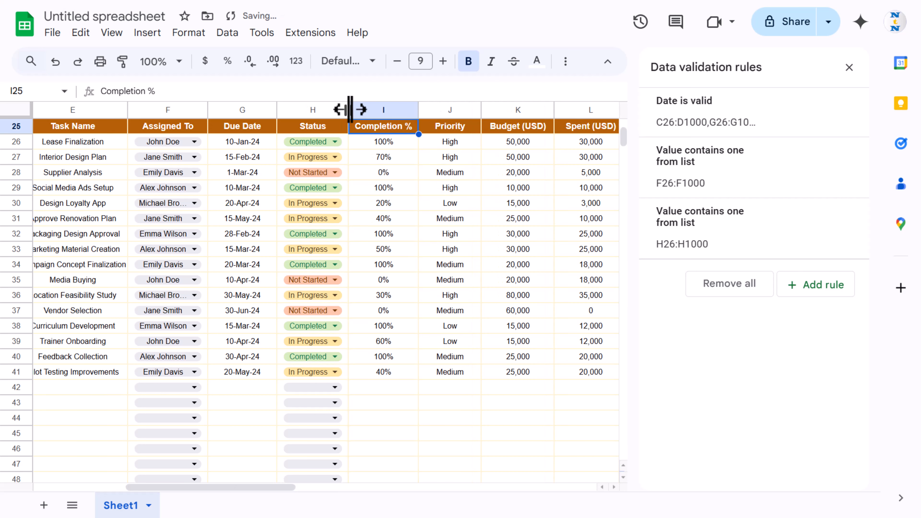
{"action": "left_click", "coordinate": [333, 158]}
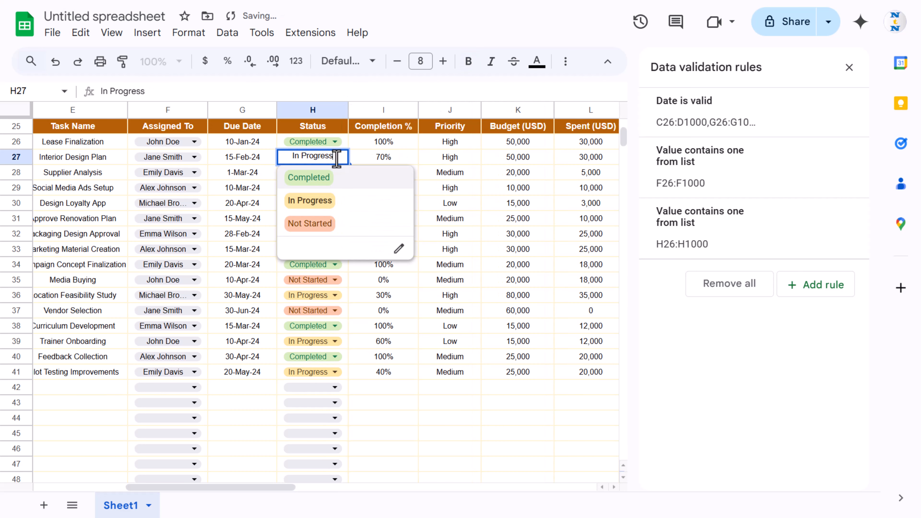
{"action": "key", "text": "Escape"}
Step: Add a dropdown of the existing priorities, High, Low and Medium, to the Priority column cells J26:J1000
{"action": "left_click", "coordinate": [396, 149]}
{"action": "key", "text": "Right"}
{"action": "key", "text": "Right"}
{"action": "key", "text": "Right"}
{"action": "key", "text": "Right"}
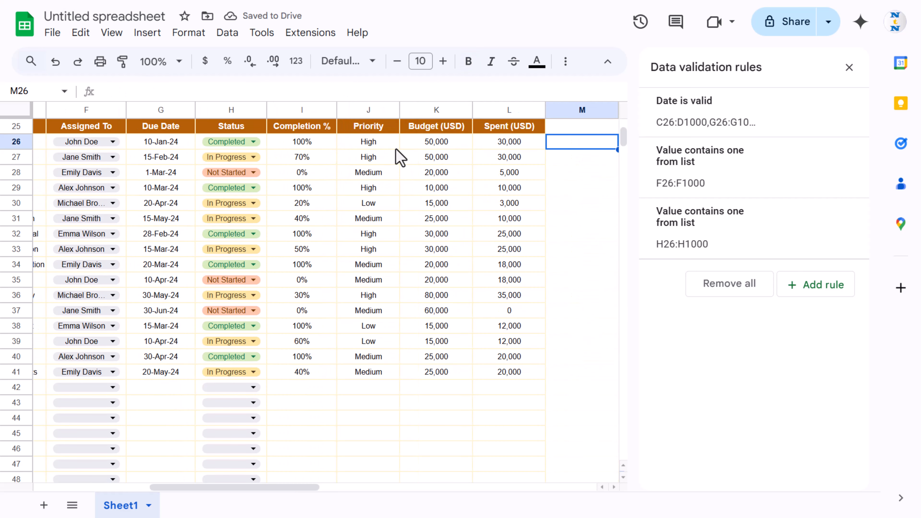
{"action": "key", "text": "Left"}
{"action": "key", "text": "Left"}
{"action": "key", "text": "Left"}
{"action": "key", "text": "ctrl+shift+Down"}
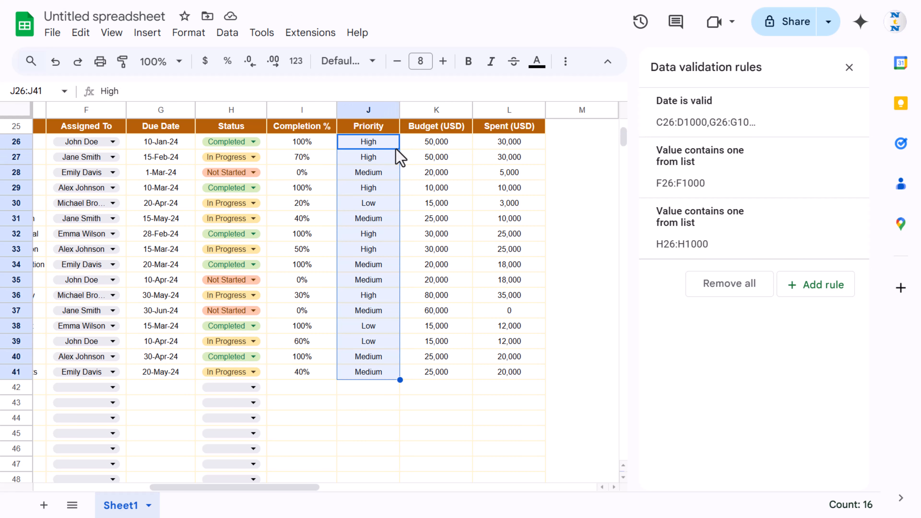
{"action": "key", "text": "ctrl+shift+Down"}
{"action": "right_click", "coordinate": [395, 149]}
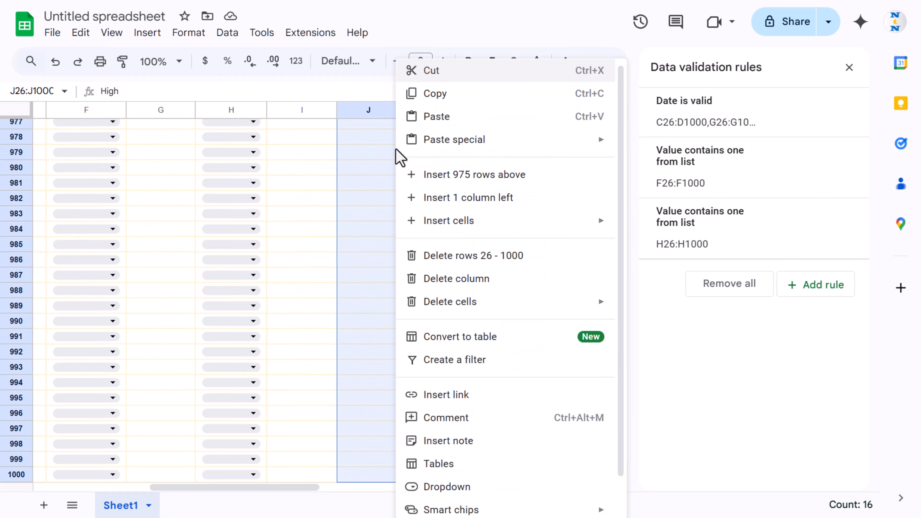
{"action": "scroll", "coordinate": [479, 450], "scroll_direction": "down", "scroll_amount": 1}
{"action": "left_click", "coordinate": [469, 444]}
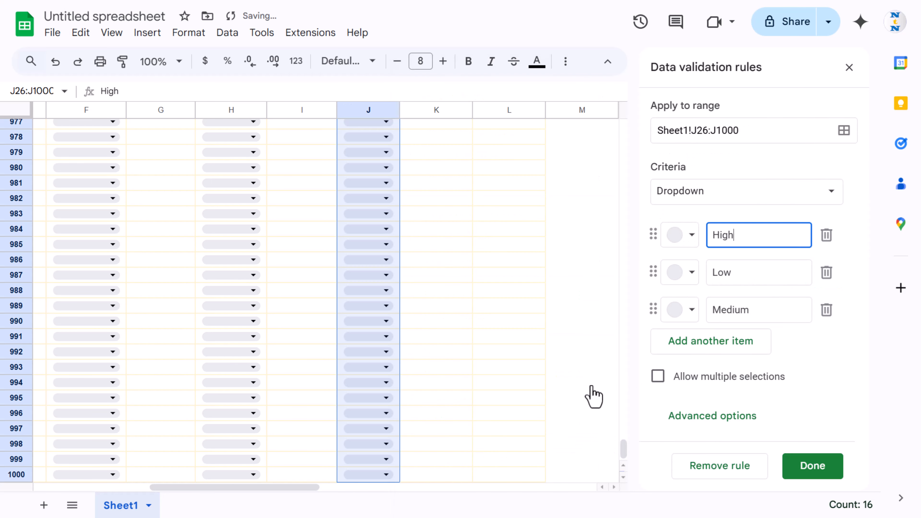
Step: Color the Priority dropdown items light green for High, light orange for Low and light yellow for Medium
{"action": "left_click", "coordinate": [689, 238]}
{"action": "left_click", "coordinate": [779, 289]}
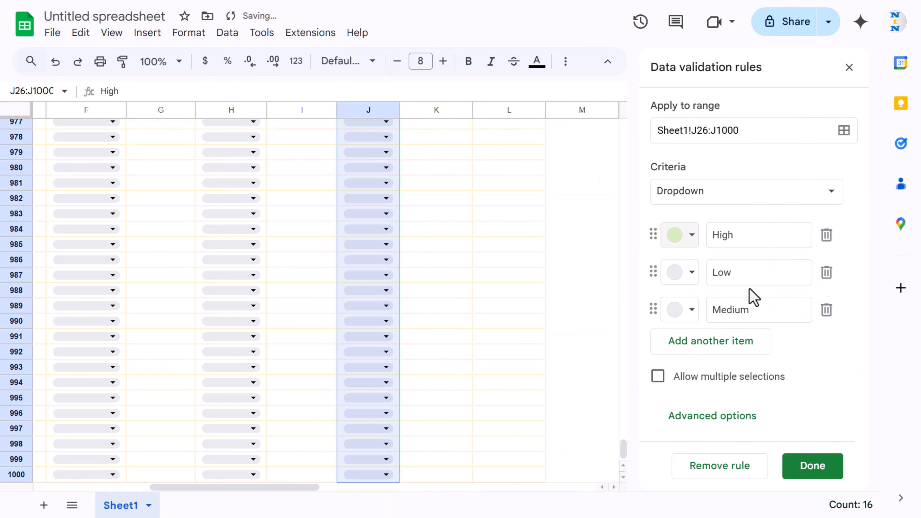
{"action": "left_click", "coordinate": [692, 274]}
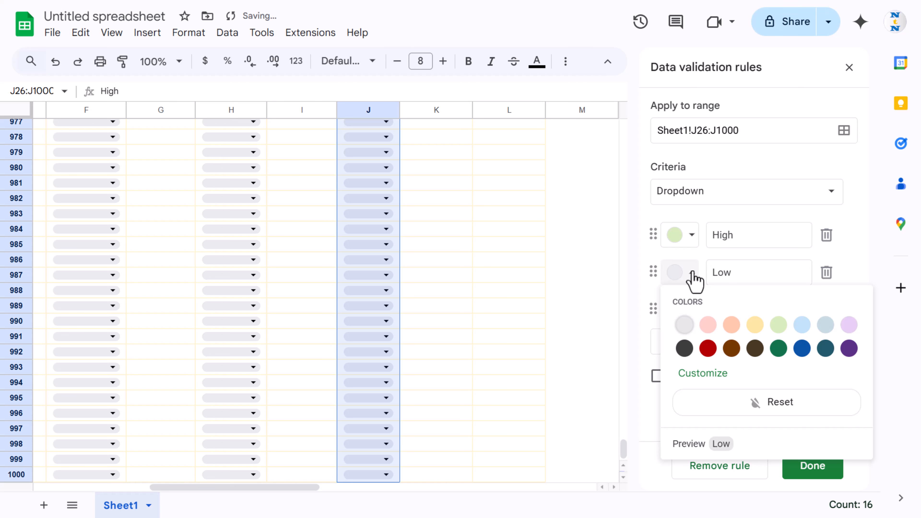
{"action": "left_click", "coordinate": [732, 325]}
{"action": "left_click", "coordinate": [691, 311]}
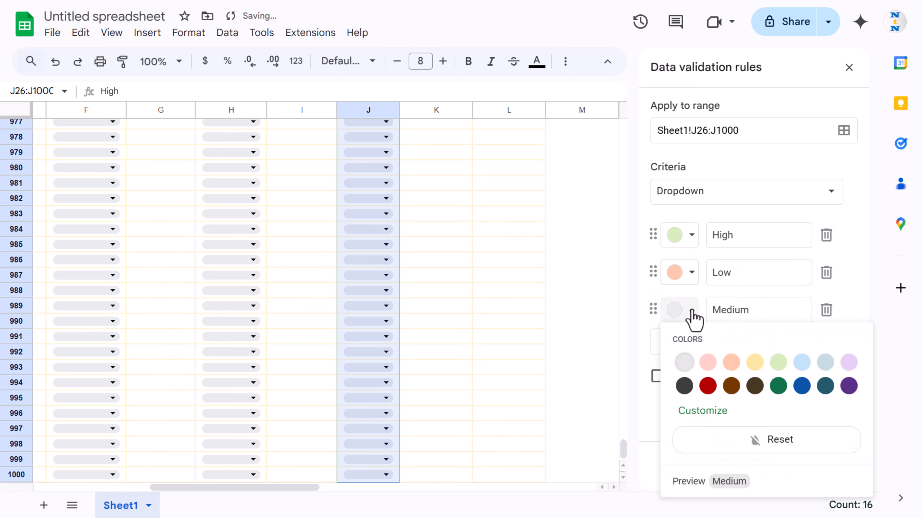
{"action": "left_click", "coordinate": [754, 361]}
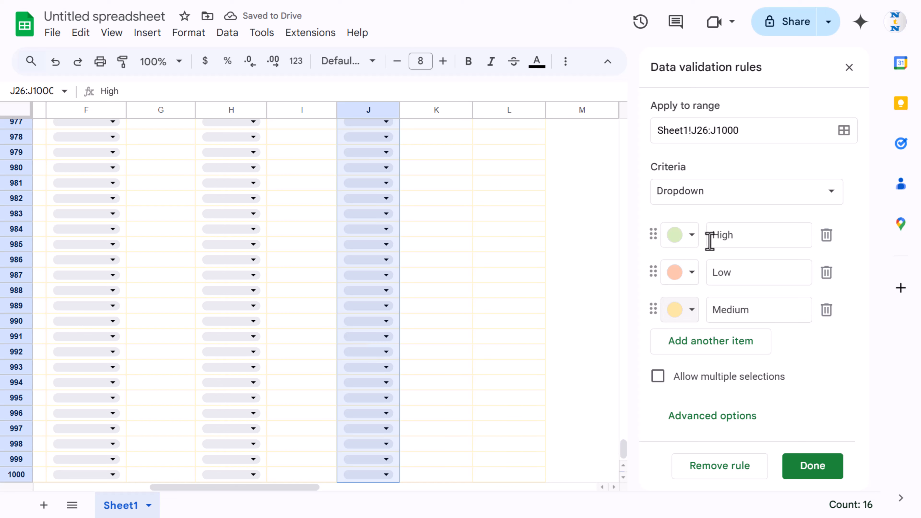
Step: Recolor the Priority dropdown items light red for High and light green for Low, and save the rule
{"action": "left_click", "coordinate": [692, 238]}
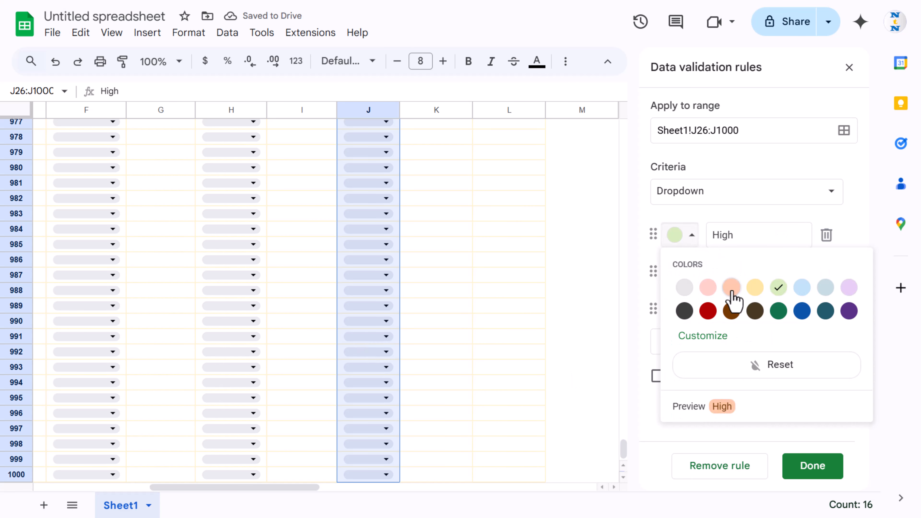
{"action": "left_click", "coordinate": [708, 287]}
{"action": "left_click", "coordinate": [691, 274]}
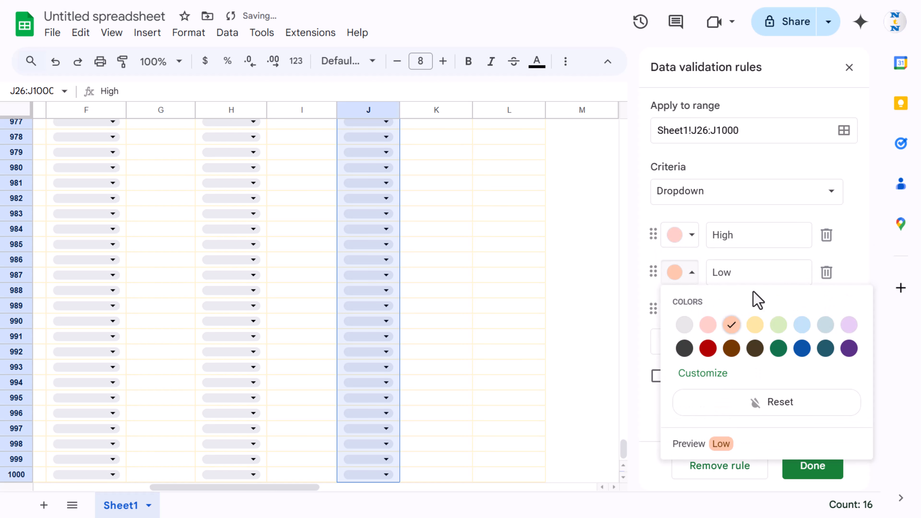
{"action": "left_click", "coordinate": [777, 328]}
{"action": "left_click", "coordinate": [824, 471]}
Step: Return to the start of the table's header row and close the data validation rules
{"action": "left_click", "coordinate": [420, 276]}
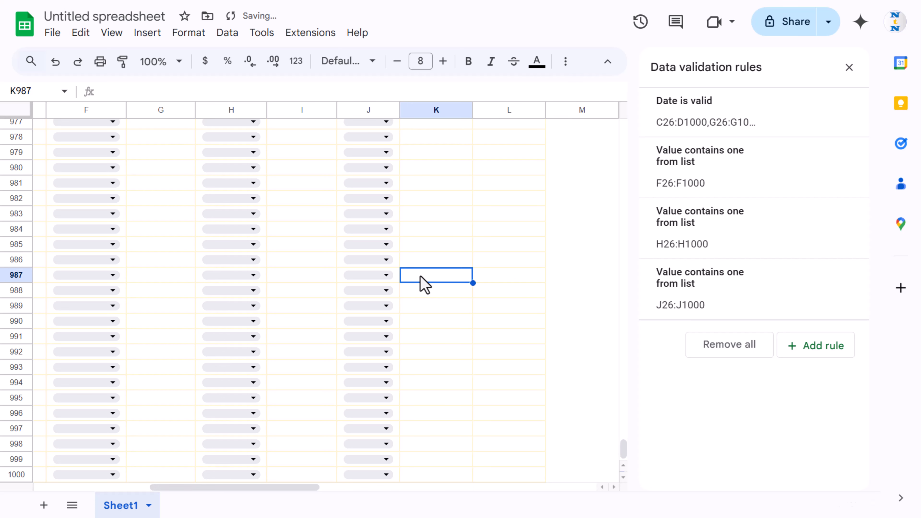
{"action": "key", "text": "ctrl+Up"}
{"action": "key", "text": "ctrl+Up"}
{"action": "scroll", "coordinate": [439, 223], "scroll_direction": "up", "scroll_amount": 3}
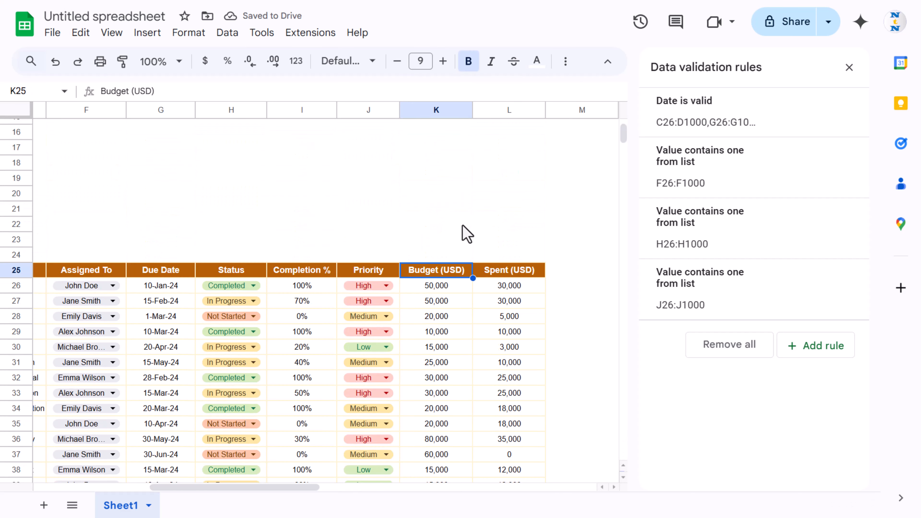
{"action": "key", "text": "ctrl+Left"}
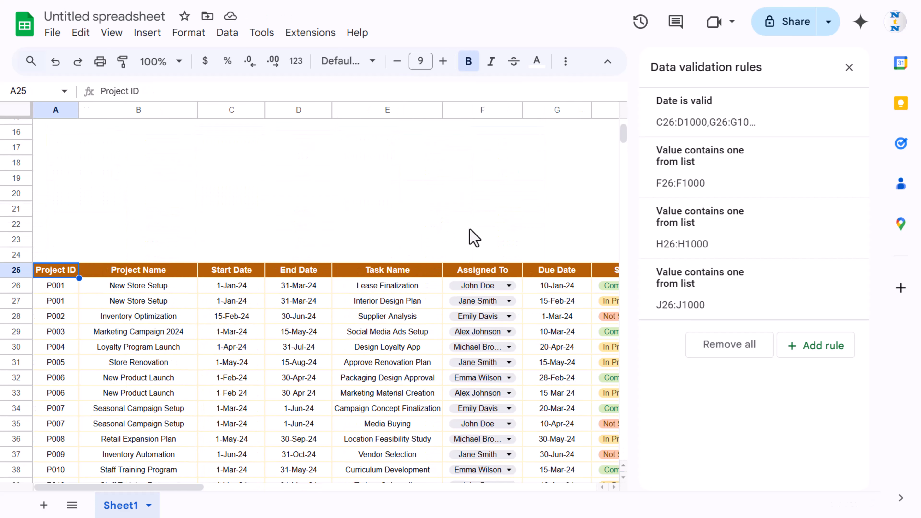
{"action": "left_click", "coordinate": [848, 68]}
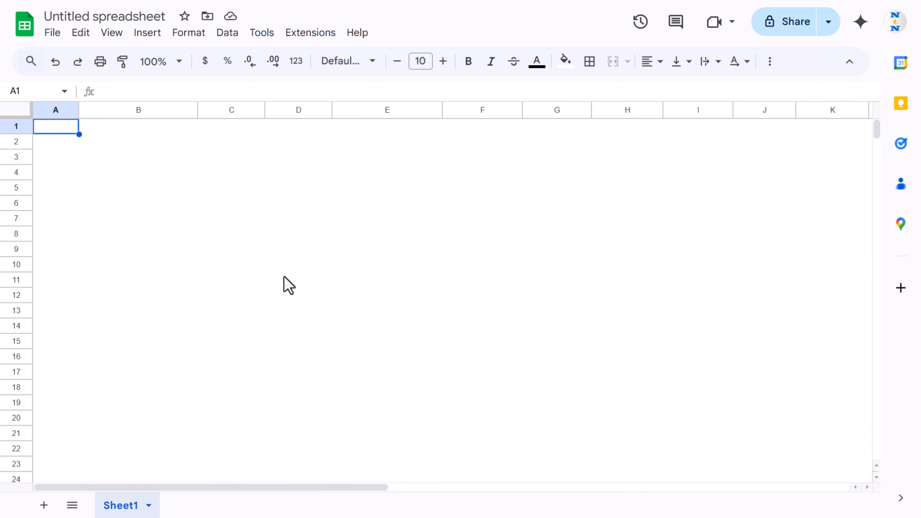
Step: Merge cells A1:L1 into one title cell spanning the full width of the data table
{"action": "key", "text": "shift+Right"}
{"action": "key", "text": "shift+Right"}
{"action": "key", "text": "shift+Right"}
{"action": "key", "text": "shift+Right"}
{"action": "key", "text": "shift+Right"}
{"action": "key", "text": "shift+Right"}
{"action": "scroll", "coordinate": [348, 267], "scroll_direction": "down", "scroll_amount": 3}
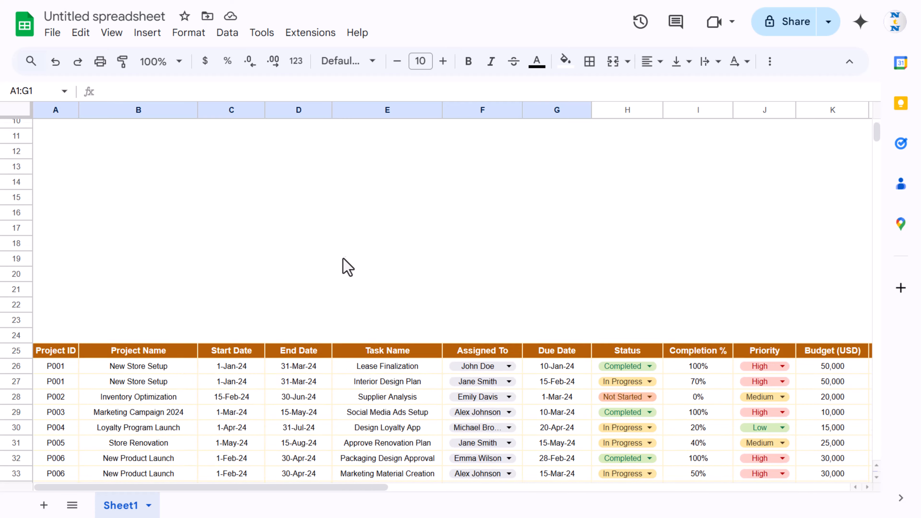
{"action": "scroll", "coordinate": [347, 267], "scroll_direction": "down", "scroll_amount": 4}
{"action": "left_click_drag", "start_coordinate": [274, 488], "coordinate": [364, 497]}
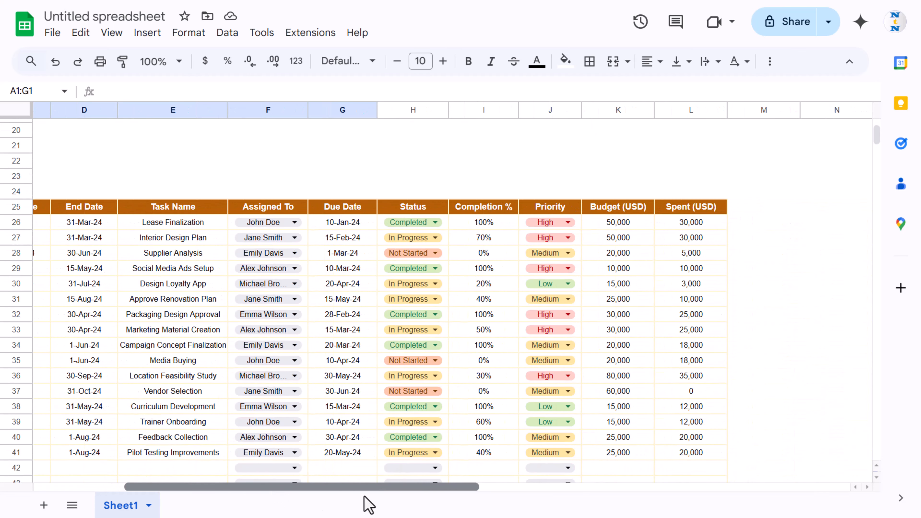
{"action": "scroll", "coordinate": [442, 259], "scroll_direction": "up", "scroll_amount": 6}
{"action": "key", "text": "shift+Right"}
{"action": "key", "text": "shift+Right"}
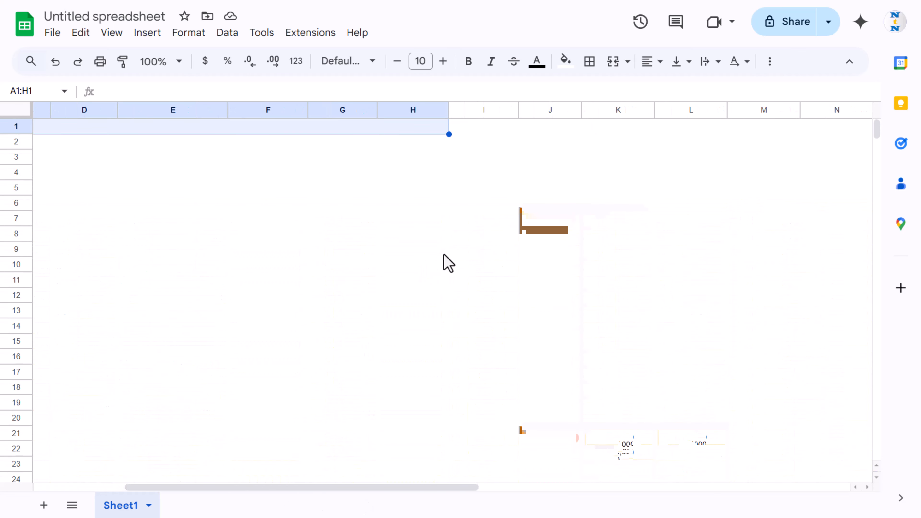
{"action": "key", "text": "shift+Right"}
{"action": "key", "text": "shift+Right"}
{"action": "key", "text": "shift+Right"}
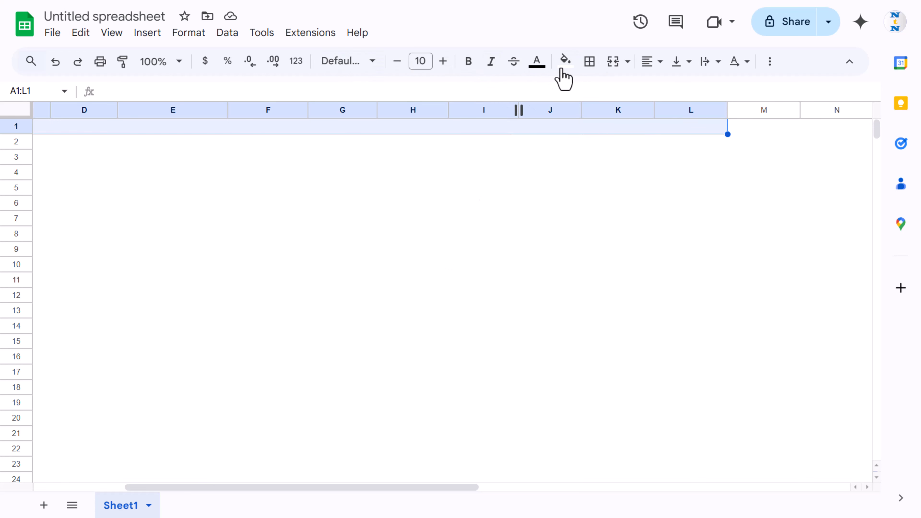
{"action": "left_click", "coordinate": [613, 62]}
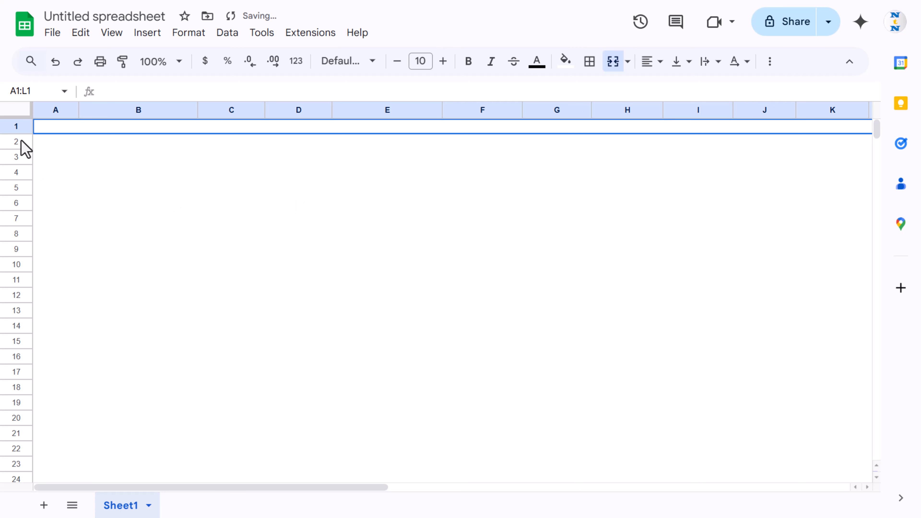
Step: Make row 1 about twice as tall and give the merged title cell a dark brown fill with white text
{"action": "left_click_drag", "start_coordinate": [17, 133], "coordinate": [18, 150]}
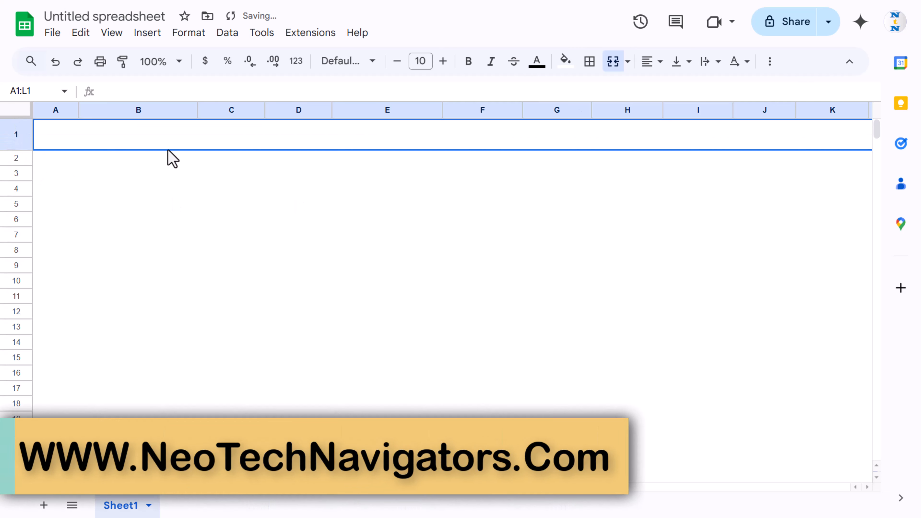
{"action": "left_click", "coordinate": [566, 69]}
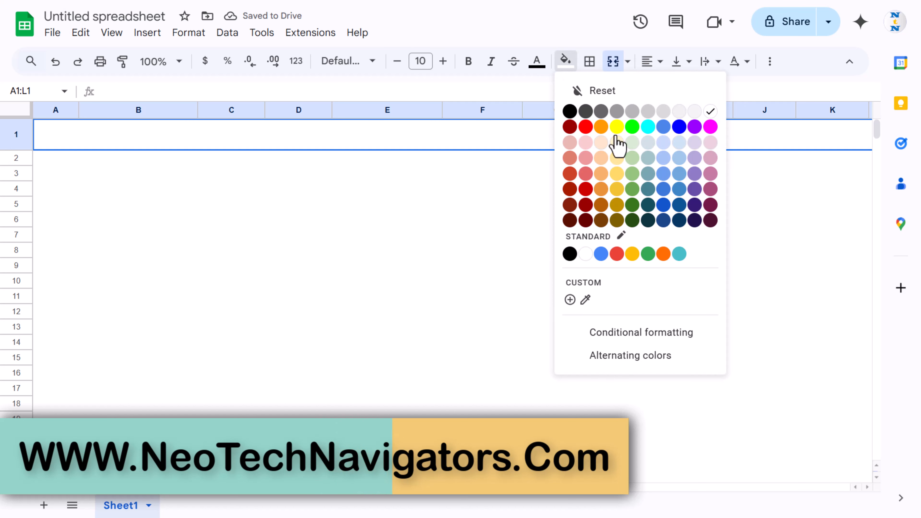
{"action": "left_click", "coordinate": [601, 218]}
{"action": "left_click", "coordinate": [537, 63]}
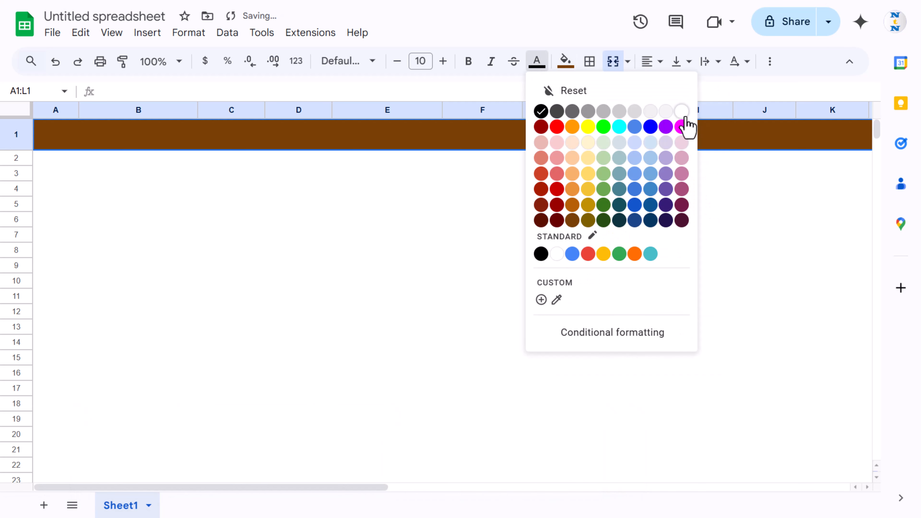
{"action": "left_click", "coordinate": [682, 113]}
Step: Enter the title "Retail Project Tracker in Google Sheets" in the merged cell A1:L1
{"action": "double_click", "coordinate": [448, 147]}
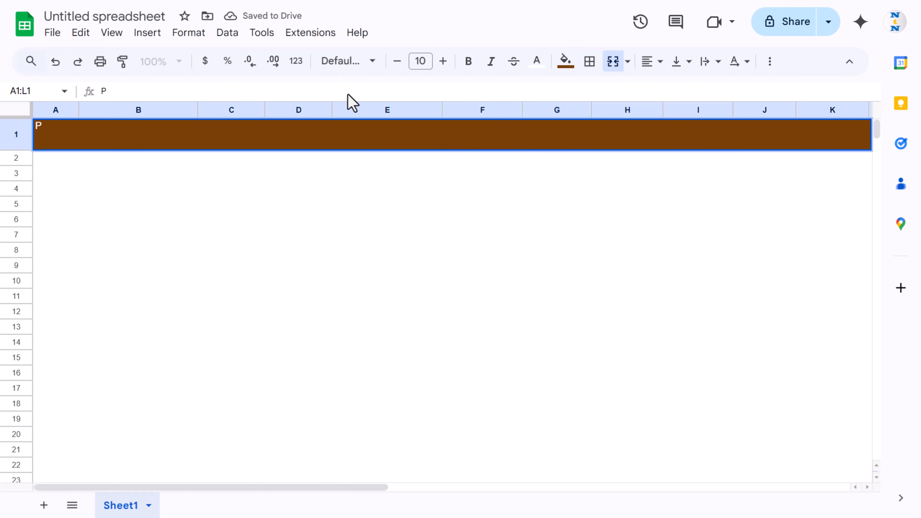
{"action": "type", "text": "Retail Project Tracker in Goog"}
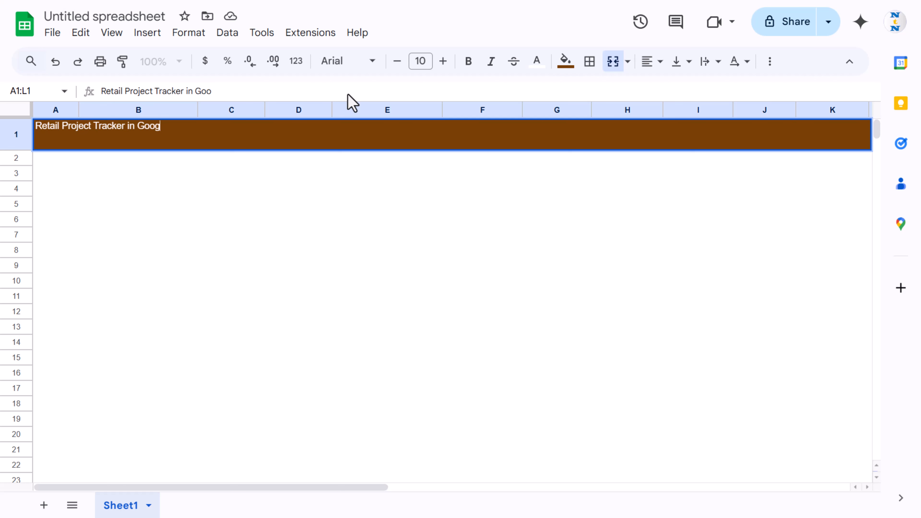
{"action": "type", "text": "le Sheets"}
{"action": "key", "text": "Return"}
{"action": "key", "text": "Up"}
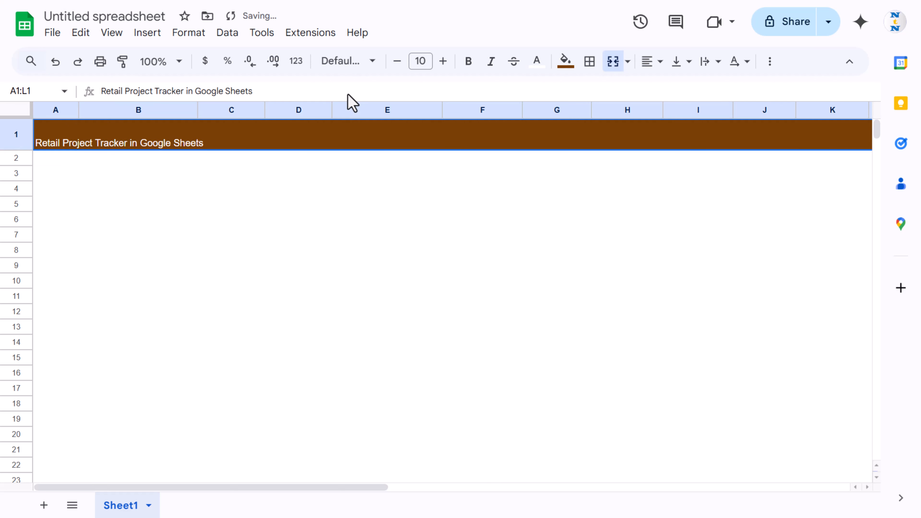
Step: Center the title horizontally and vertically in its merged cell
{"action": "left_click", "coordinate": [657, 62]}
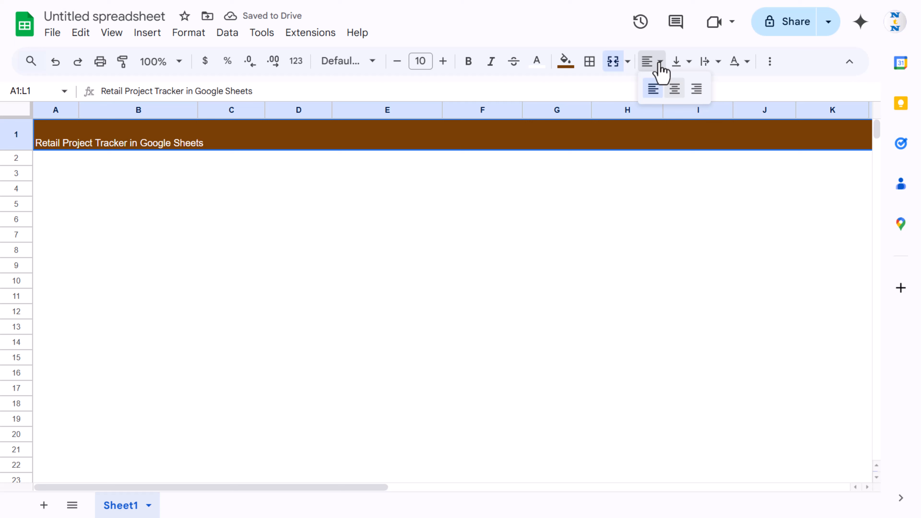
{"action": "left_click", "coordinate": [675, 89]}
{"action": "left_click", "coordinate": [684, 61]}
{"action": "left_click", "coordinate": [701, 88]}
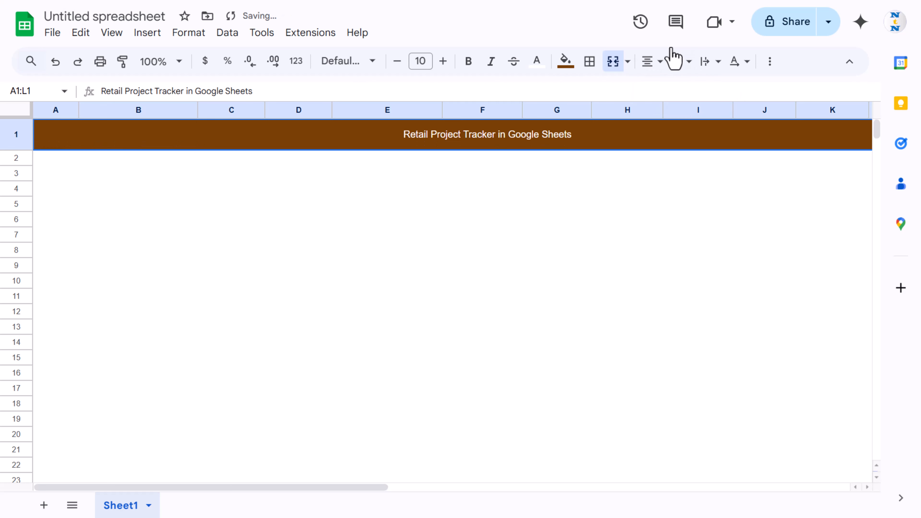
Step: Set the title in the bold rounded Arial font at size 20
{"action": "left_click", "coordinate": [350, 62]}
{"action": "left_click", "coordinate": [395, 211]}
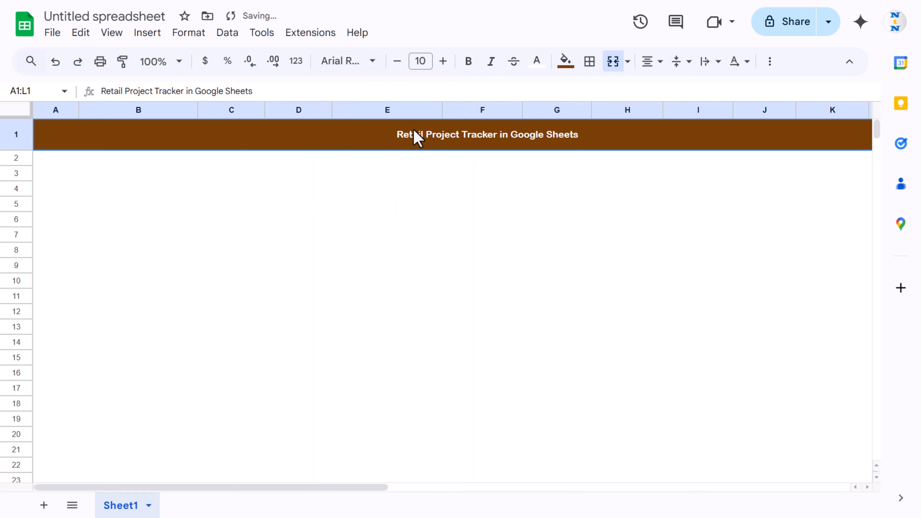
{"action": "left_click", "coordinate": [443, 61]}
{"action": "left_click", "coordinate": [443, 61]}
{"action": "left_click", "coordinate": [443, 61]}
{"action": "left_click", "coordinate": [443, 61]}
{"action": "left_click", "coordinate": [442, 61]}
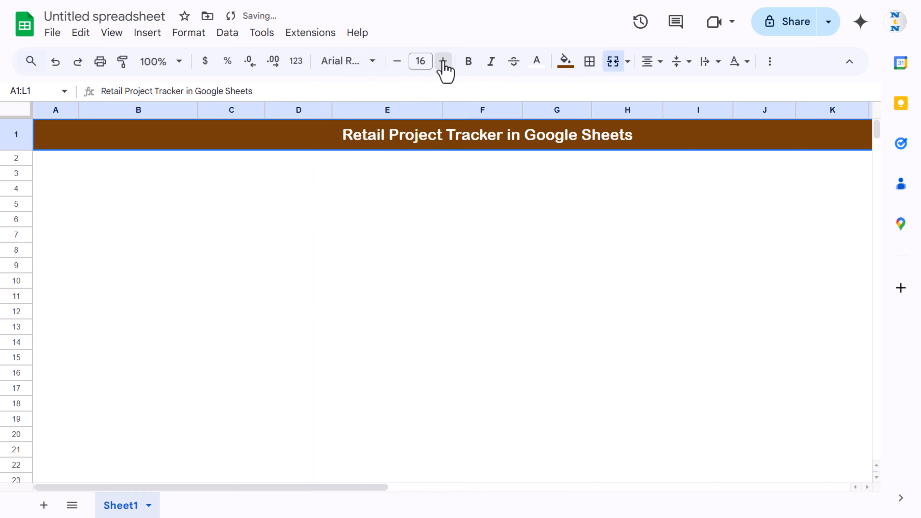
{"action": "left_click", "coordinate": [443, 61]}
{"action": "left_click", "coordinate": [443, 61]}
{"action": "left_click", "coordinate": [443, 61]}
{"action": "left_click", "coordinate": [442, 61]}
{"action": "left_click", "coordinate": [443, 61]}
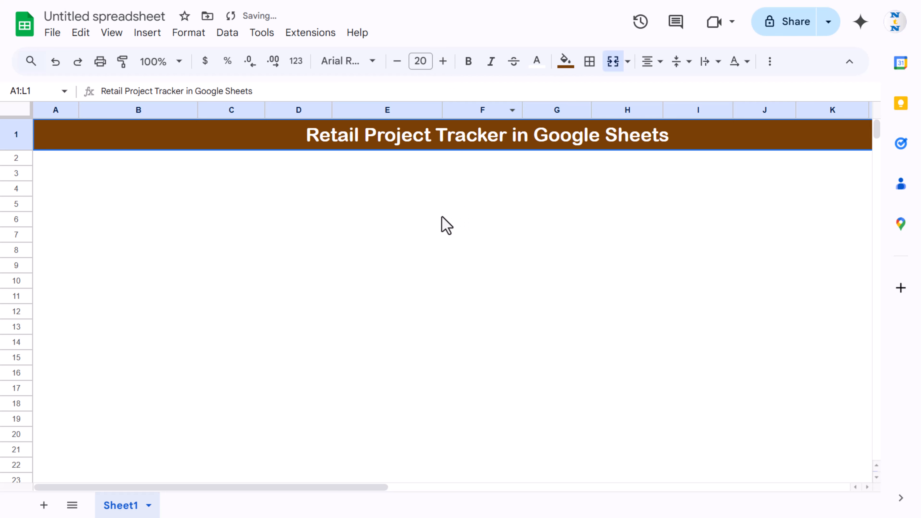
Step: Make row 1 slightly taller and shrink row 2 to a thin spacer below the title
{"action": "left_click", "coordinate": [360, 205]}
{"action": "left_click_drag", "start_coordinate": [13, 150], "coordinate": [13, 153]}
{"action": "left_click", "coordinate": [127, 178]}
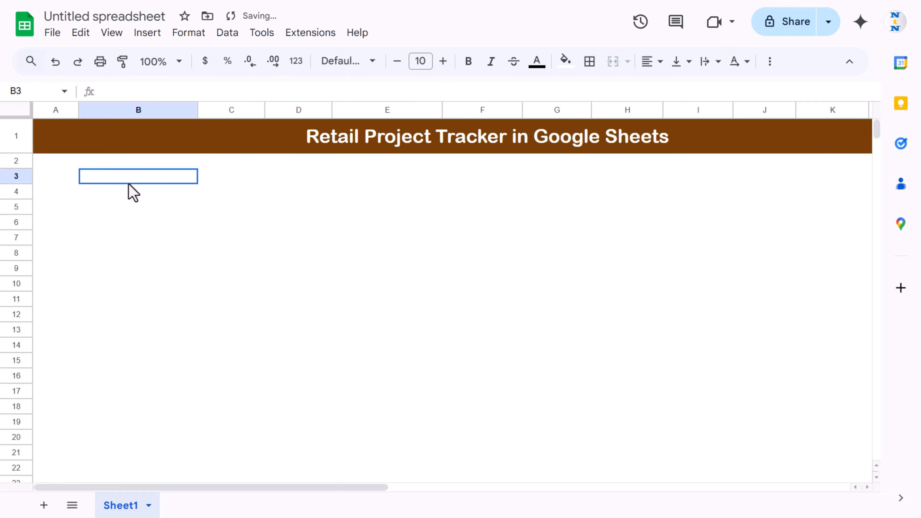
{"action": "left_click", "coordinate": [60, 180]}
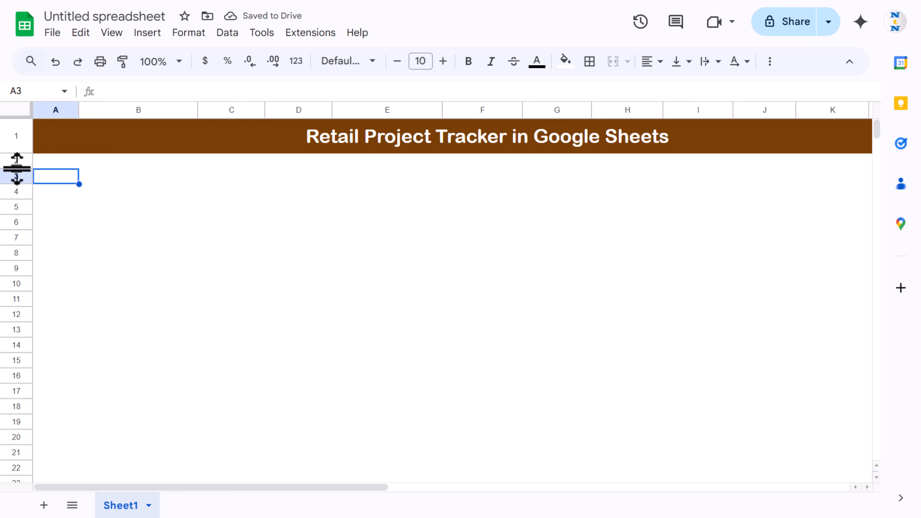
{"action": "left_click_drag", "start_coordinate": [14, 168], "coordinate": [13, 159]}
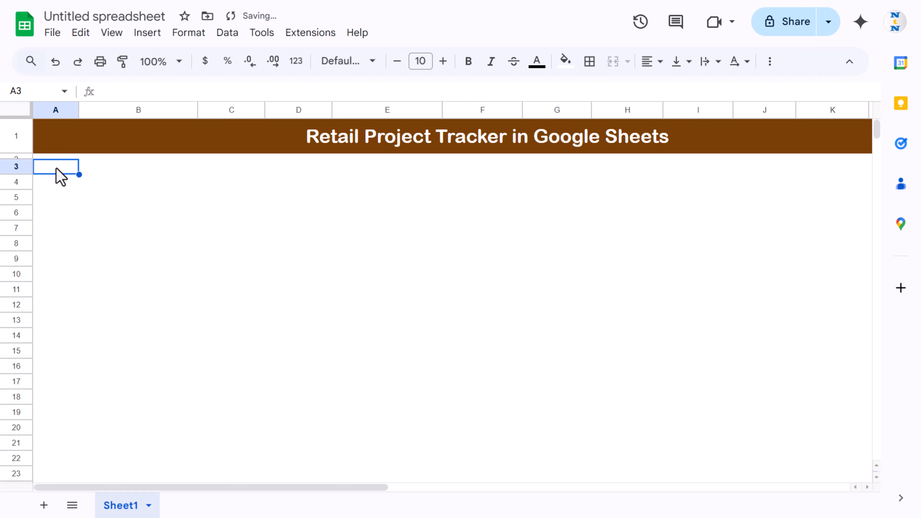
Step: Merge cells A3:B4 into a single block below the title
{"action": "left_click_drag", "start_coordinate": [76, 175], "coordinate": [151, 194]}
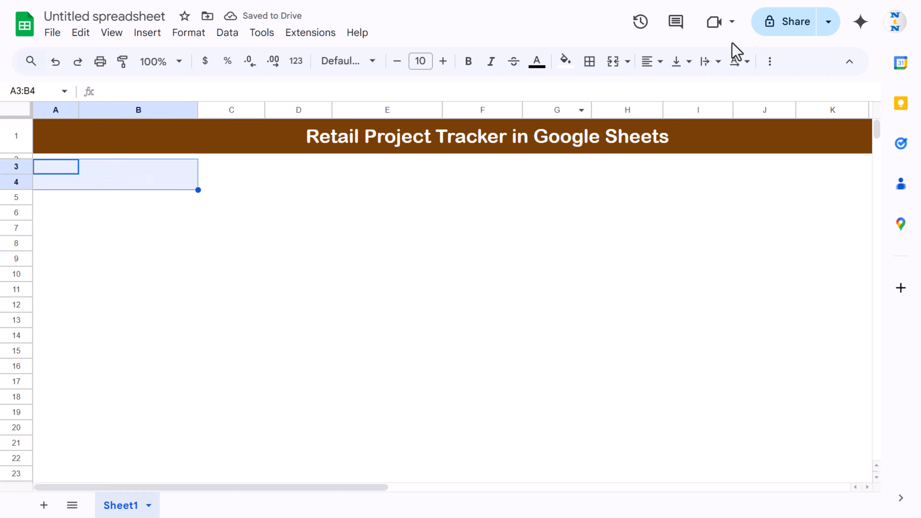
{"action": "left_click", "coordinate": [613, 62]}
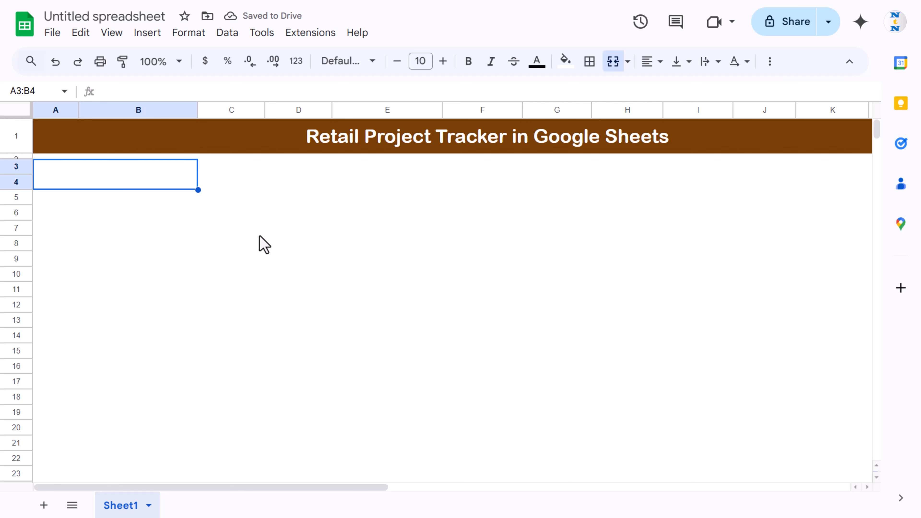
Step: Label the merged A3:B4 block "Total Projects" and merge A5:B11 into a single value block beneath it
{"action": "type", "text": "Total Projects"}
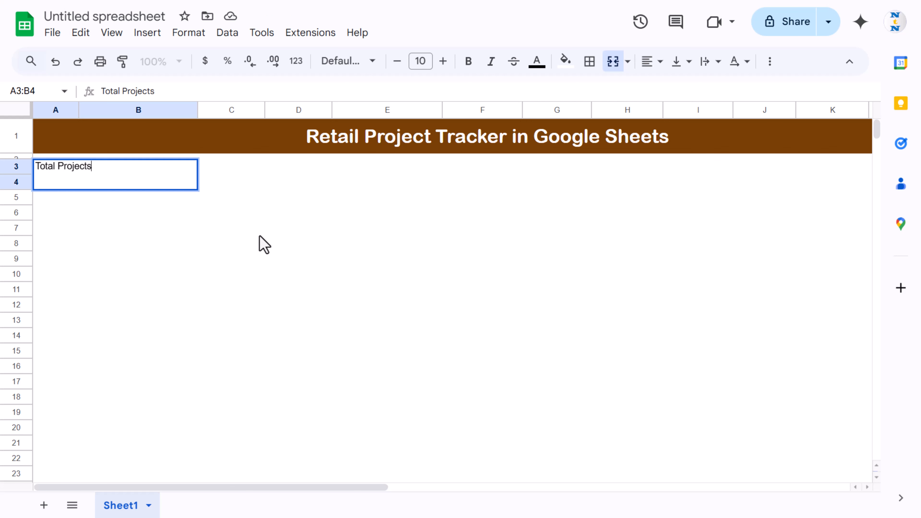
{"action": "key", "text": "Return"}
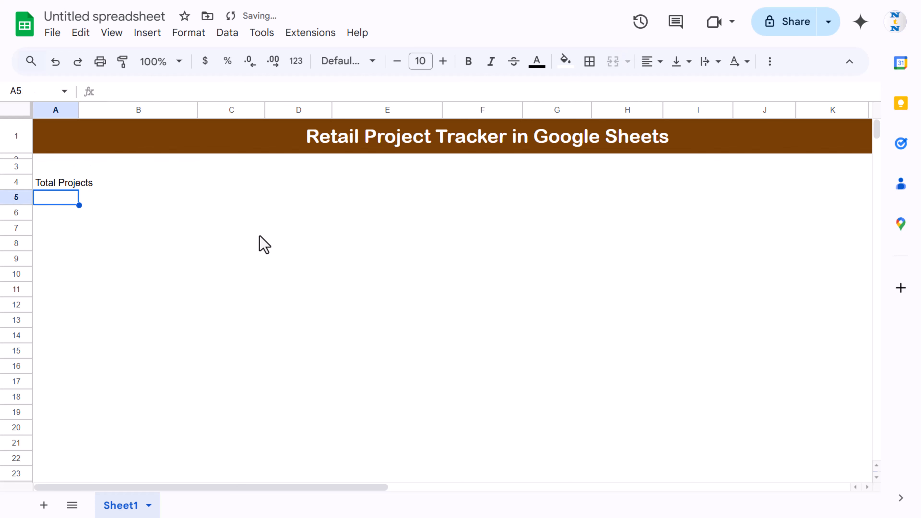
{"action": "key", "text": "shift+Right"}
{"action": "key", "text": "shift+Down"}
{"action": "key", "text": "shift+Down"}
{"action": "key", "text": "shift+Down"}
{"action": "key", "text": "shift+Down"}
{"action": "key", "text": "shift+Down"}
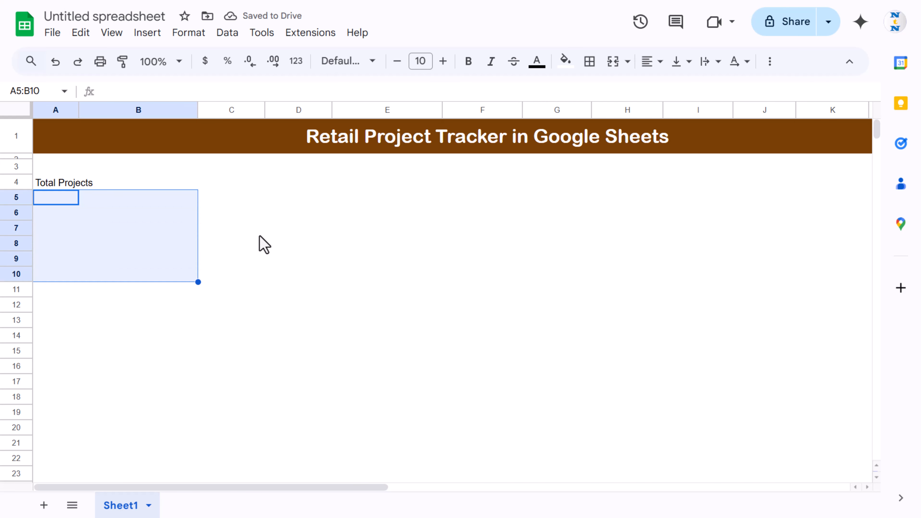
{"action": "key", "text": "shift+Down"}
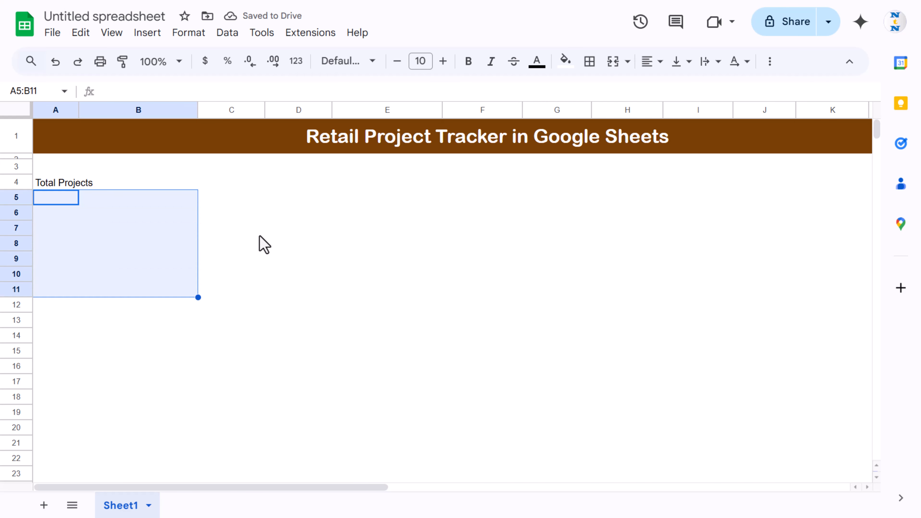
{"action": "left_click", "coordinate": [612, 63]}
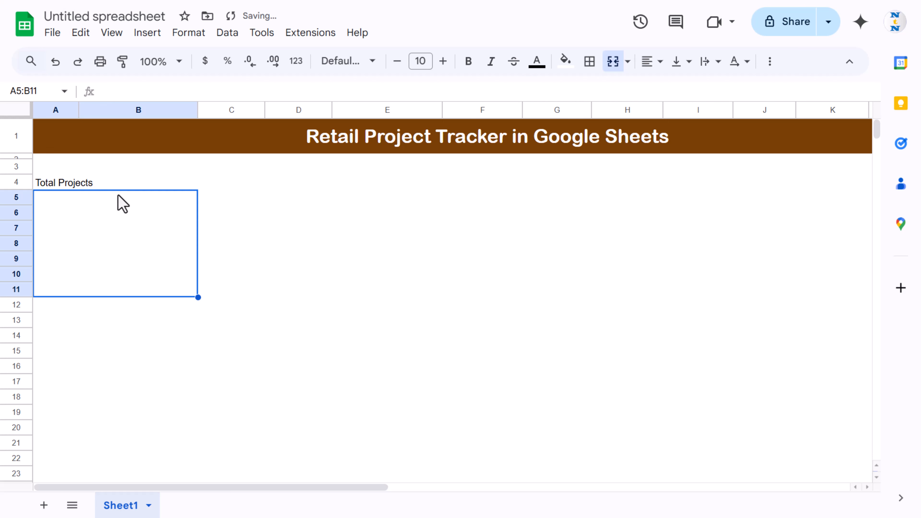
Step: Fill the Total Projects header dark green and the value block A5:B11 light green
{"action": "left_click", "coordinate": [117, 184]}
{"action": "left_click", "coordinate": [564, 62]}
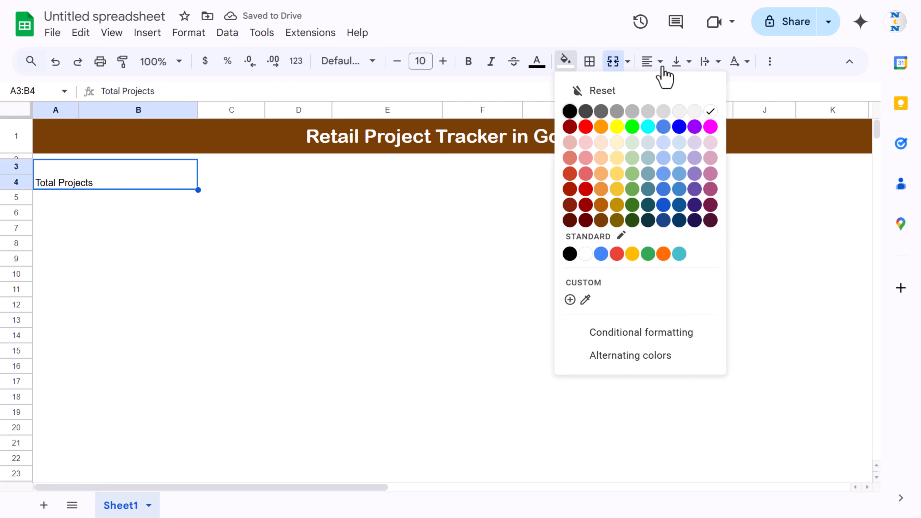
{"action": "left_click", "coordinate": [633, 206]}
{"action": "left_click", "coordinate": [123, 217]}
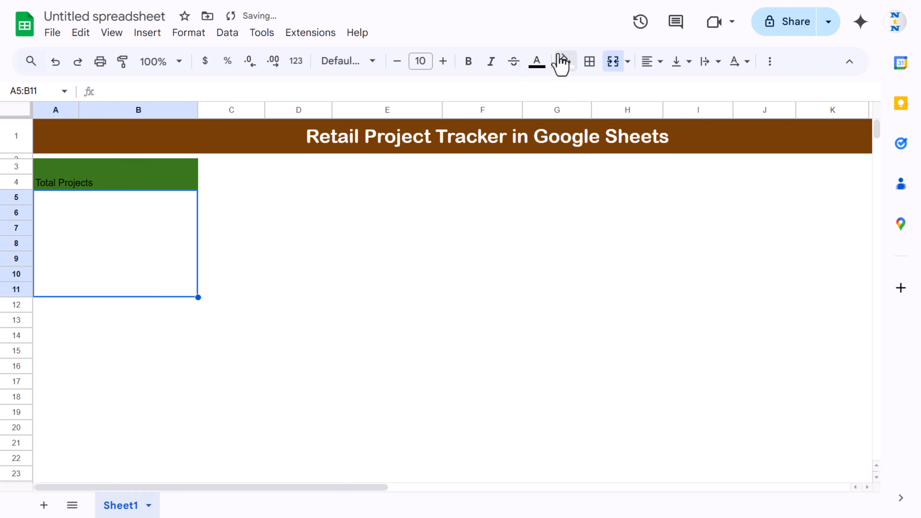
{"action": "left_click", "coordinate": [564, 62]}
{"action": "left_click", "coordinate": [634, 159]}
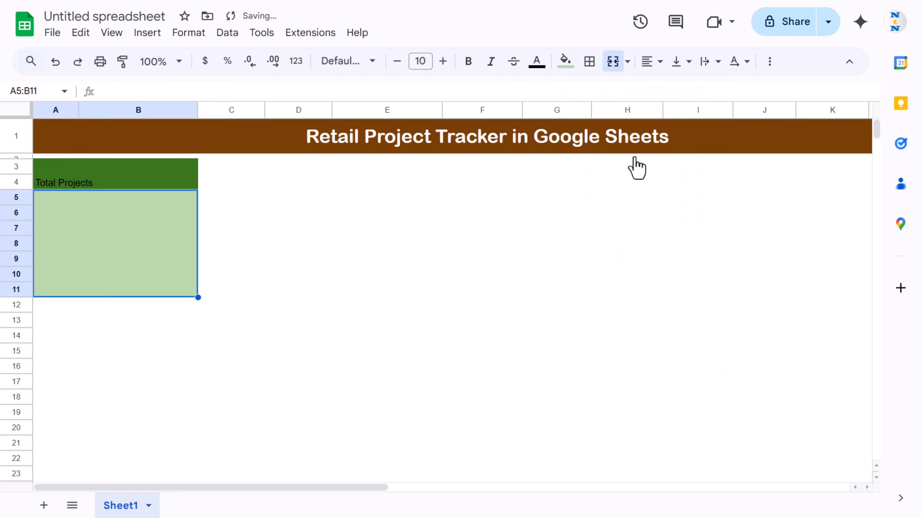
Step: Center the Total Projects header text horizontally and vertically
{"action": "left_click", "coordinate": [125, 185]}
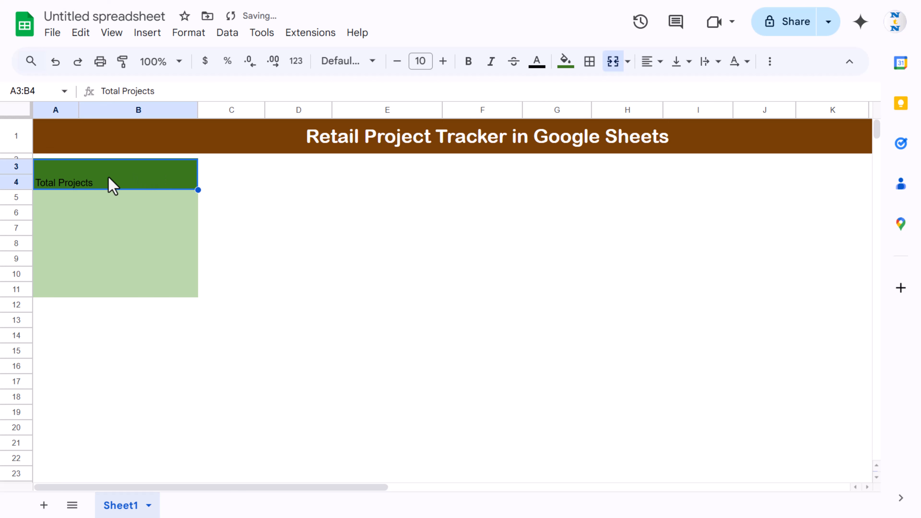
{"action": "left_click", "coordinate": [661, 65]}
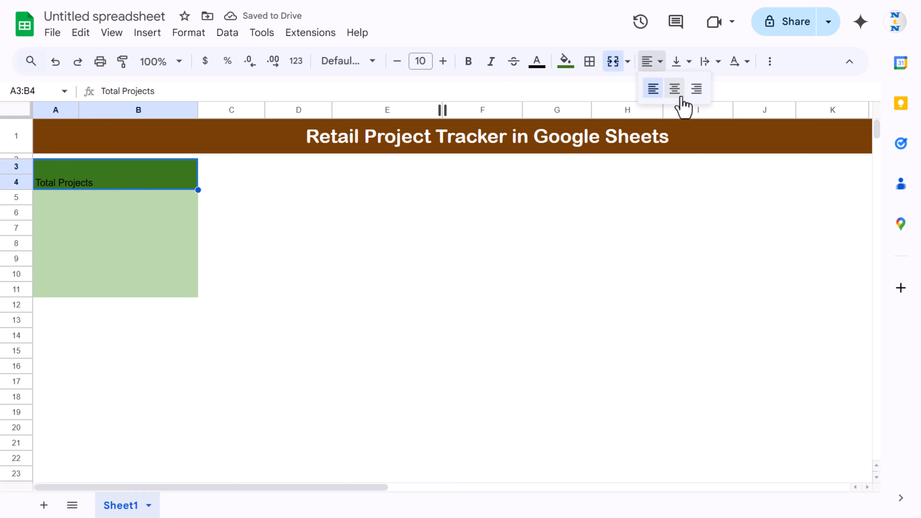
{"action": "left_click", "coordinate": [675, 90]}
{"action": "left_click", "coordinate": [678, 61]}
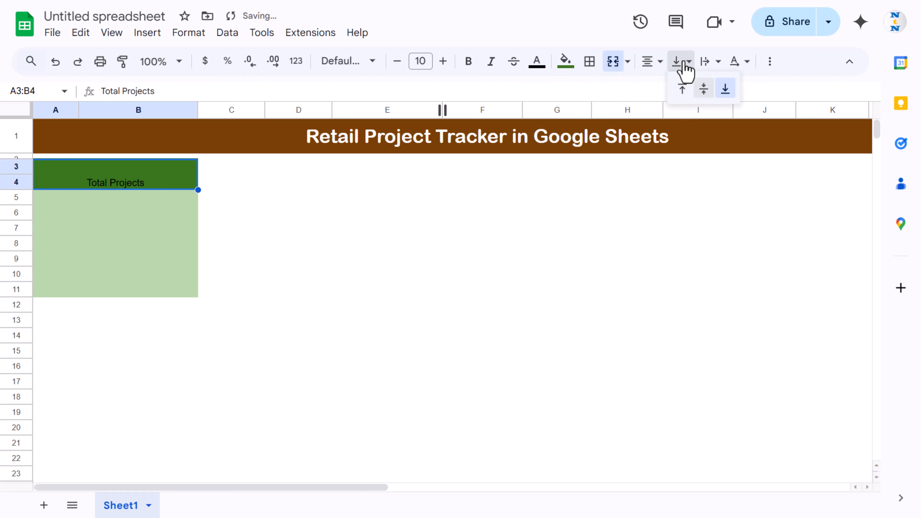
{"action": "left_click", "coordinate": [703, 89]}
Step: Format the Total Projects header text in white Arial Rounded at size 14
{"action": "left_click", "coordinate": [358, 63]}
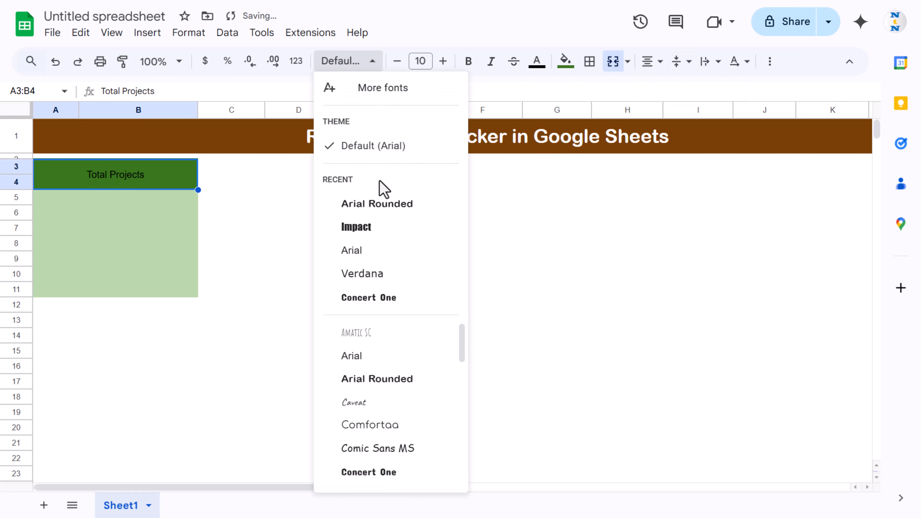
{"action": "left_click", "coordinate": [377, 204]}
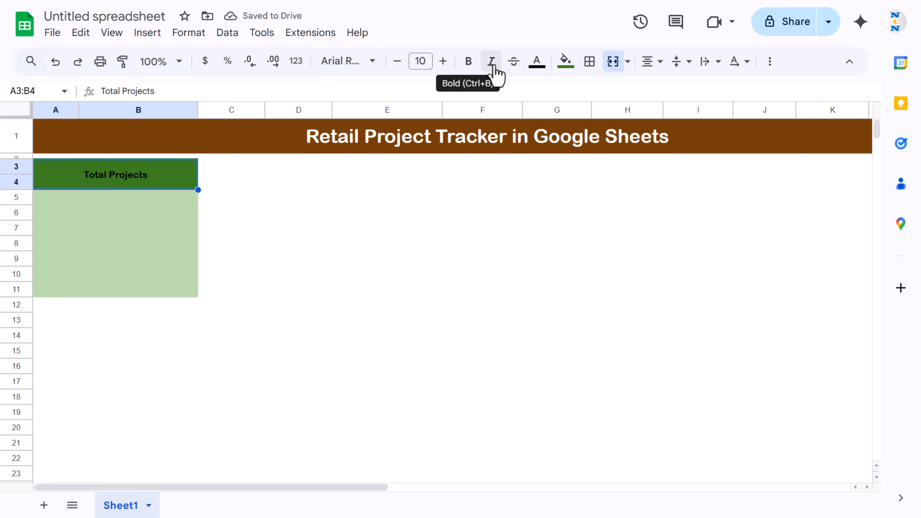
{"action": "left_click", "coordinate": [537, 63]}
{"action": "left_click", "coordinate": [682, 111]}
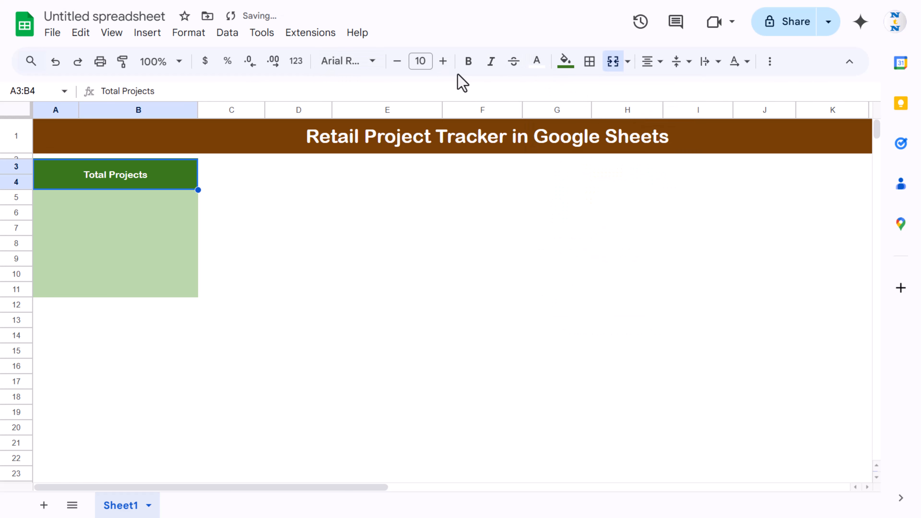
{"action": "left_click", "coordinate": [443, 61]}
{"action": "left_click", "coordinate": [443, 61]}
{"action": "left_click", "coordinate": [443, 62]}
{"action": "left_click", "coordinate": [442, 62]}
Step: Enter the placeholder value 2 in the A5:B11 block and center it horizontally and vertically
{"action": "left_click", "coordinate": [192, 238]}
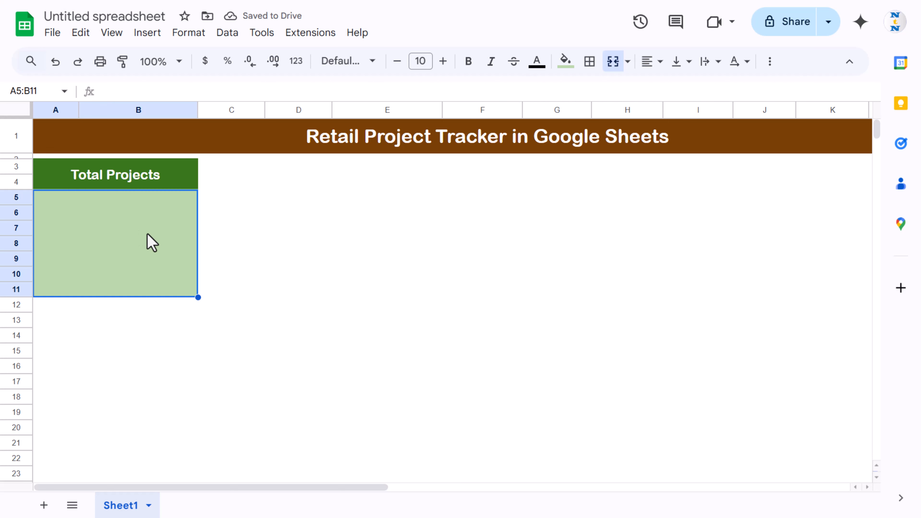
{"action": "type", "text": "2"}
{"action": "key", "text": "Up"}
{"action": "key", "text": "Down"}
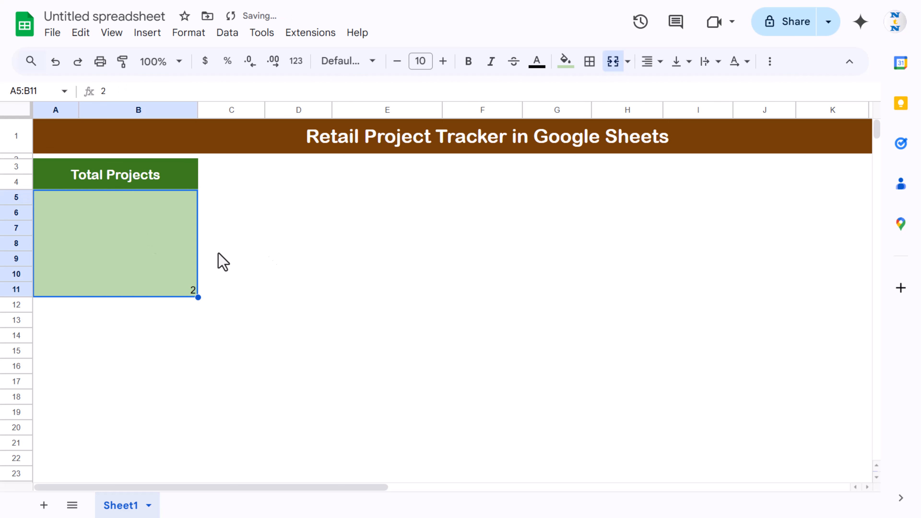
{"action": "left_click", "coordinate": [651, 62]}
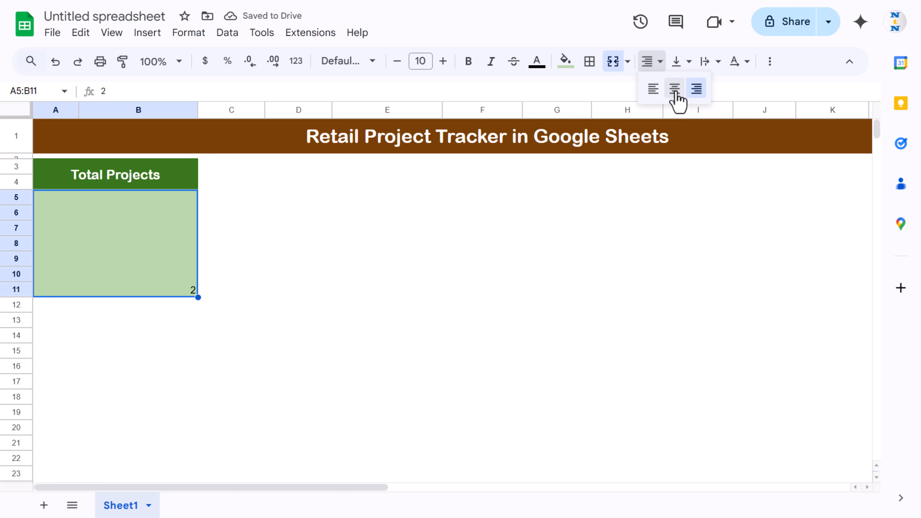
{"action": "left_click", "coordinate": [675, 90]}
{"action": "left_click", "coordinate": [678, 61]}
{"action": "left_click", "coordinate": [704, 89]}
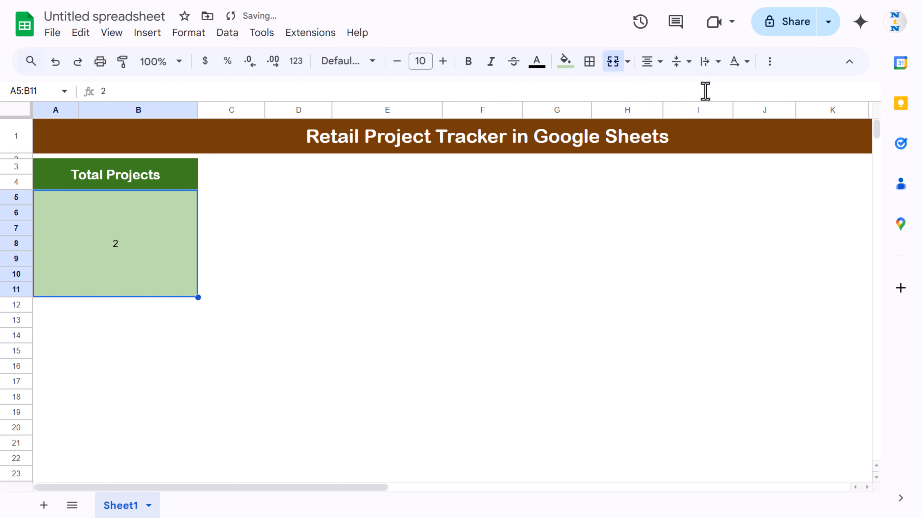
Step: Set the placeholder number in the value block to the Impact font at size 70
{"action": "left_click", "coordinate": [346, 61]}
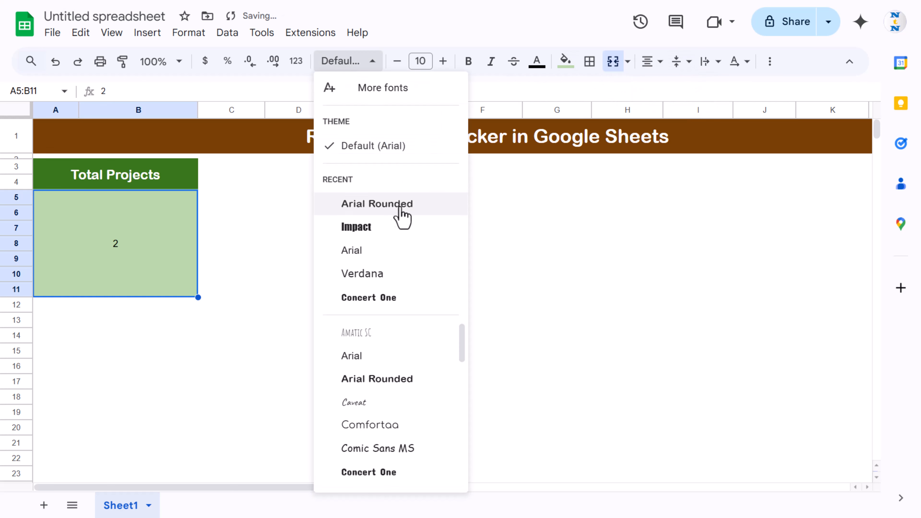
{"action": "left_click", "coordinate": [366, 233]}
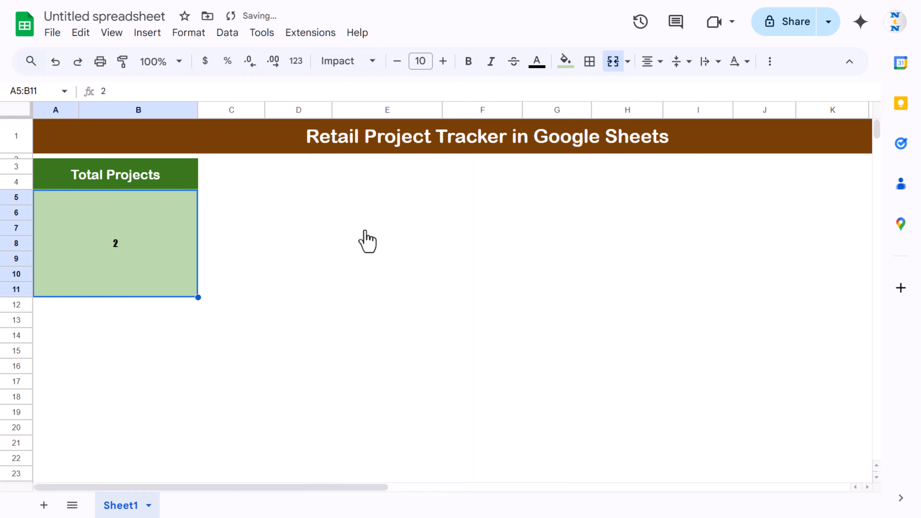
{"action": "left_click", "coordinate": [422, 62]}
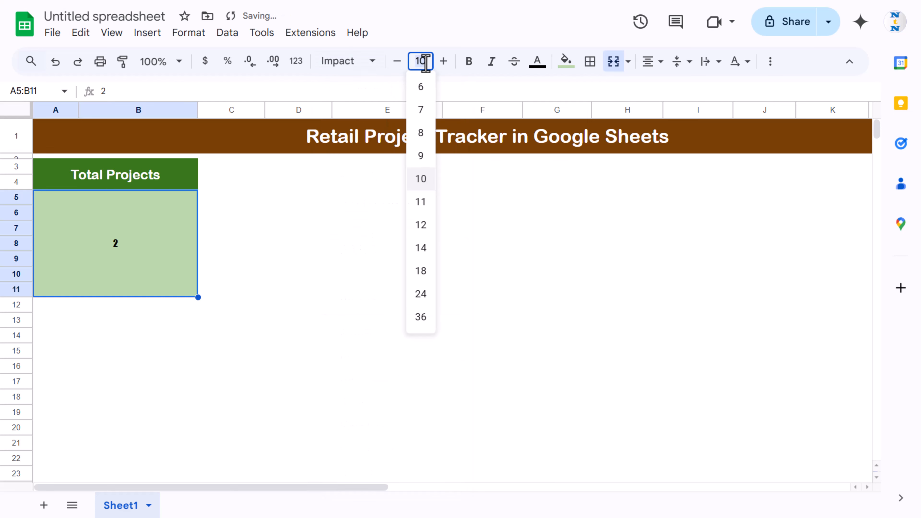
{"action": "type", "text": "70"}
{"action": "key", "text": "Return"}
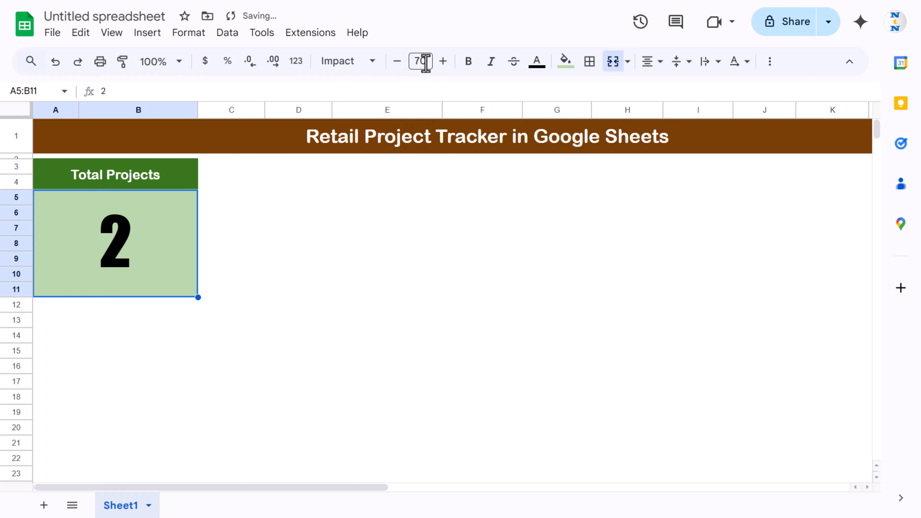
Step: Color the large number in the A5:B11 block dark green to match the header fill
{"action": "left_click", "coordinate": [251, 312]}
{"action": "left_click", "coordinate": [170, 253]}
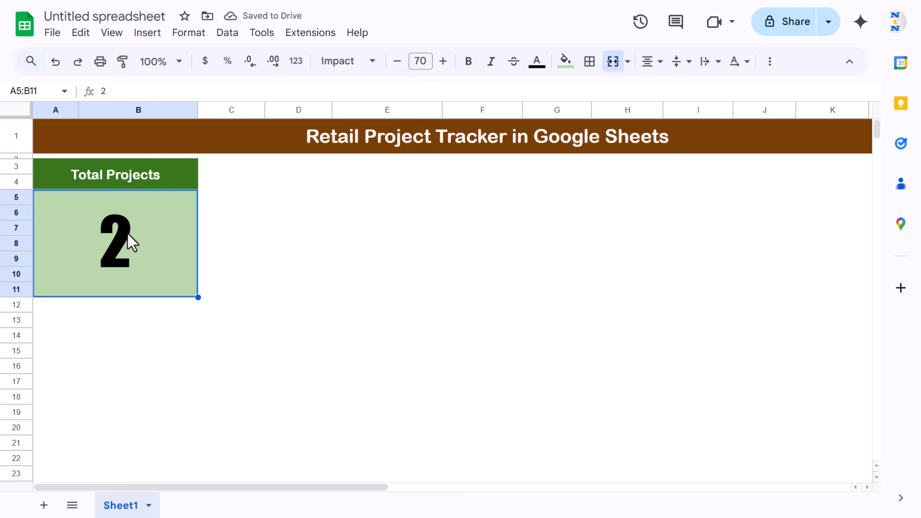
{"action": "left_click", "coordinate": [536, 62]}
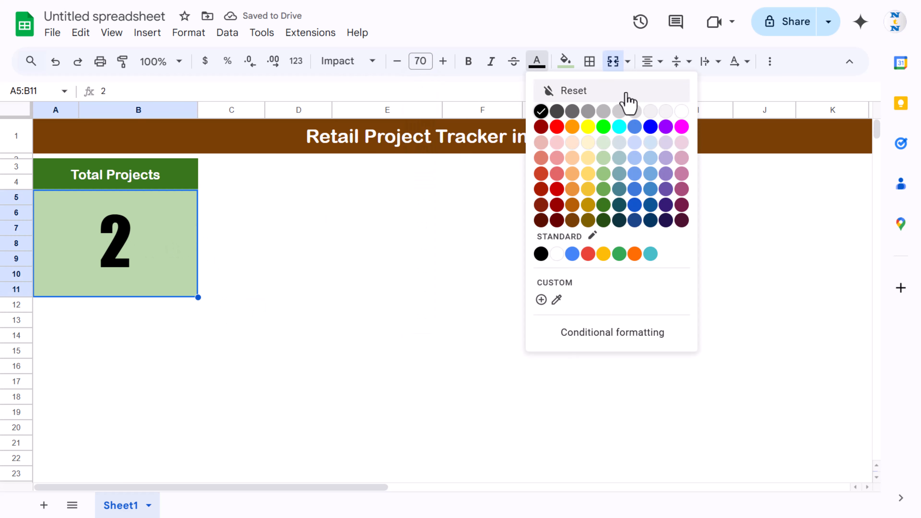
{"action": "left_click", "coordinate": [604, 205]}
{"action": "left_click", "coordinate": [357, 244]}
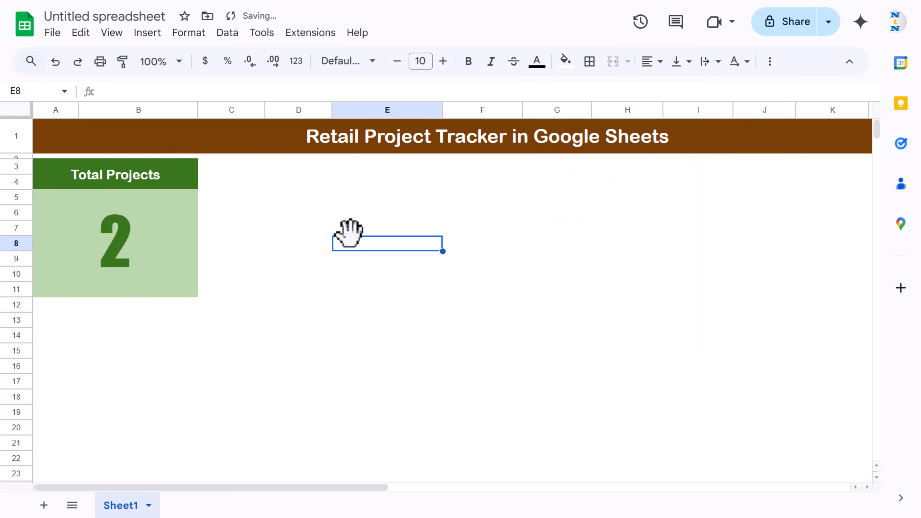
Step: Clear the placeholder from the value block and apply white borders to the Total Projects card A3:B11
{"action": "left_click", "coordinate": [140, 264]}
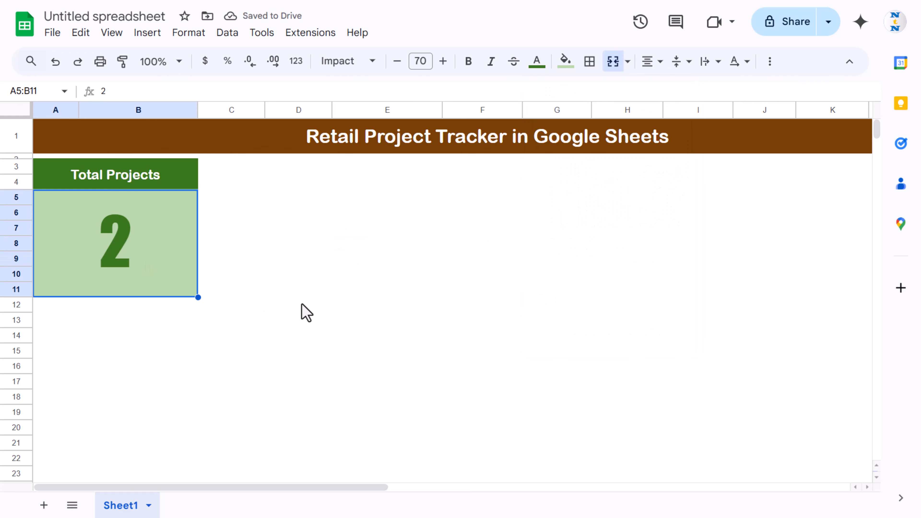
{"action": "key", "text": "Delete"}
{"action": "scroll", "coordinate": [323, 300], "scroll_direction": "down", "scroll_amount": 5}
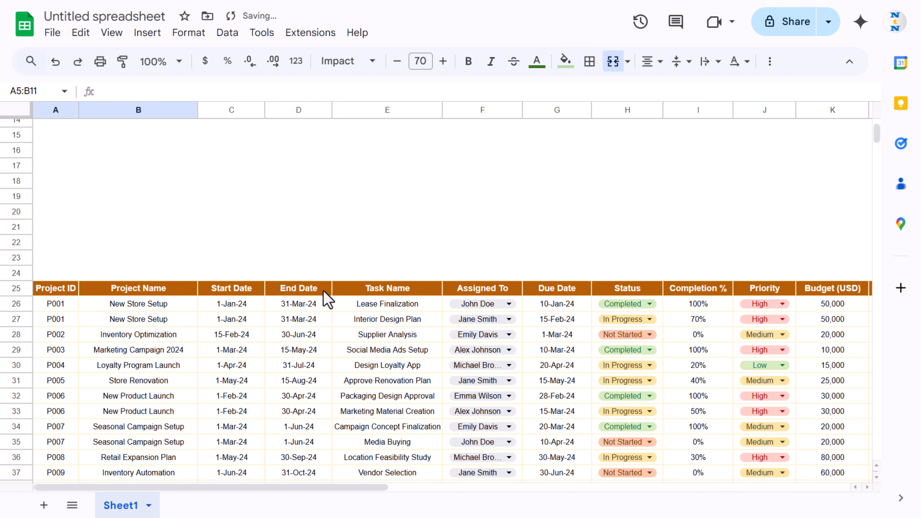
{"action": "scroll", "coordinate": [323, 299], "scroll_direction": "up", "scroll_amount": 5}
{"action": "left_click_drag", "start_coordinate": [127, 177], "coordinate": [127, 262]}
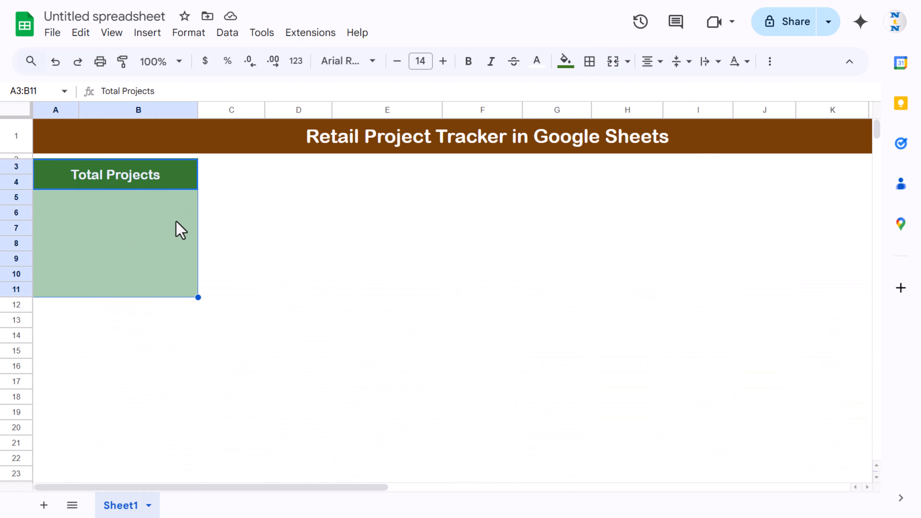
{"action": "left_click", "coordinate": [231, 258]}
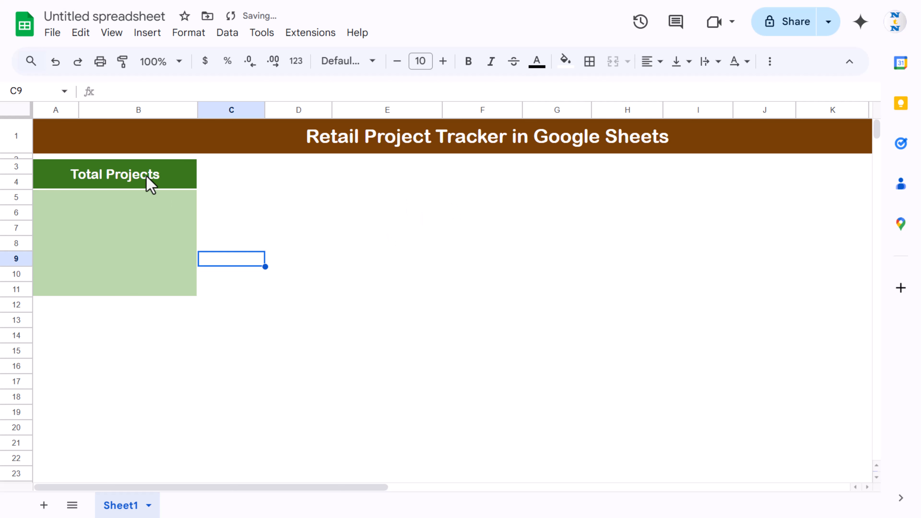
Step: Copy the Total Projects card A3:B11 and paste the duplicate starting at C3
{"action": "left_click_drag", "start_coordinate": [150, 182], "coordinate": [148, 245]}
{"action": "key", "text": "ctrl+c"}
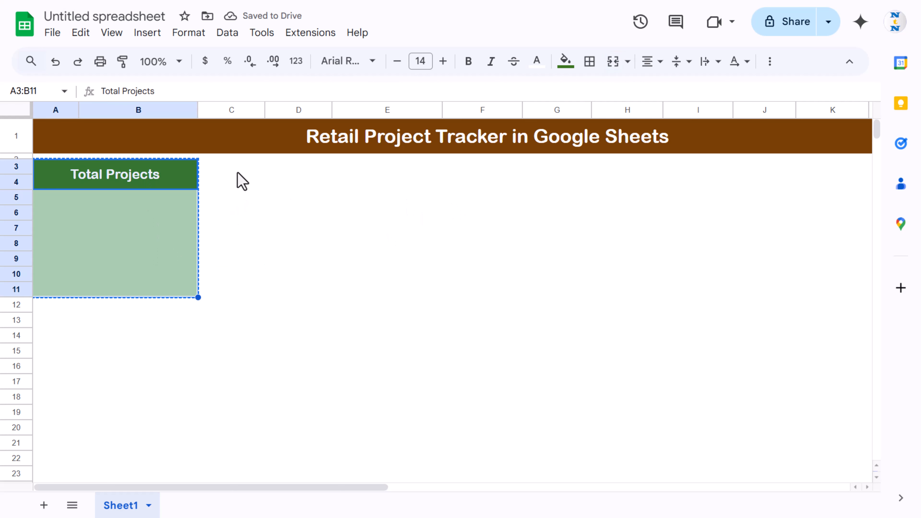
{"action": "left_click", "coordinate": [240, 169]}
{"action": "key", "text": "ctrl+v"}
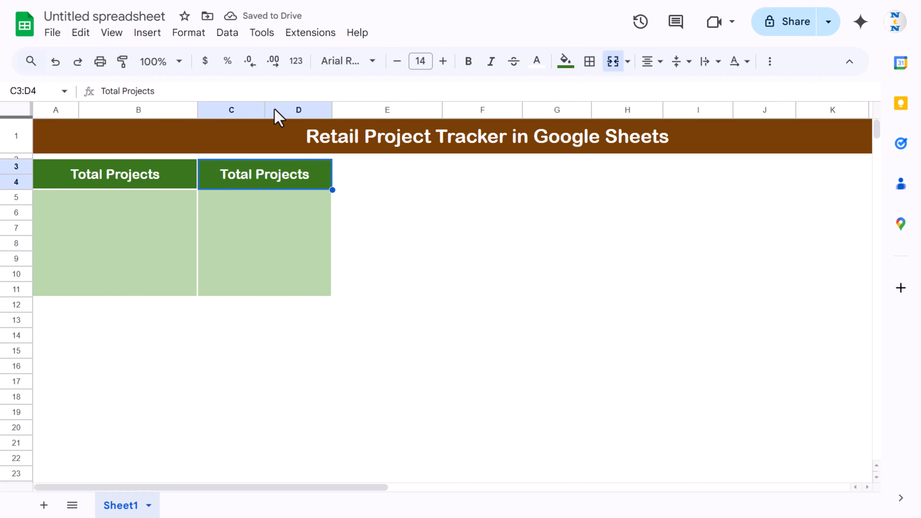
Step: Widen columns C and D so the second card is about as wide as the first
{"action": "left_click_drag", "start_coordinate": [265, 109], "coordinate": [278, 109]}
{"action": "left_click_drag", "start_coordinate": [345, 109], "coordinate": [358, 109]}
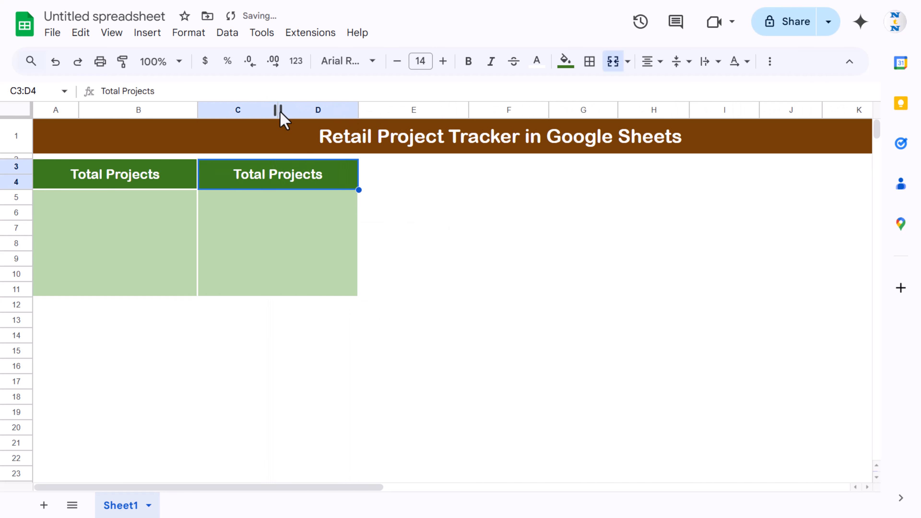
{"action": "left_click_drag", "start_coordinate": [278, 109], "coordinate": [286, 108]}
{"action": "left_click", "coordinate": [437, 259]}
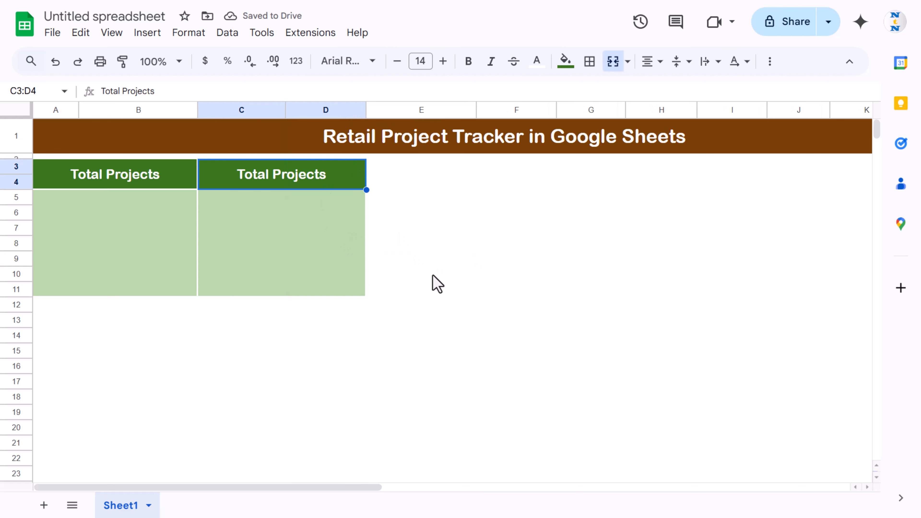
Step: Change the second card's header text to "Total Task Completed"
{"action": "type", "text": "Total Task Completed"}
{"action": "key", "text": "Return"}
{"action": "key", "text": "Up"}
{"action": "key", "text": "Down"}
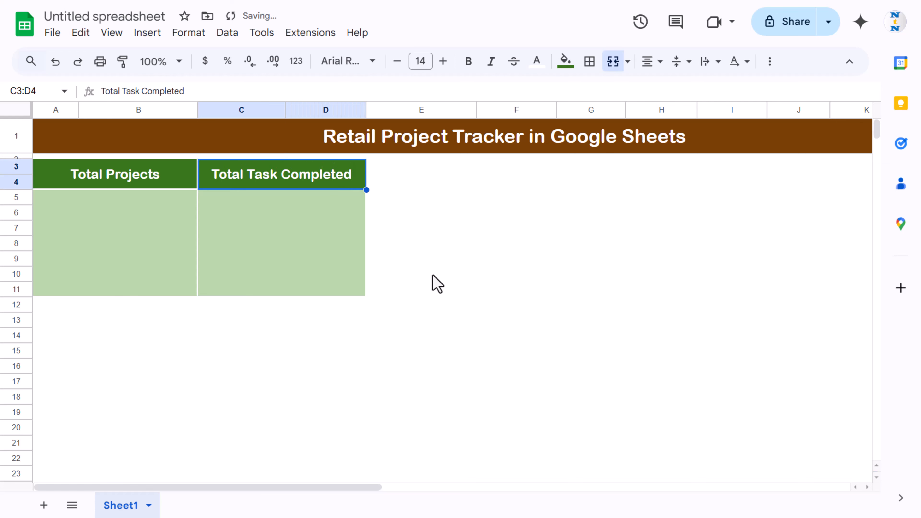
{"action": "left_click", "coordinate": [250, 221]}
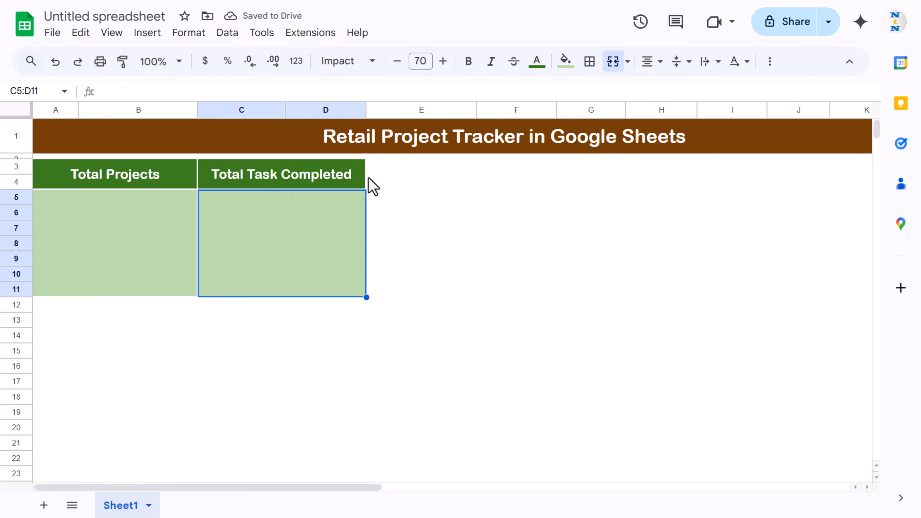
Step: Recolor the Total Task Completed card with a dark yellow header and a light yellow value block
{"action": "left_click", "coordinate": [321, 177]}
{"action": "left_click", "coordinate": [566, 61]}
{"action": "left_click", "coordinate": [622, 214]}
{"action": "left_click", "coordinate": [281, 236]}
{"action": "left_click", "coordinate": [566, 60]}
{"action": "left_click", "coordinate": [621, 166]}
Step: Count the unique project names in the Total Projects value block with =COUNTA(UNIQUE(B26:B1000))
{"action": "left_click", "coordinate": [116, 240]}
{"action": "type", "text": "=COUNTA("}
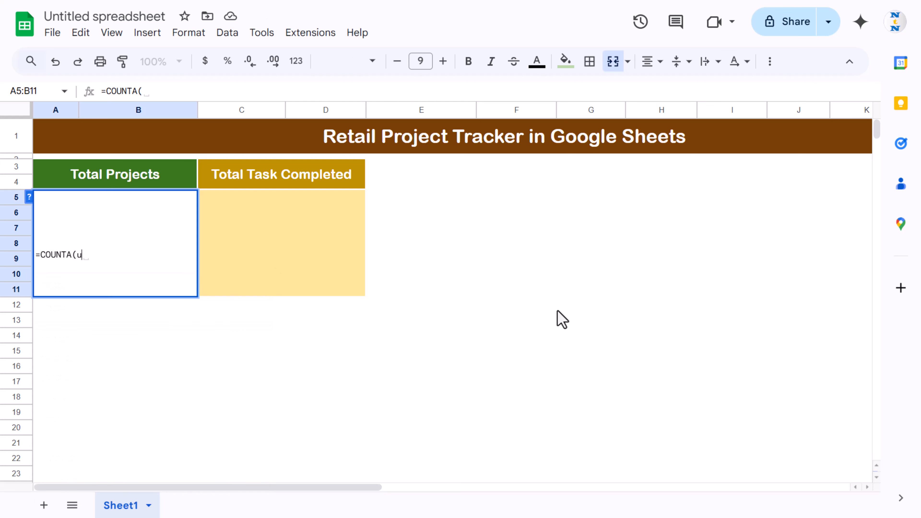
{"action": "type", "text": "uni"}
{"action": "key", "text": "Tab"}
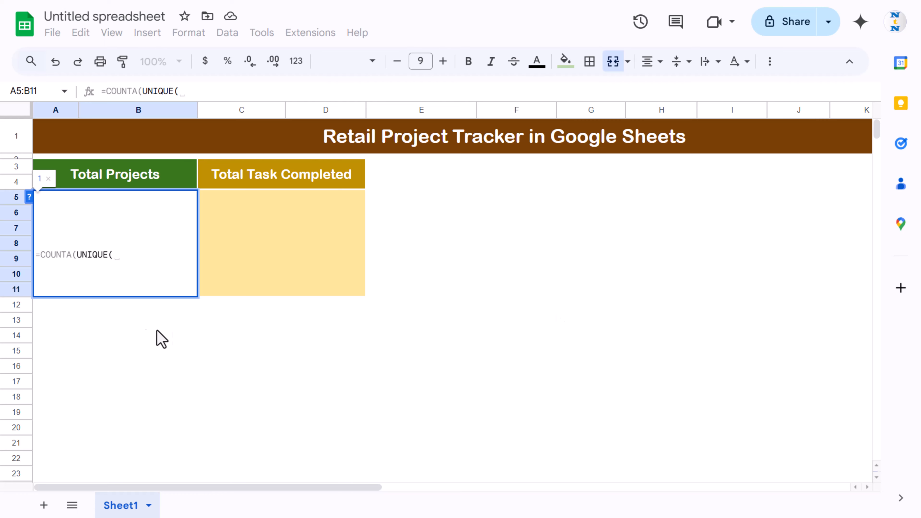
{"action": "left_click", "coordinate": [260, 341]}
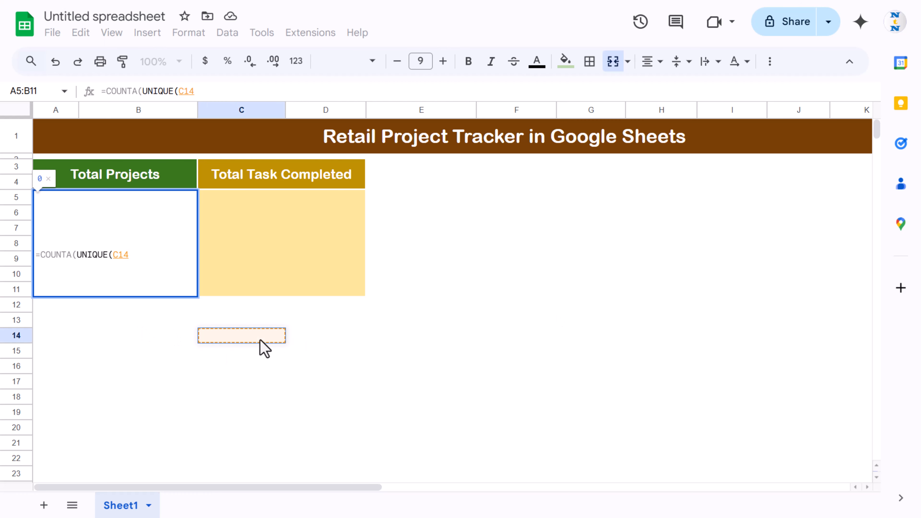
{"action": "scroll", "coordinate": [259, 340], "scroll_direction": "down", "scroll_amount": 5}
{"action": "key", "text": "BackSpace"}
{"action": "key", "text": "BackSpace"}
{"action": "key", "text": "BackSpace"}
{"action": "type", "text": "B24"}
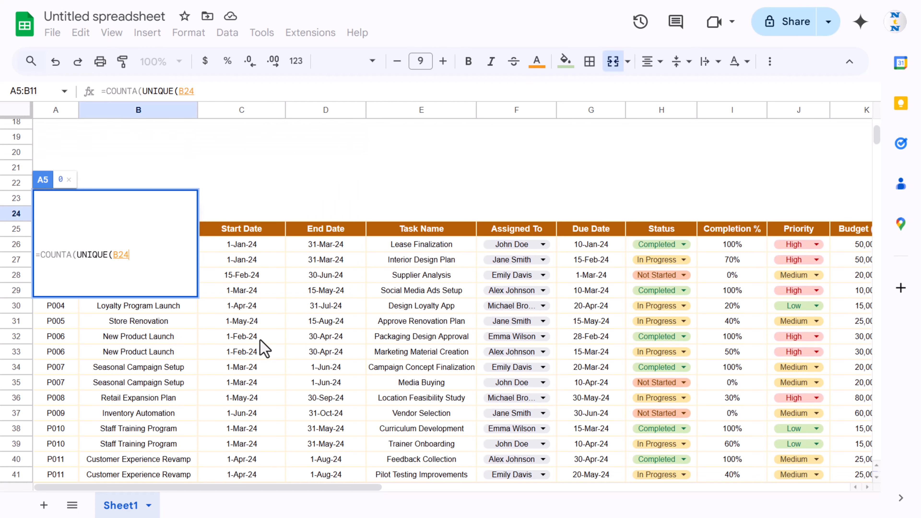
{"action": "key", "text": "Down"}
{"action": "key", "text": "Down"}
{"action": "key", "text": "Right"}
{"action": "key", "text": "Left"}
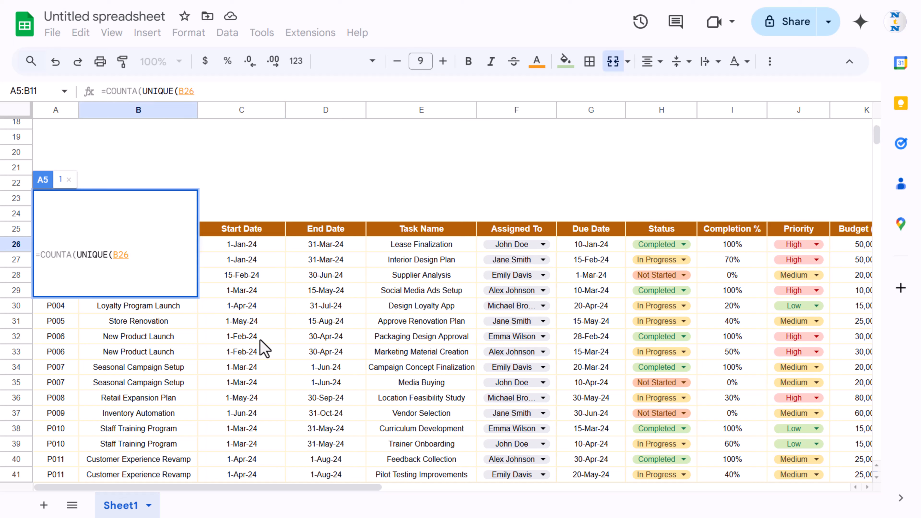
{"action": "key", "text": "Right"}
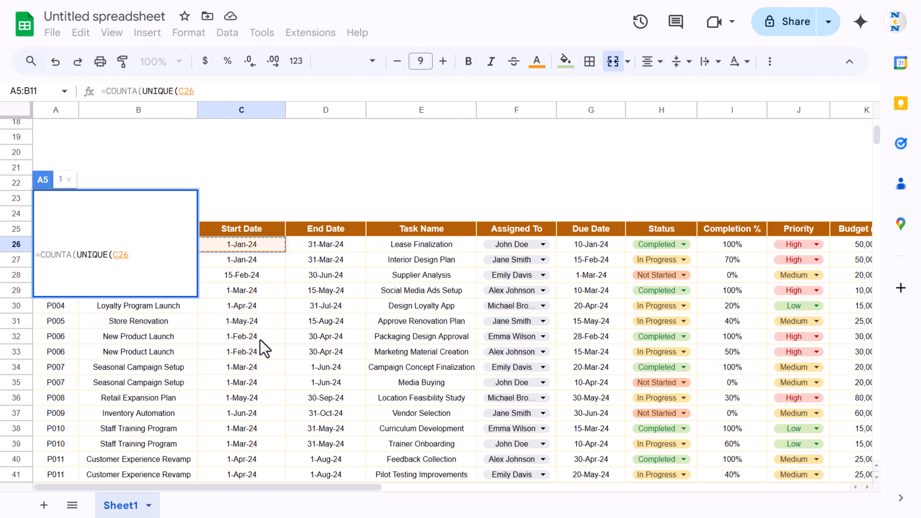
{"action": "key", "text": "Left"}
{"action": "key", "text": "ctrl+shift+Down"}
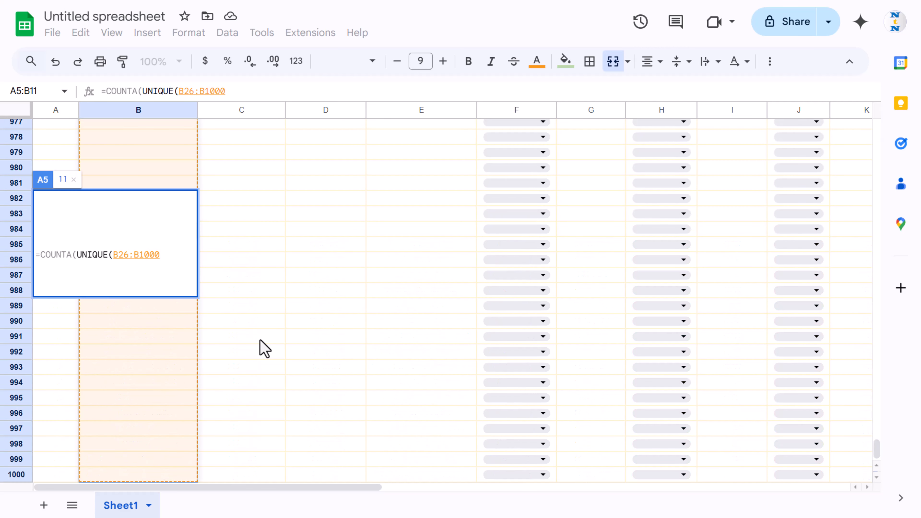
{"action": "type", "text": "))"}
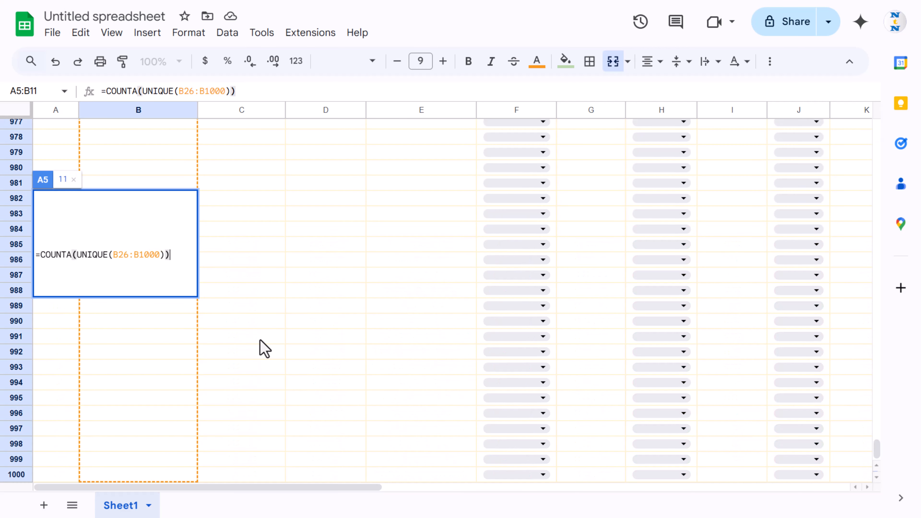
{"action": "key", "text": "Return"}
{"action": "key", "text": "Up"}
{"action": "left_click", "coordinate": [195, 240]}
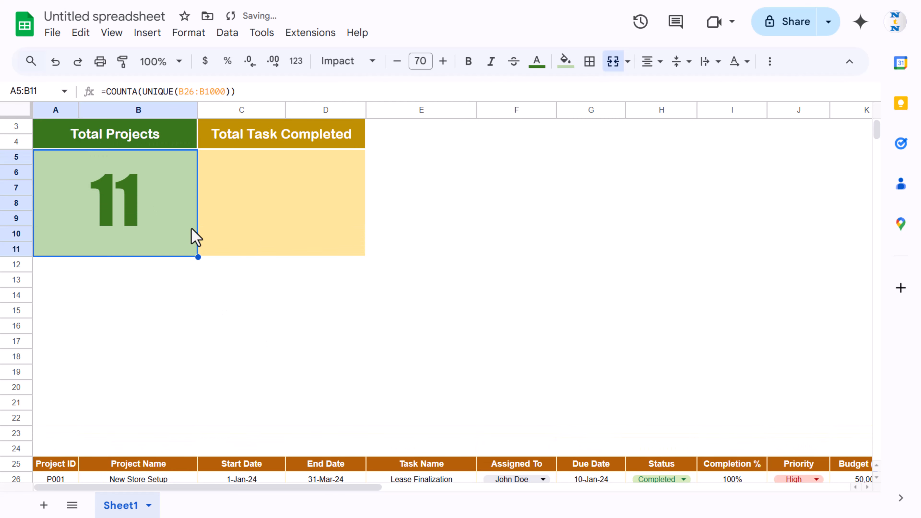
{"action": "scroll", "coordinate": [189, 308], "scroll_direction": "down", "scroll_amount": 5}
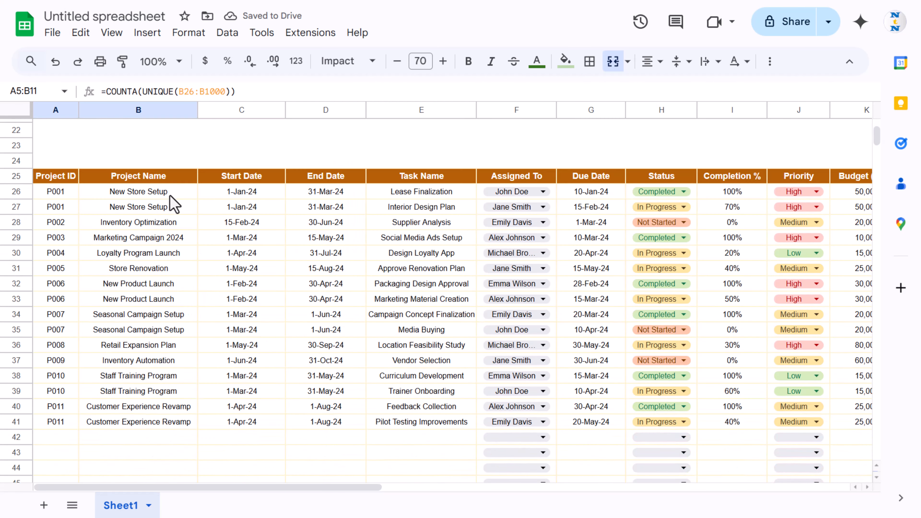
{"action": "left_click_drag", "start_coordinate": [170, 196], "coordinate": [166, 423]}
Step: Enter =COUNTIF(H26:H1000,"Completed") in the value block of the Total Task Completed card
{"action": "scroll", "coordinate": [337, 363], "scroll_direction": "up", "scroll_amount": 8}
{"action": "left_click", "coordinate": [283, 235]}
{"action": "type", "text": "=COUNTIF("}
{"action": "scroll", "coordinate": [435, 298], "scroll_direction": "down", "scroll_amount": 7}
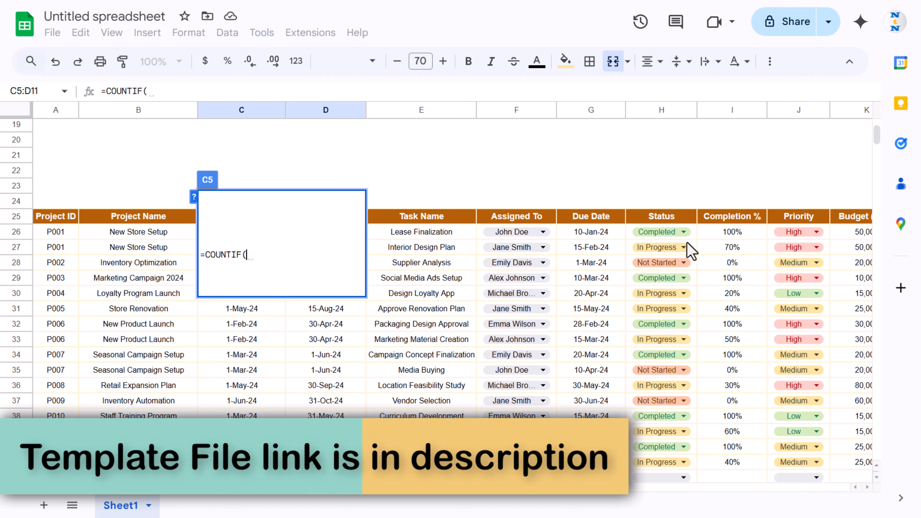
{"action": "left_click", "coordinate": [691, 228]}
{"action": "key", "text": "ctrl+shift+Down"}
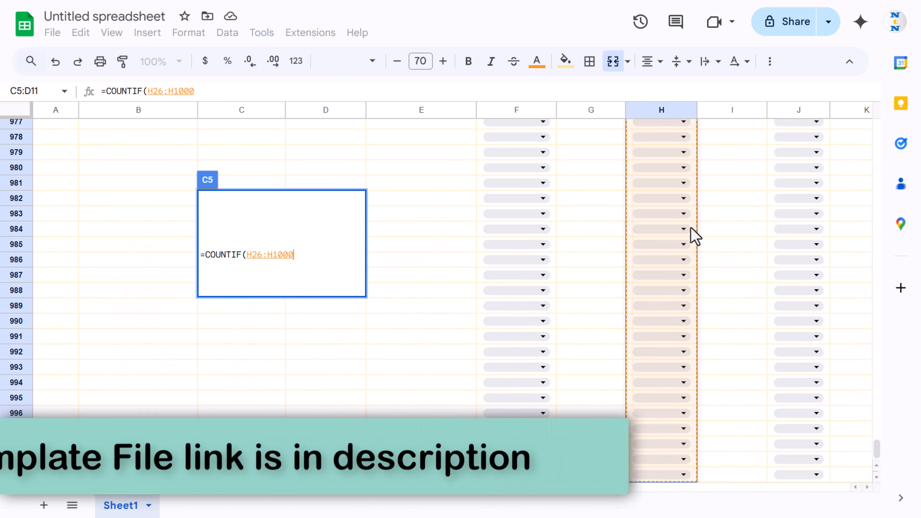
{"action": "type", "text": ",\"Co"}
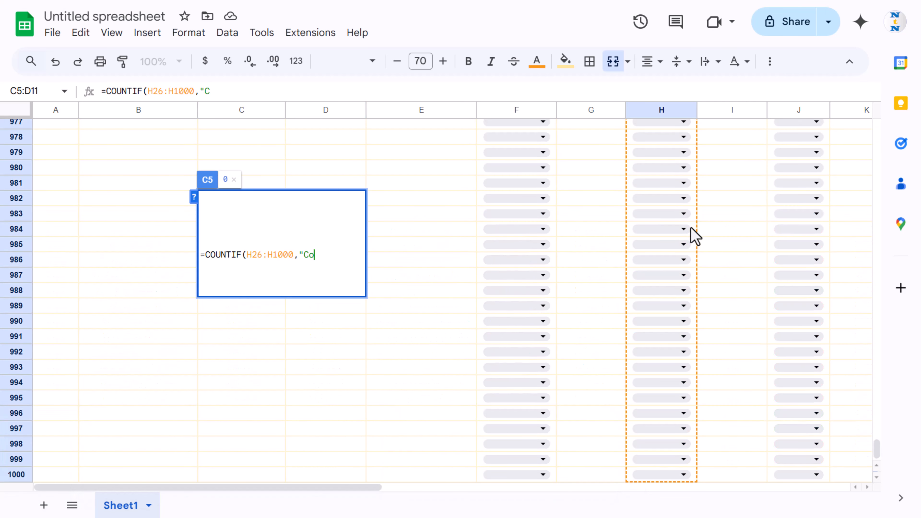
{"action": "type", "text": "leted\")"}
{"action": "key", "text": "Return"}
{"action": "key", "text": "Up"}
{"action": "key", "text": "Up"}
{"action": "key", "text": "Up"}
{"action": "type", "text": "Comp"}
{"action": "key", "text": "Down"}
{"action": "key", "text": "Down"}
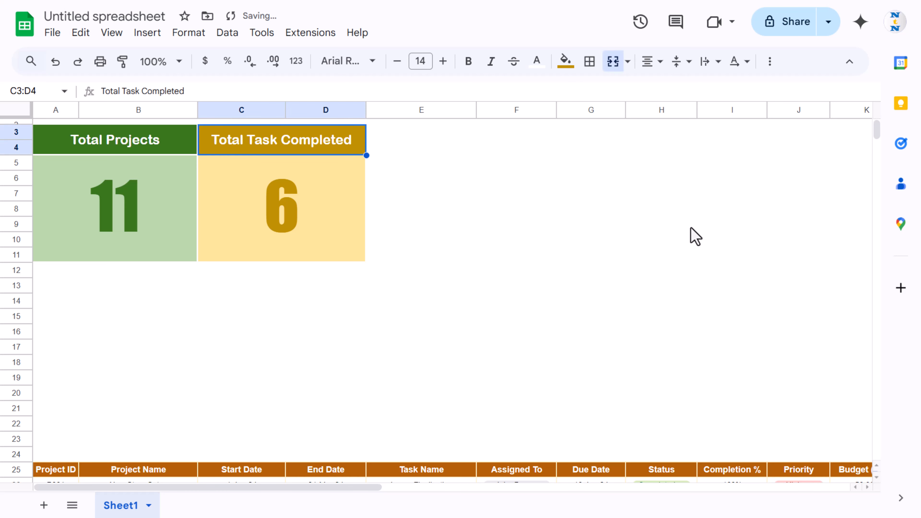
Step: Insert a chart with the empty cell F10 selected and change its type to Doughnut chart
{"action": "key", "text": "Up"}
{"action": "key", "text": "Up"}
{"action": "key", "text": "Up"}
{"action": "key", "text": "Down"}
{"action": "key", "text": "Down"}
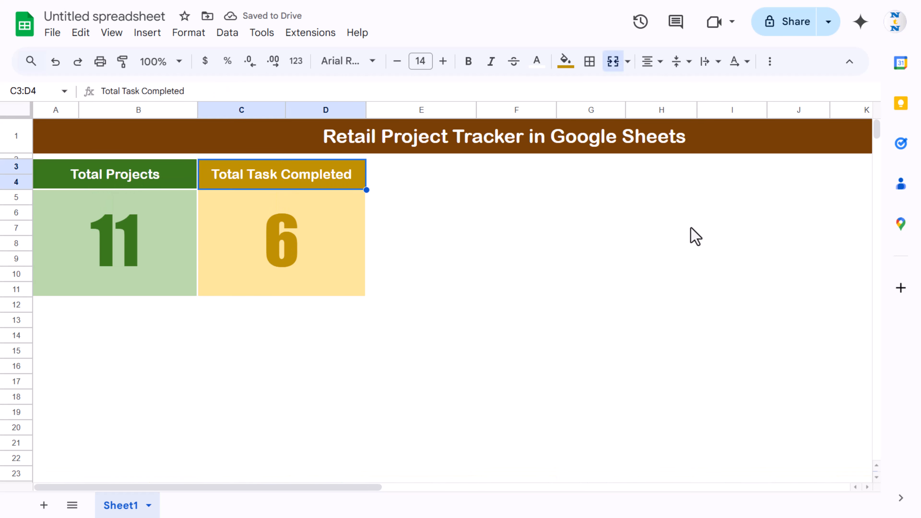
{"action": "left_click", "coordinate": [484, 274]}
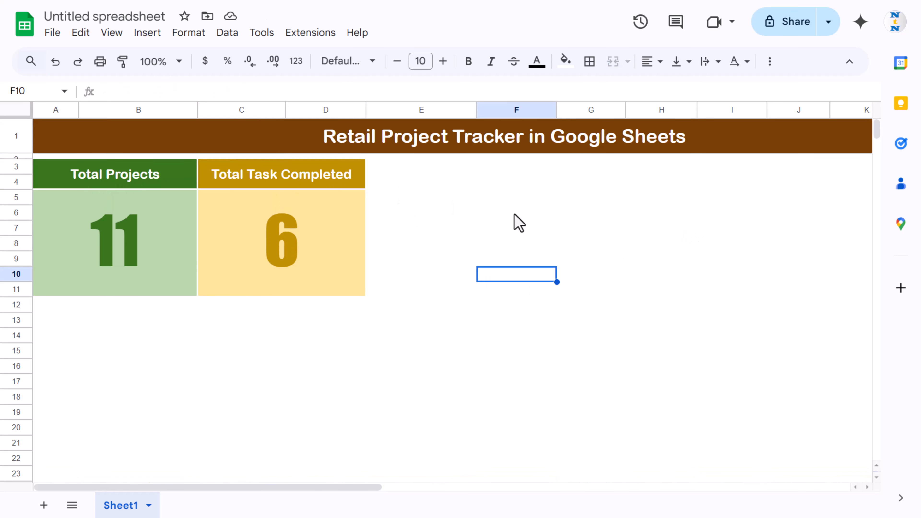
{"action": "left_click", "coordinate": [149, 36]}
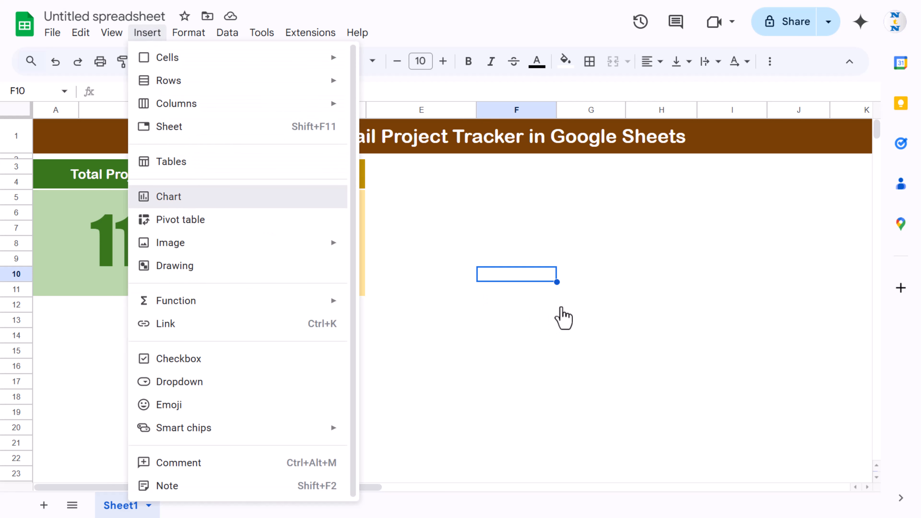
{"action": "key", "text": "Return"}
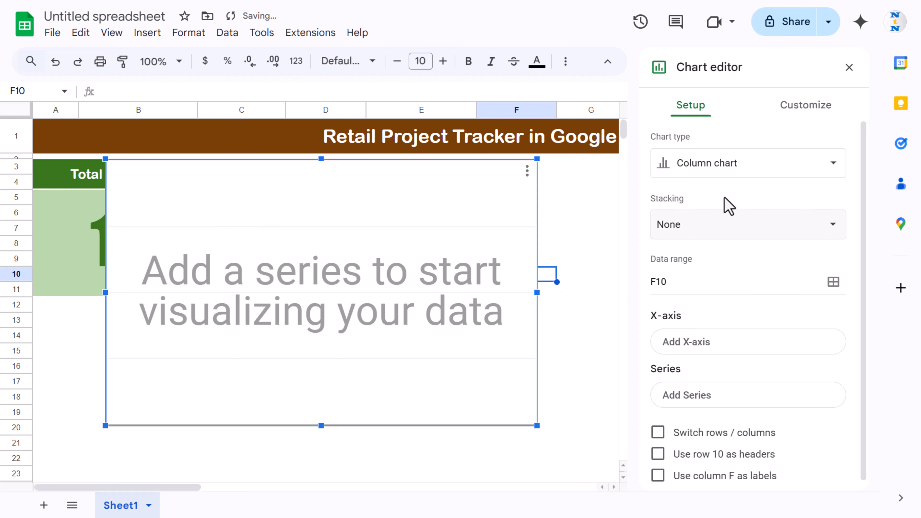
{"action": "left_click", "coordinate": [733, 169]}
{"action": "scroll", "coordinate": [715, 363], "scroll_direction": "down", "scroll_amount": 6}
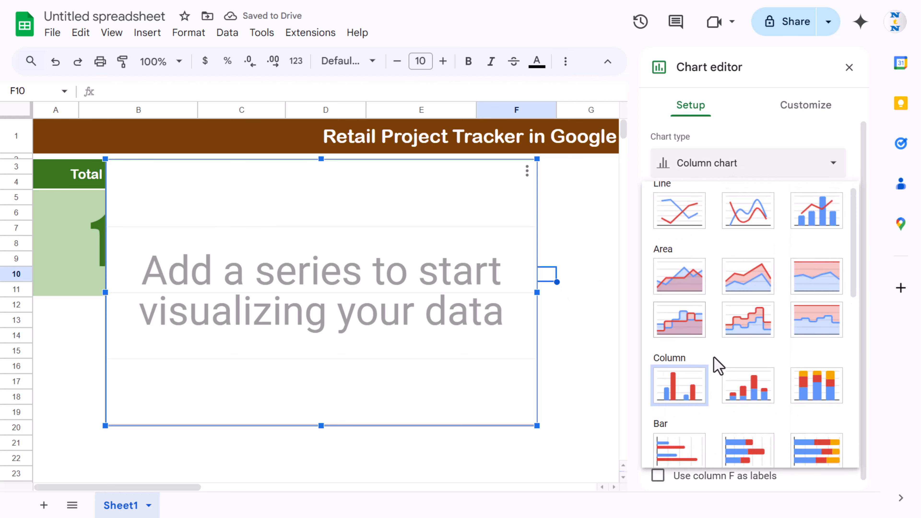
{"action": "scroll", "coordinate": [717, 366], "scroll_direction": "down", "scroll_amount": 2}
{"action": "left_click", "coordinate": [746, 247]}
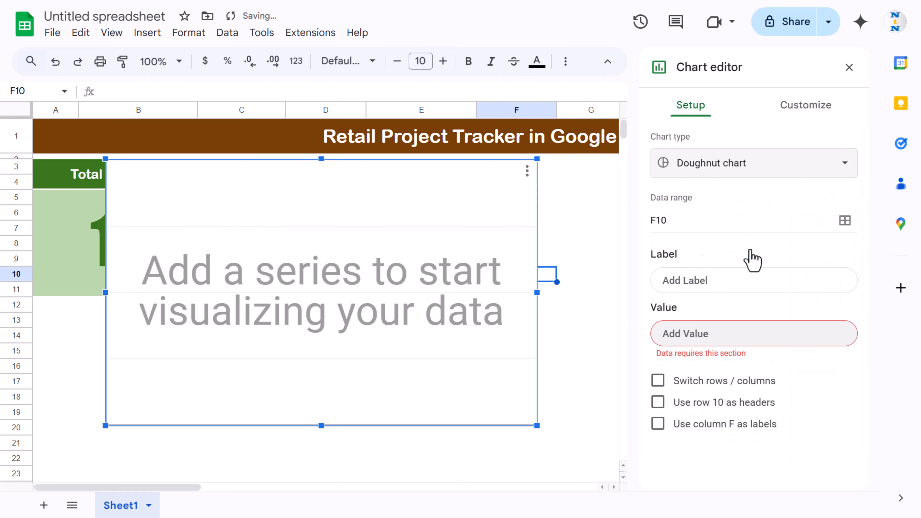
Step: Set the doughnut chart's data range to the Priority column J25:J1000, with aggregated labels and row 25 as headers
{"action": "left_click", "coordinate": [845, 220]}
{"action": "left_click_drag", "start_coordinate": [397, 206], "coordinate": [279, 207]}
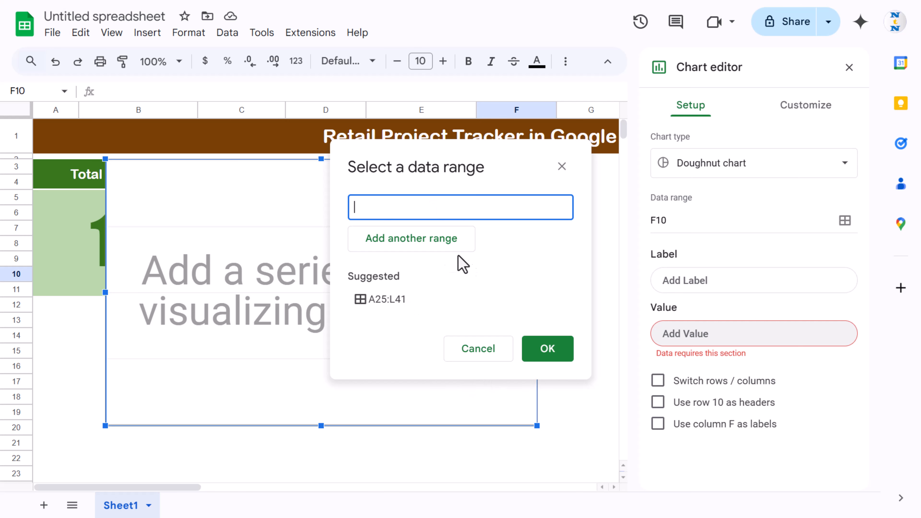
{"action": "left_click", "coordinate": [551, 447]}
{"action": "scroll", "coordinate": [548, 439], "scroll_direction": "down", "scroll_amount": 5}
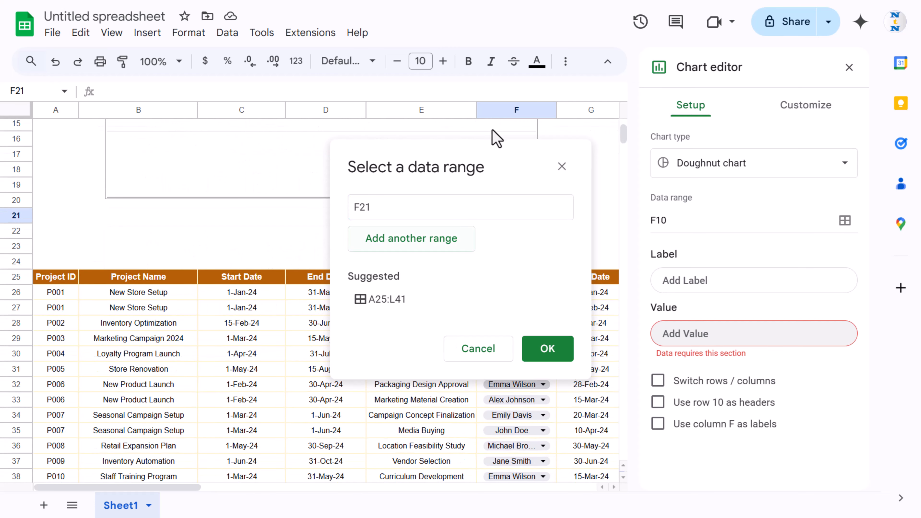
{"action": "left_click_drag", "start_coordinate": [480, 151], "coordinate": [274, 164]}
{"action": "scroll", "coordinate": [580, 305], "scroll_direction": "right", "scroll_amount": 2}
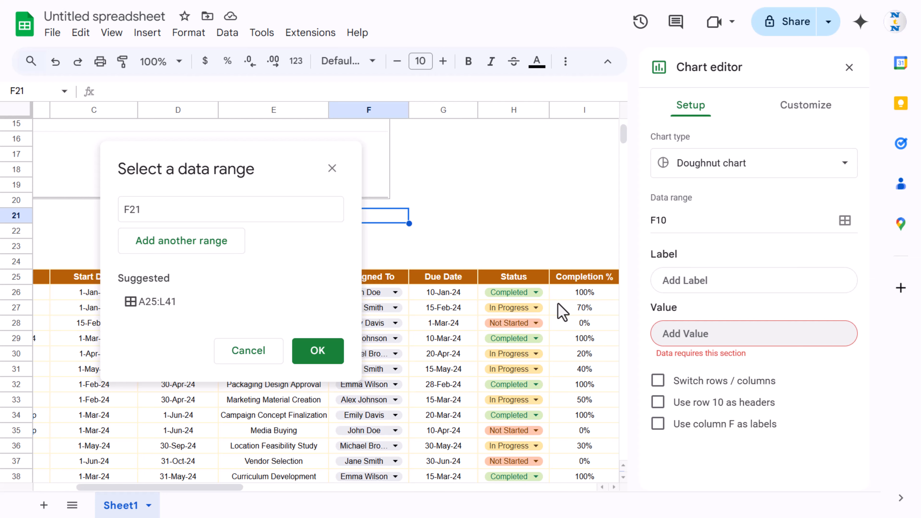
{"action": "scroll", "coordinate": [560, 310], "scroll_direction": "right", "scroll_amount": 3}
{"action": "left_click", "coordinate": [532, 283]}
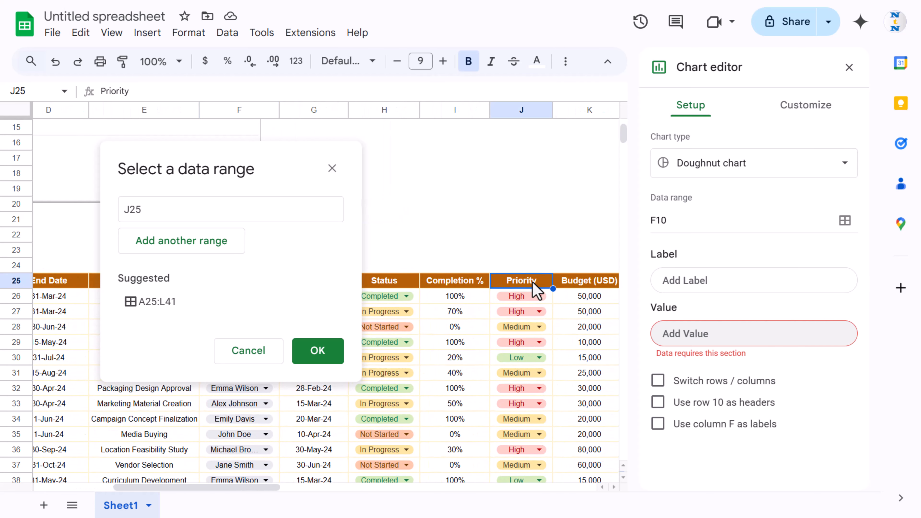
{"action": "key", "text": "ctrl+shift+Down"}
{"action": "key", "text": "ctrl+shift+Down"}
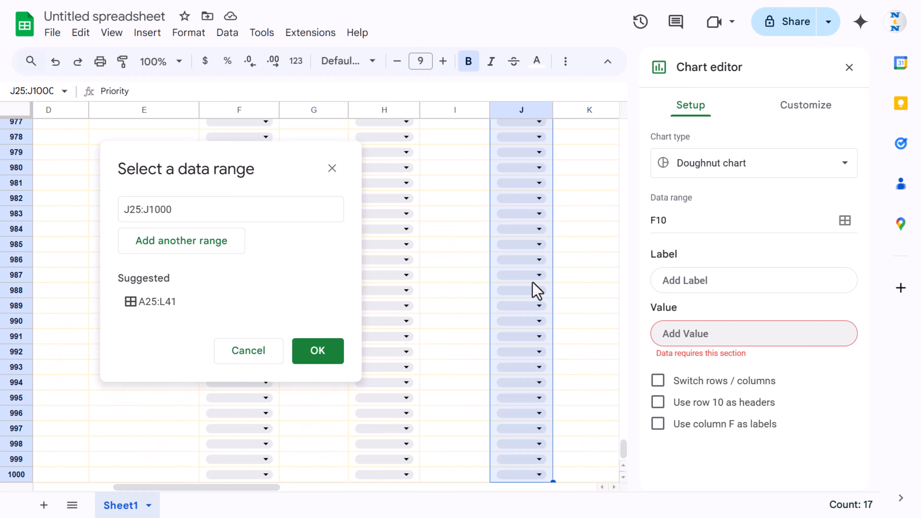
{"action": "left_click", "coordinate": [326, 354]}
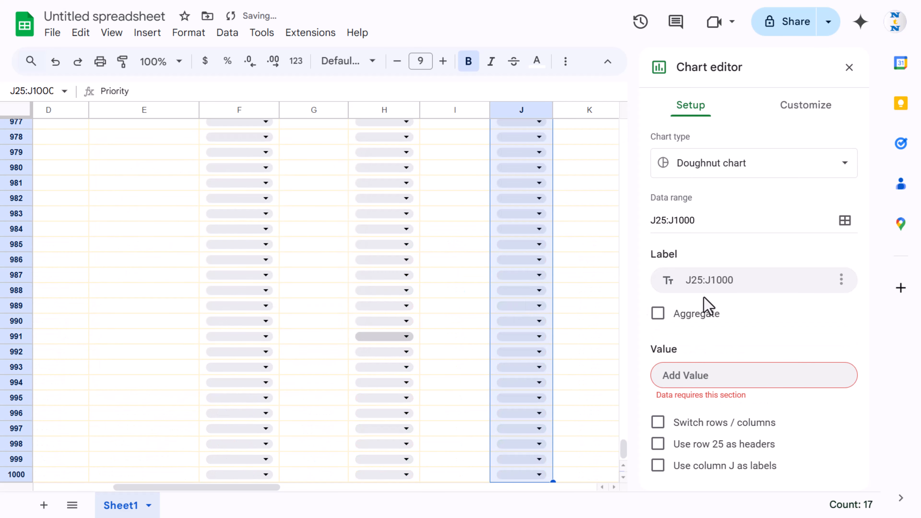
{"action": "left_click", "coordinate": [664, 321]}
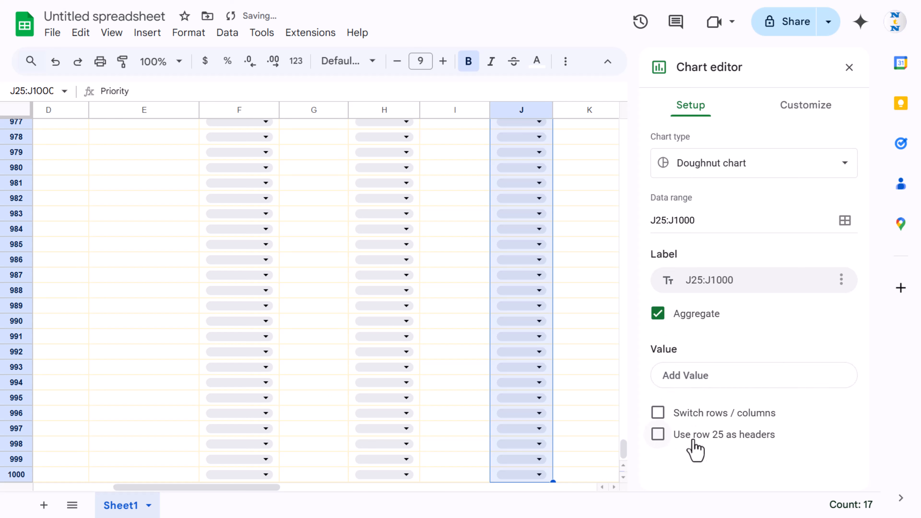
{"action": "left_click", "coordinate": [658, 435]}
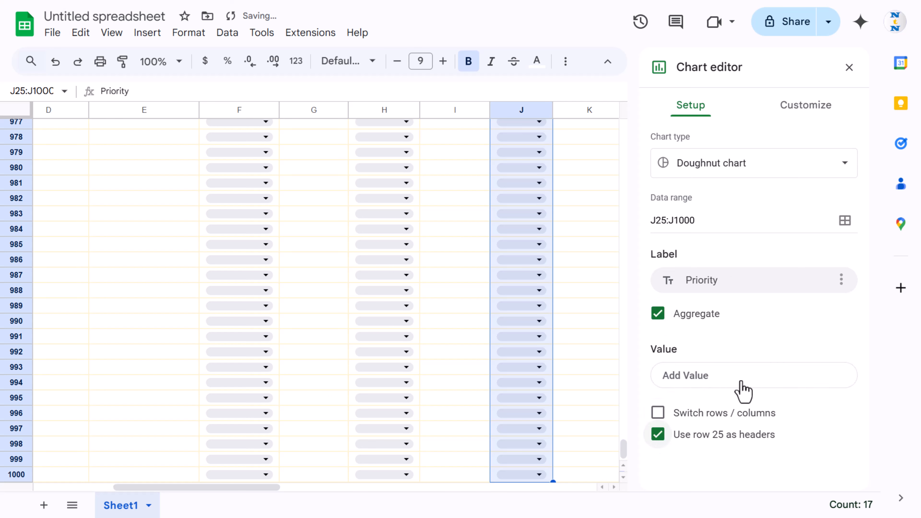
Step: Move the doughnut chart beside the Total Task Completed card and shrink it to the card's height, spanning columns E to G
{"action": "scroll", "coordinate": [552, 292], "scroll_direction": "up", "scroll_amount": 15}
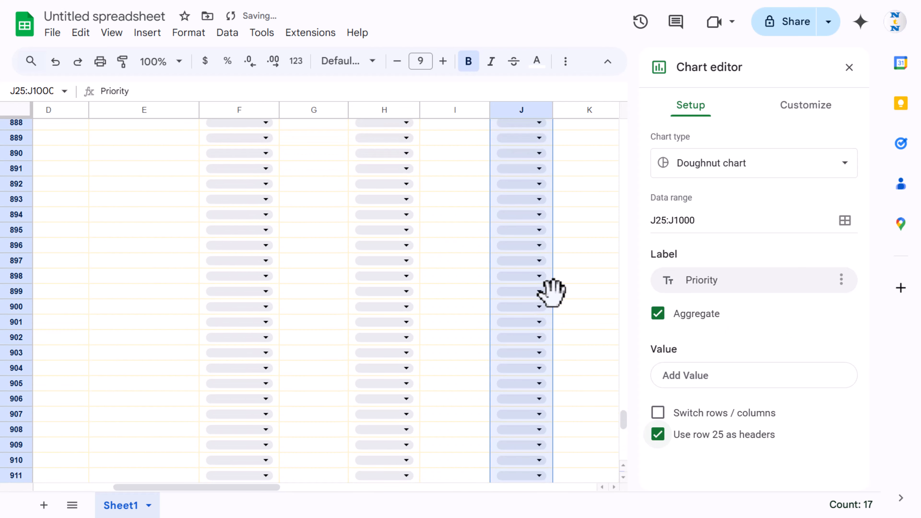
{"action": "left_click_drag", "start_coordinate": [623, 421], "coordinate": [633, 121]}
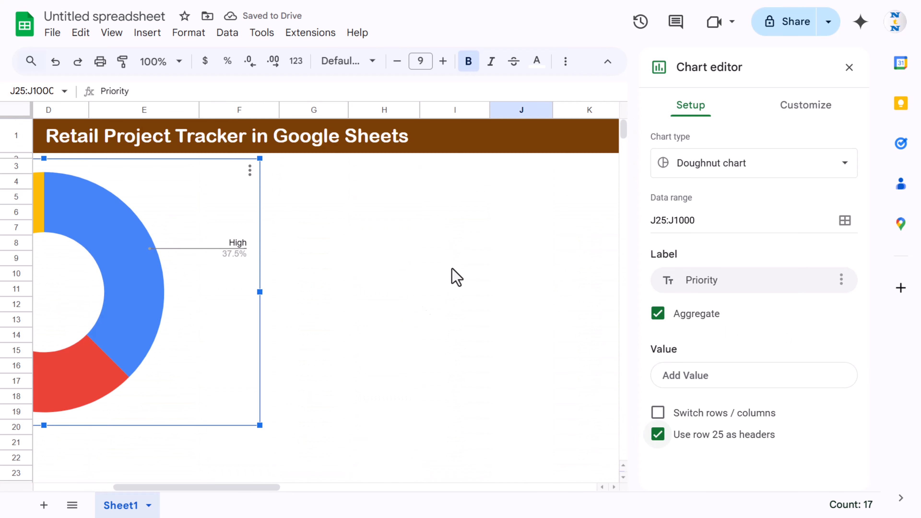
{"action": "left_click", "coordinate": [242, 483]}
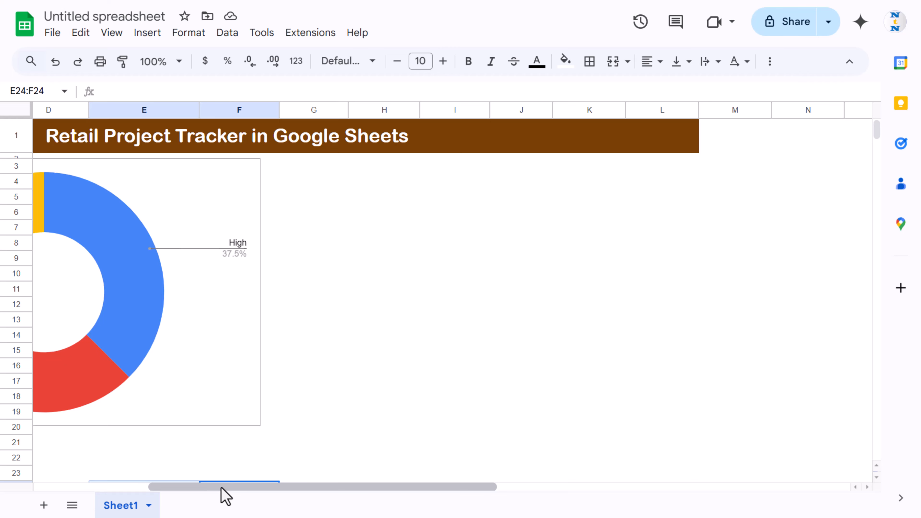
{"action": "left_click_drag", "start_coordinate": [221, 488], "coordinate": [76, 490]}
{"action": "left_click", "coordinate": [444, 327]}
{"action": "left_click_drag", "start_coordinate": [445, 327], "coordinate": [726, 319]}
{"action": "left_click_drag", "start_coordinate": [801, 425], "coordinate": [588, 294]}
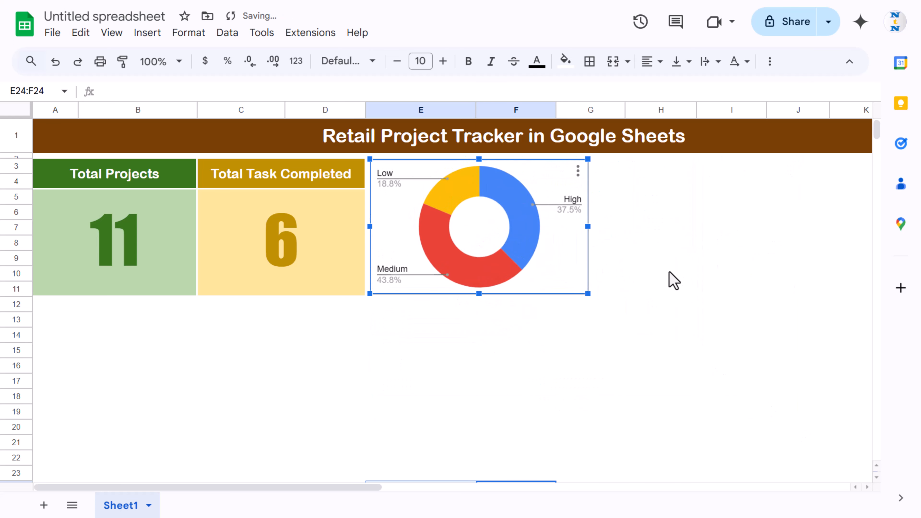
{"action": "left_click", "coordinate": [671, 280]}
Step: Make the priority doughnut chart 3D in its chart style settings
{"action": "double_click", "coordinate": [568, 247]}
{"action": "left_click", "coordinate": [805, 105]}
{"action": "left_click", "coordinate": [659, 339]}
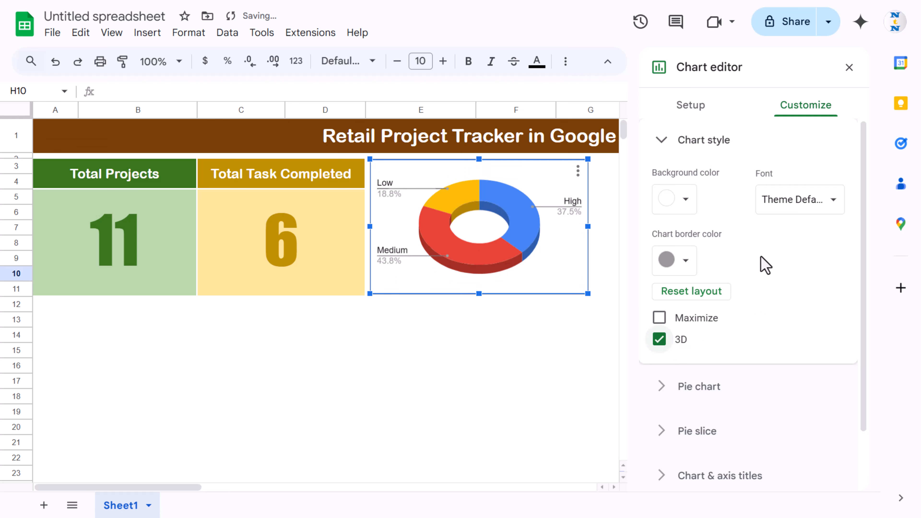
Step: Open the legend settings of the priority doughnut chart
{"action": "scroll", "coordinate": [765, 264], "scroll_direction": "down", "scroll_amount": 2}
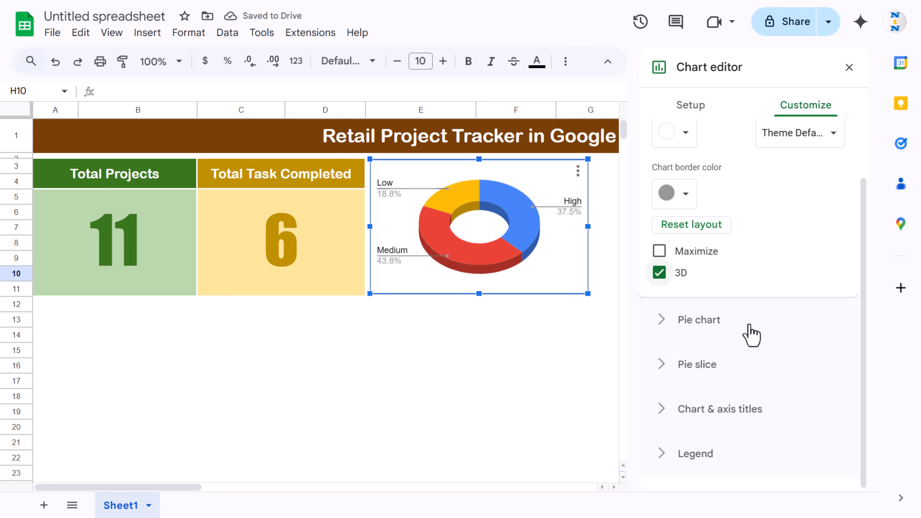
{"action": "left_click", "coordinate": [699, 455]}
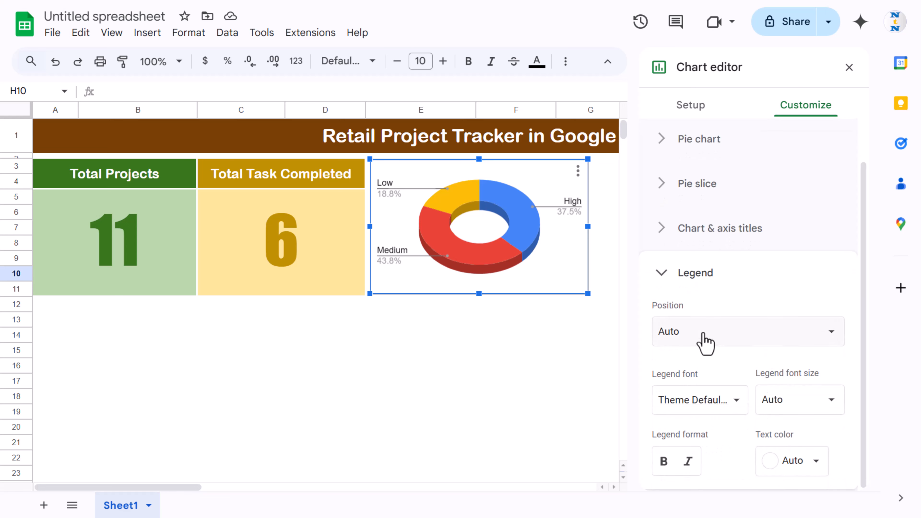
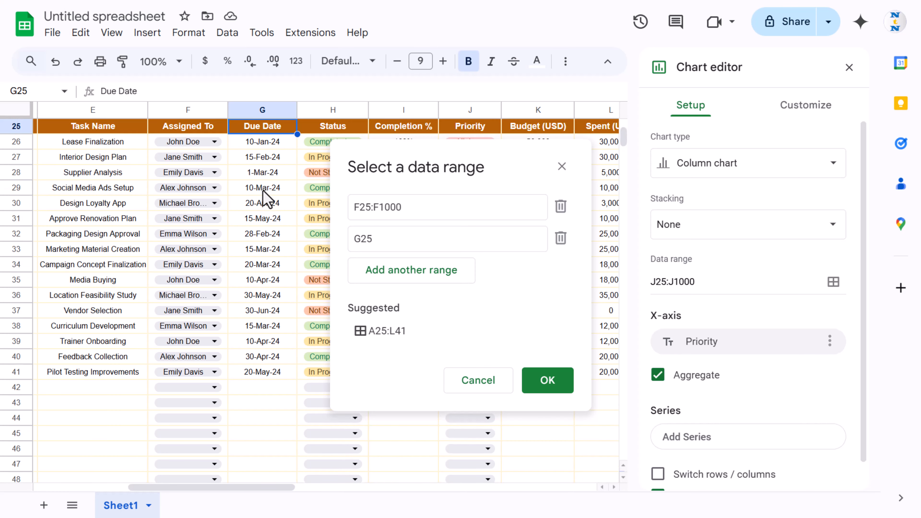
Step: Set the column chart's second data range to the Budget (USD) column, K25:K1000
{"action": "key", "text": "ctrl+Right"}
{"action": "key", "text": "Right"}
{"action": "key", "text": "Right"}
{"action": "key", "text": "Right"}
{"action": "key", "text": "Right"}
{"action": "key", "text": "ctrl+Left"}
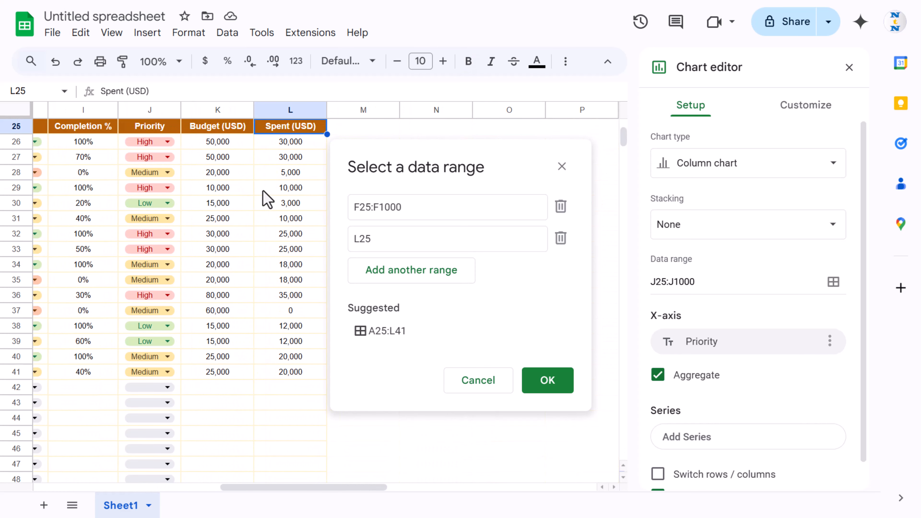
{"action": "key", "text": "ctrl+Left"}
{"action": "key", "text": "Right"}
{"action": "key", "text": "ctrl+Right"}
{"action": "key", "text": "Left"}
{"action": "key", "text": "Right"}
{"action": "key", "text": "Right"}
{"action": "key", "text": "Right"}
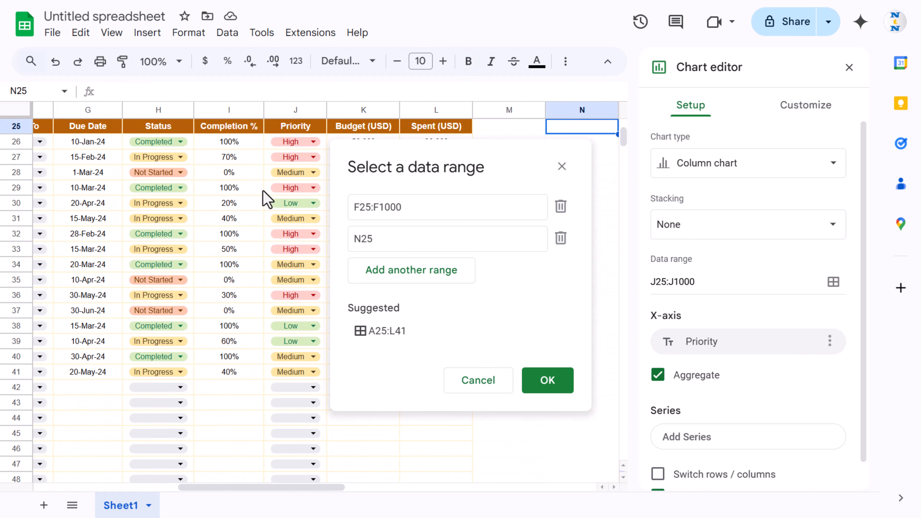
{"action": "key", "text": "Left"}
{"action": "key", "text": "Left"}
{"action": "key", "text": "Left"}
{"action": "key", "text": "ctrl+shift+Down"}
{"action": "key", "text": "ctrl+shift+Down"}
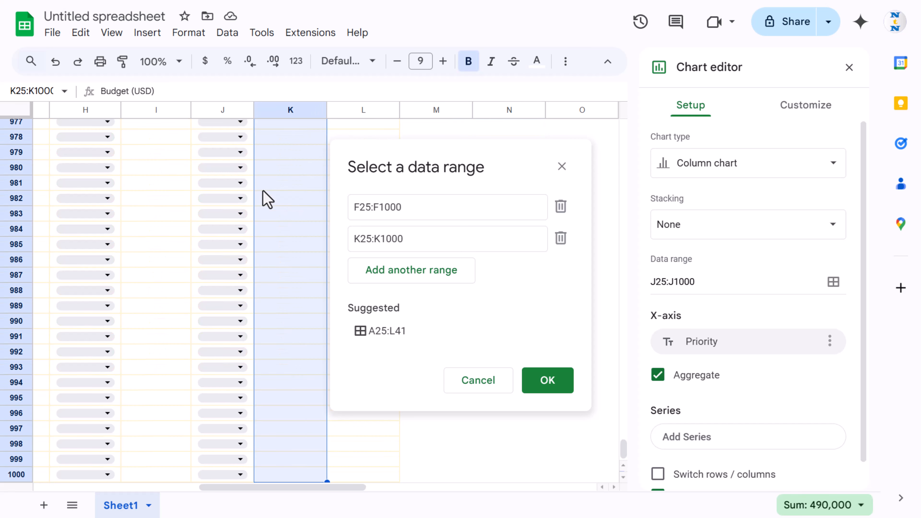
Step: Add the Spent (USD) column L25:L1000 as a third data range and apply the ranges to the column chart
{"action": "left_click", "coordinate": [421, 272]}
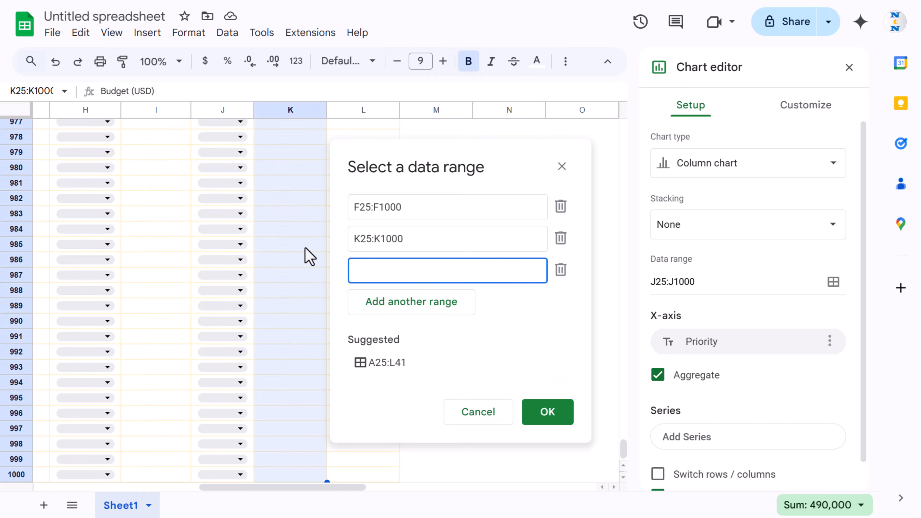
{"action": "left_click", "coordinate": [311, 138]}
{"action": "key", "text": "ctrl+Up"}
{"action": "key", "text": "Right"}
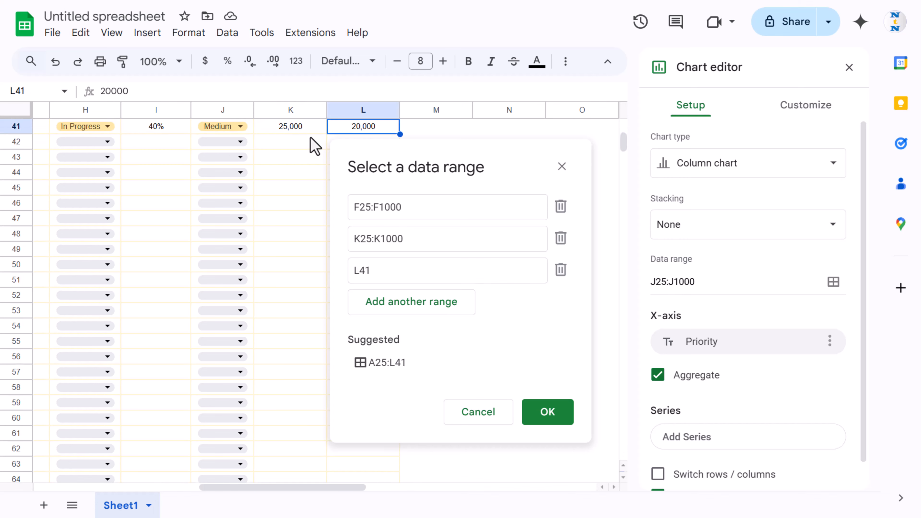
{"action": "key", "text": "Up"}
{"action": "key", "text": "ctrl+Up"}
{"action": "key", "text": "Up"}
{"action": "key", "text": "Down"}
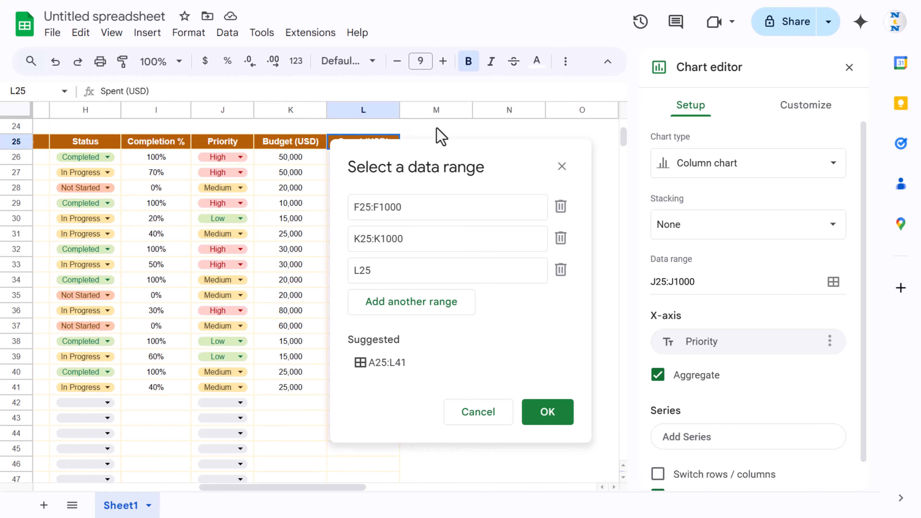
{"action": "left_click_drag", "start_coordinate": [449, 160], "coordinate": [553, 156]}
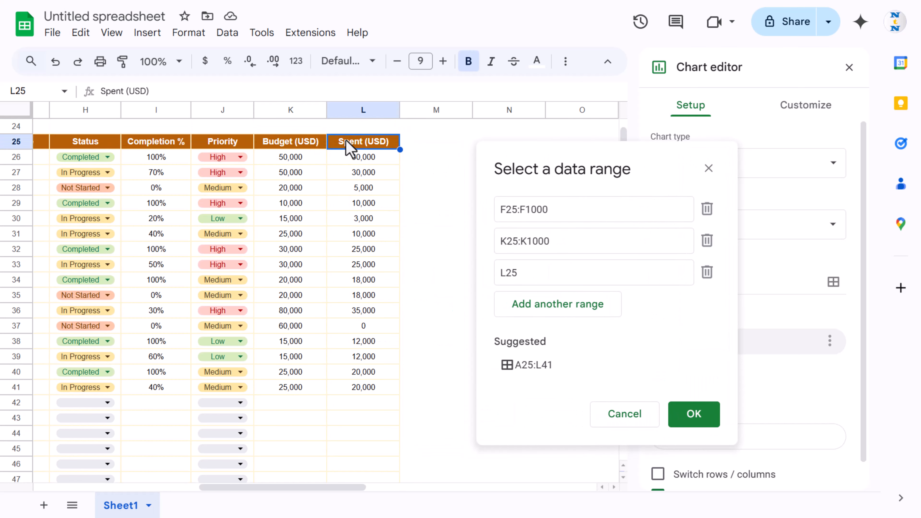
{"action": "key", "text": "ctrl+shift+Down"}
{"action": "key", "text": "ctrl+shift+Down"}
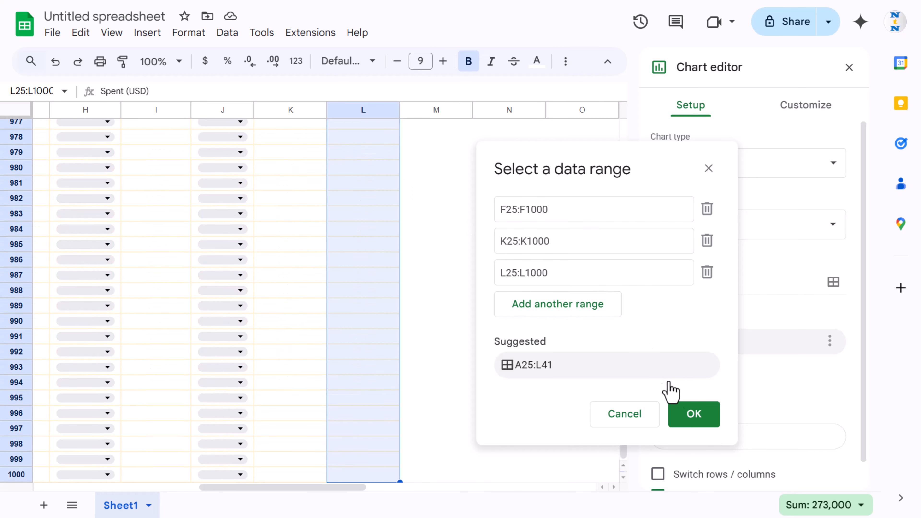
{"action": "left_click", "coordinate": [699, 417]}
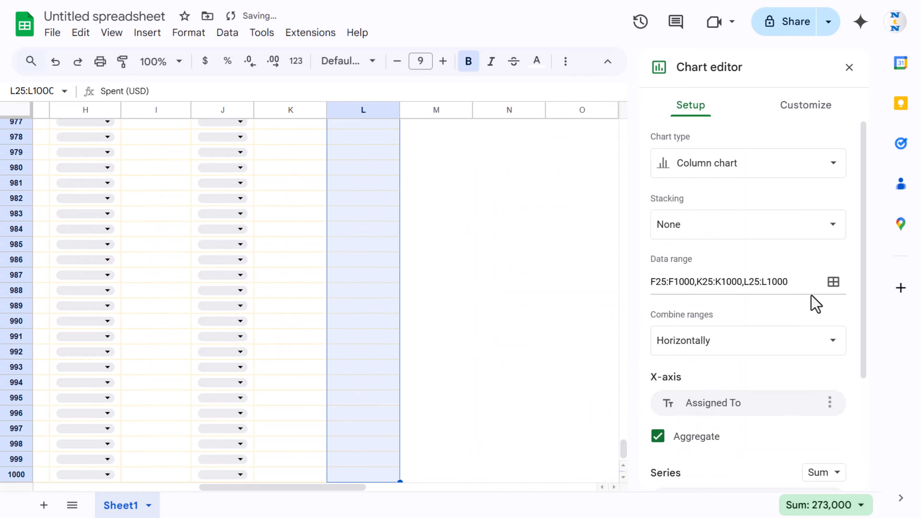
Step: Check the column chart's axis and series setup and return to the charts at the top of the sheet
{"action": "scroll", "coordinate": [808, 305], "scroll_direction": "down", "scroll_amount": 2}
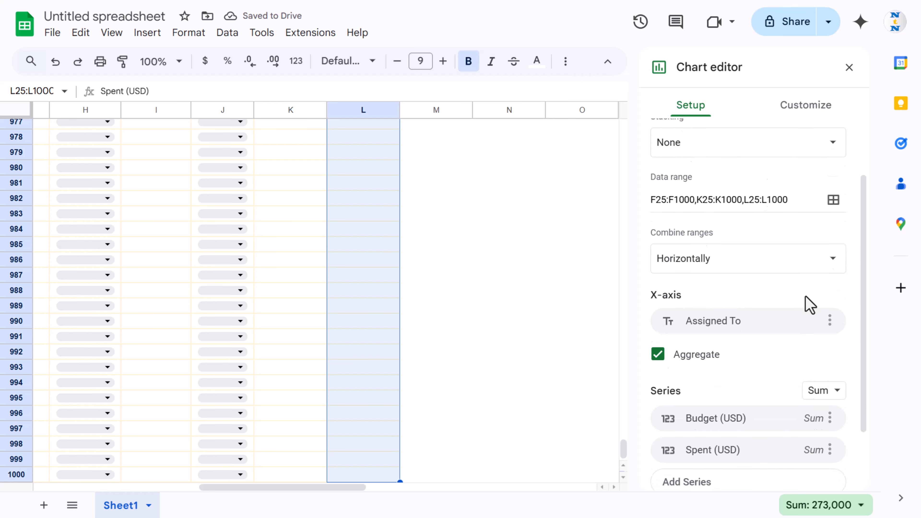
{"action": "scroll", "coordinate": [808, 305], "scroll_direction": "down", "scroll_amount": 2}
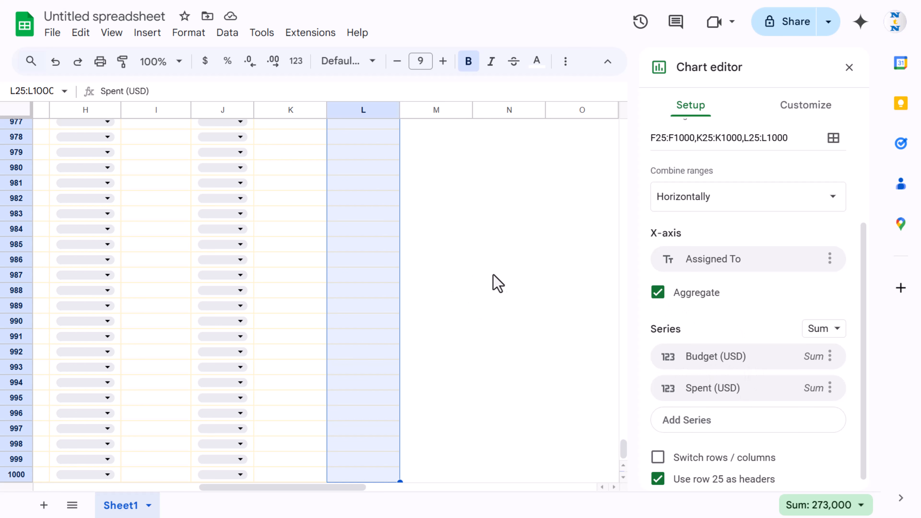
{"action": "scroll", "coordinate": [545, 315], "scroll_direction": "down", "scroll_amount": 2}
{"action": "left_click", "coordinate": [519, 247]}
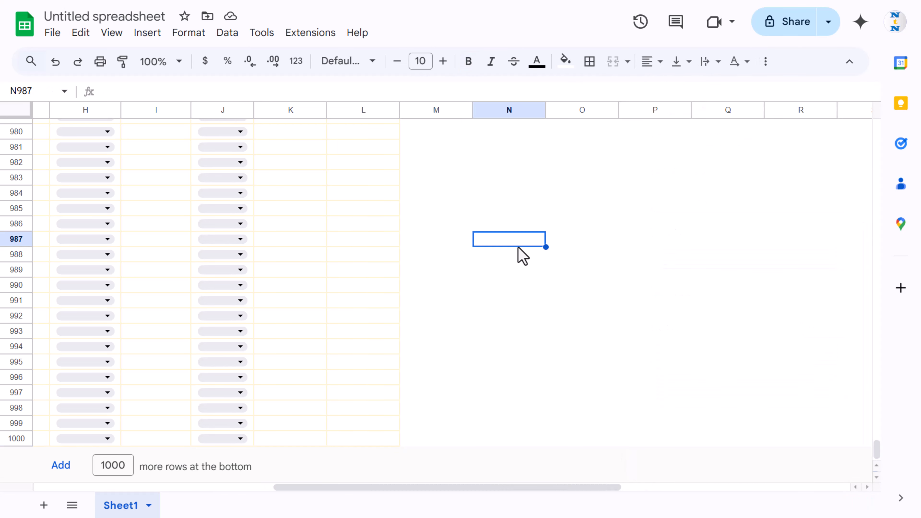
{"action": "key", "text": "ctrl+Up"}
{"action": "key", "text": "ctrl+Left"}
{"action": "key", "text": "Right"}
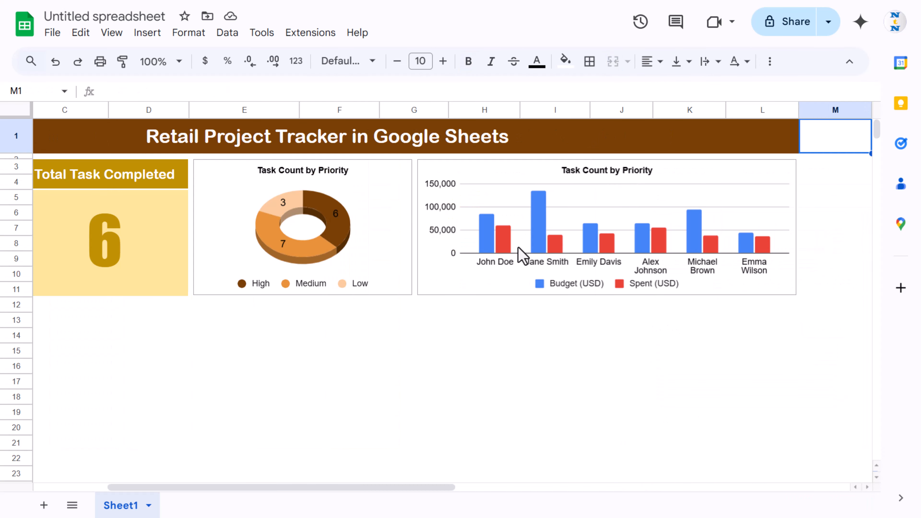
{"action": "key", "text": "Left"}
Step: Reopen the budget and spending column chart for editing and make it 3D
{"action": "left_click_drag", "start_coordinate": [334, 492], "coordinate": [459, 488]}
{"action": "double_click", "coordinate": [607, 293]}
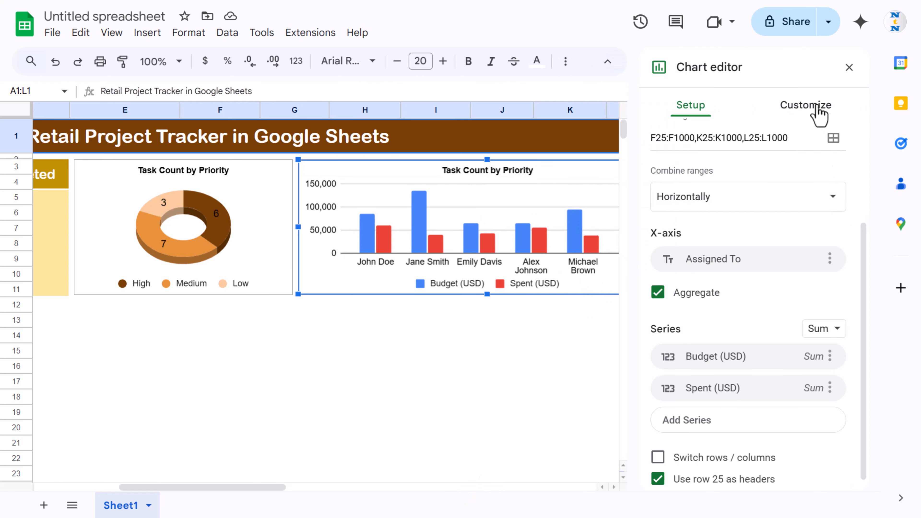
{"action": "left_click", "coordinate": [815, 109]}
{"action": "left_click", "coordinate": [716, 147]}
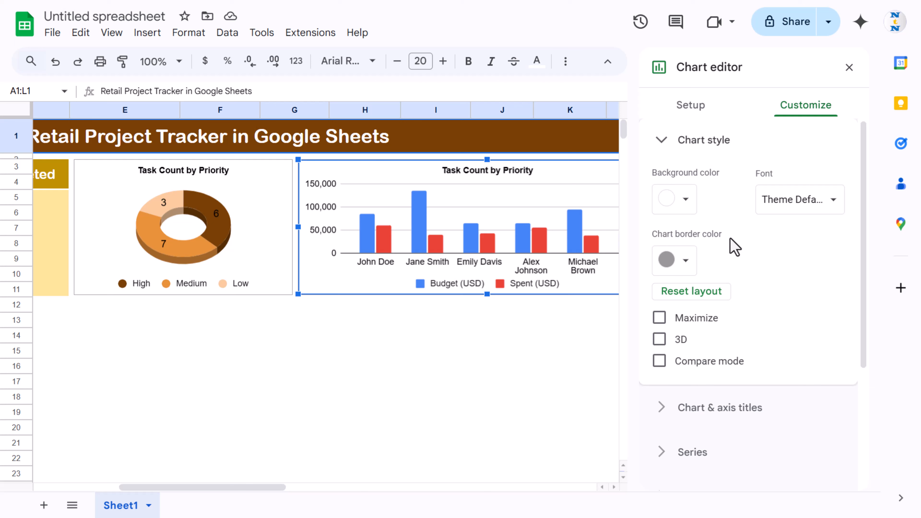
{"action": "left_click", "coordinate": [659, 339]}
Step: Set the label font size of the column chart's horizontal axis to 10
{"action": "scroll", "coordinate": [773, 261], "scroll_direction": "down", "scroll_amount": 5}
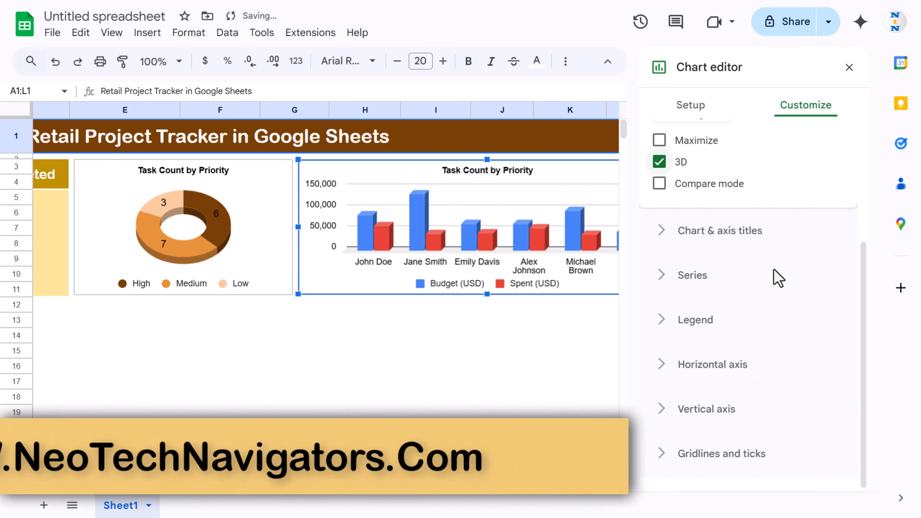
{"action": "left_click", "coordinate": [520, 269]}
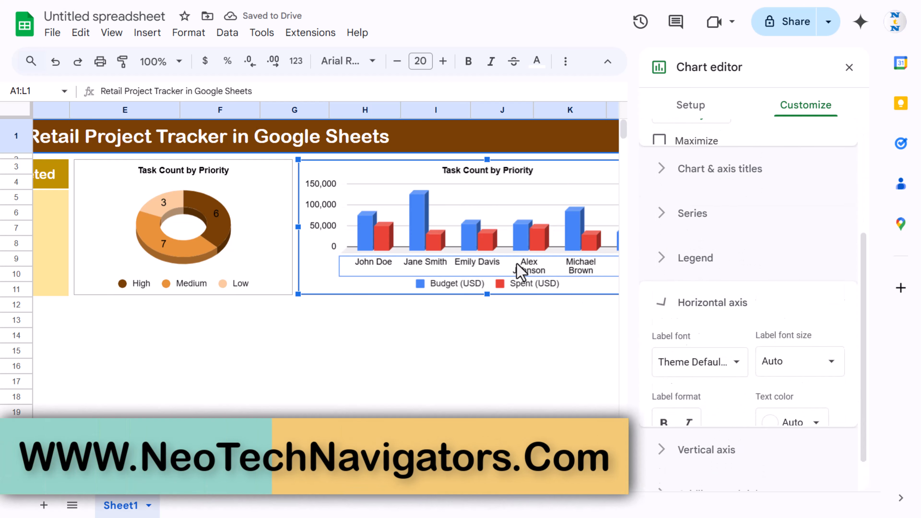
{"action": "left_click", "coordinate": [829, 211]}
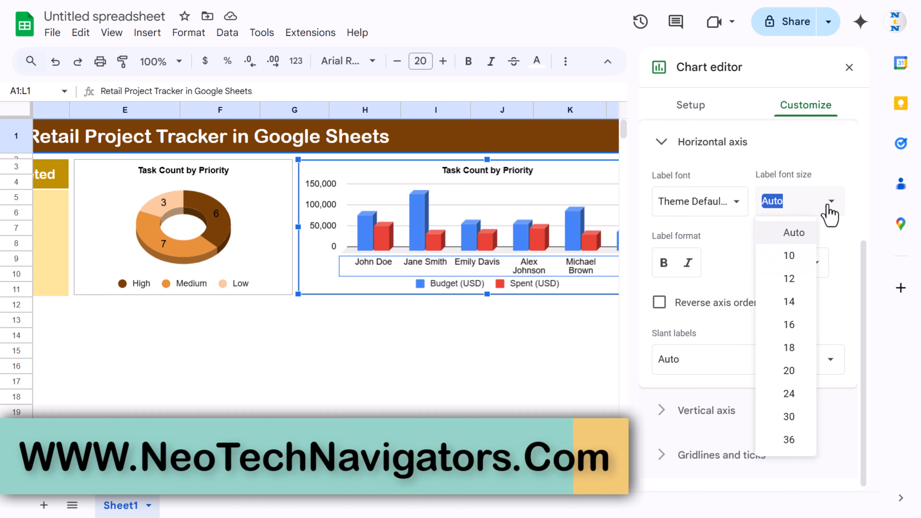
{"action": "left_click", "coordinate": [789, 256]}
Step: Set the font size of the Spent (USD) and Budget (USD) legend entries to 10
{"action": "left_click", "coordinate": [539, 286]}
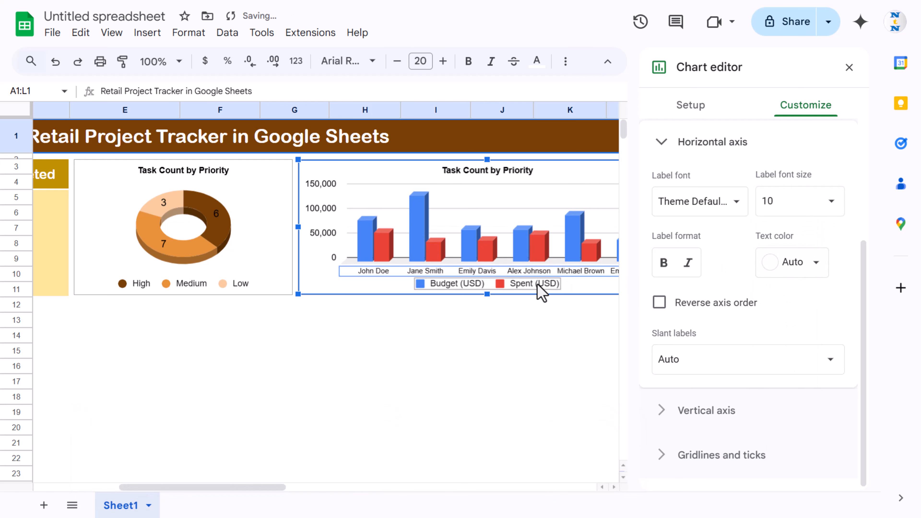
{"action": "left_click", "coordinate": [538, 286]}
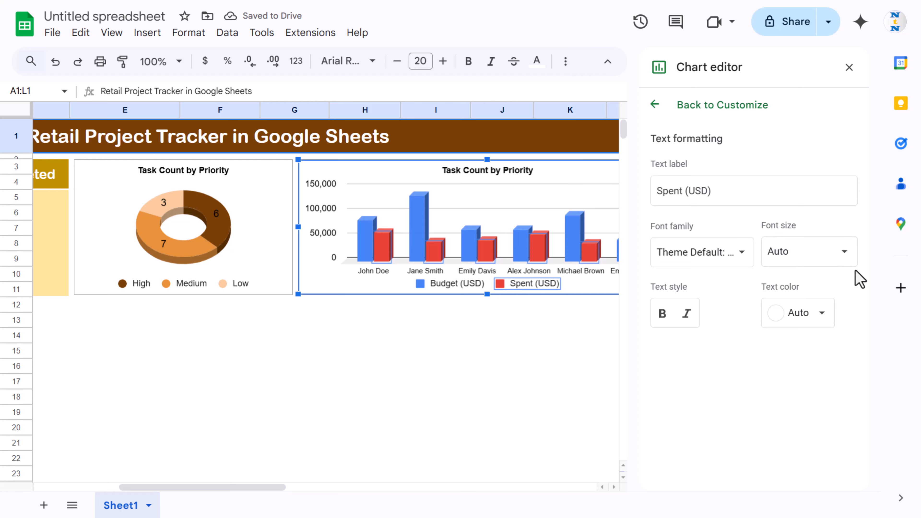
{"action": "left_click", "coordinate": [845, 259]}
{"action": "left_click", "coordinate": [798, 305]}
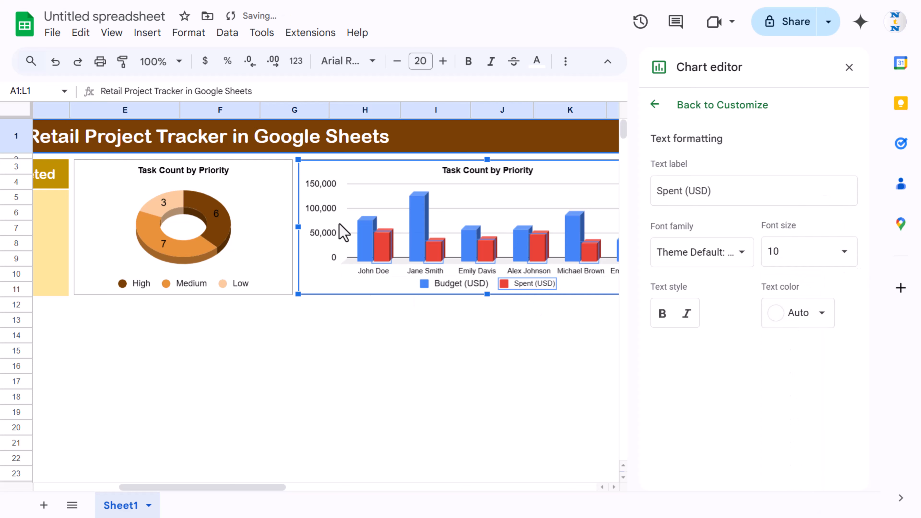
{"action": "left_click", "coordinate": [438, 286]}
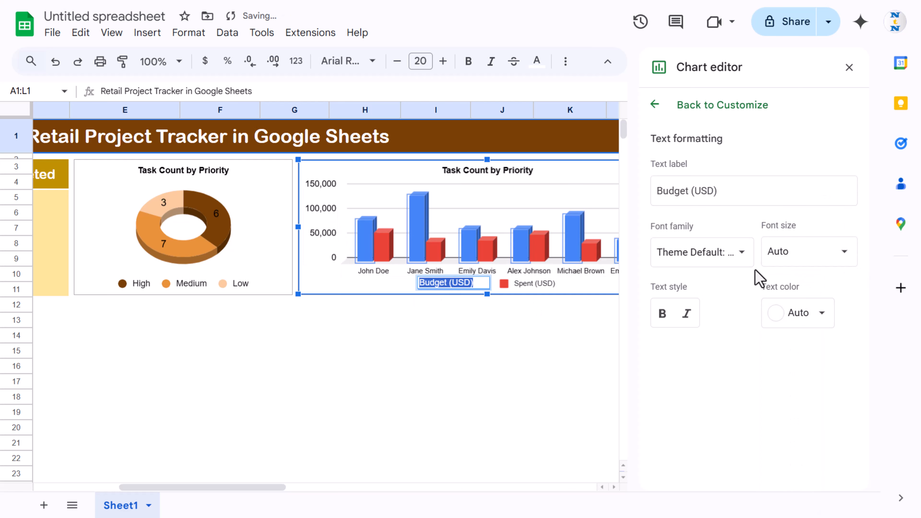
{"action": "left_click", "coordinate": [845, 259]}
{"action": "left_click", "coordinate": [800, 307]}
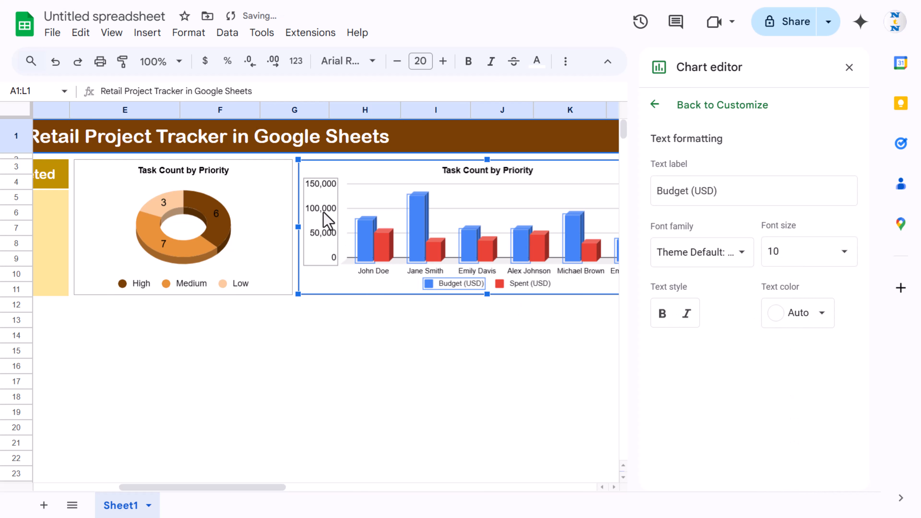
Step: Set the label font size of the column chart's vertical axis to 10
{"action": "left_click", "coordinate": [327, 220]}
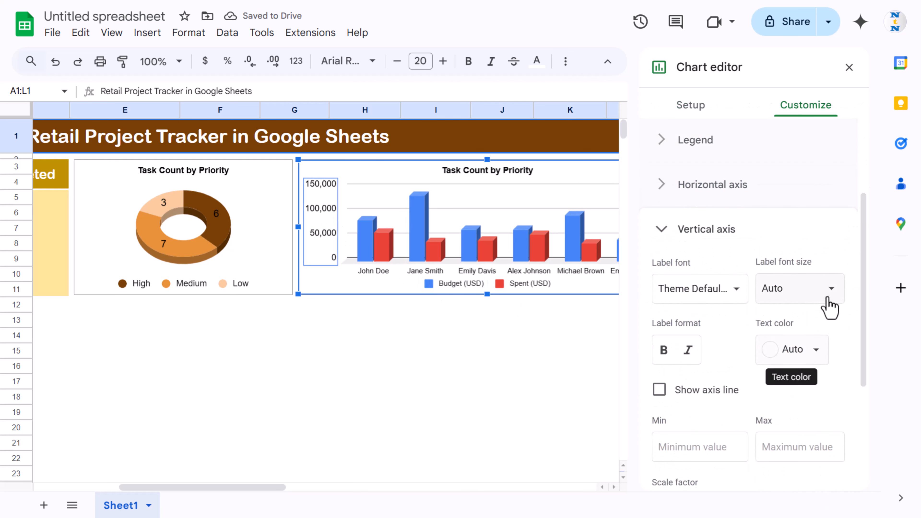
{"action": "left_click", "coordinate": [828, 289]}
{"action": "left_click", "coordinate": [794, 73]}
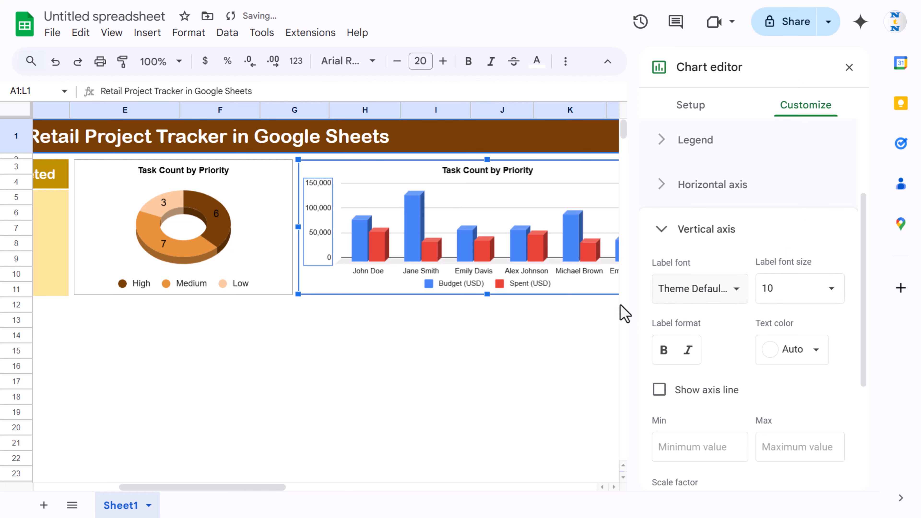
Step: Fill the Budget (USD) columns with dark brown and the Spent (USD) columns with light orange
{"action": "left_click", "coordinate": [417, 210]}
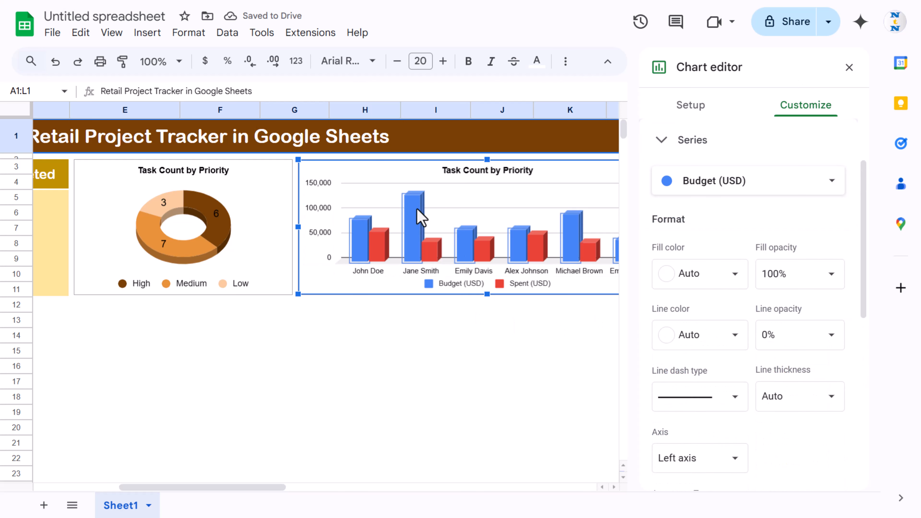
{"action": "left_click", "coordinate": [735, 279]}
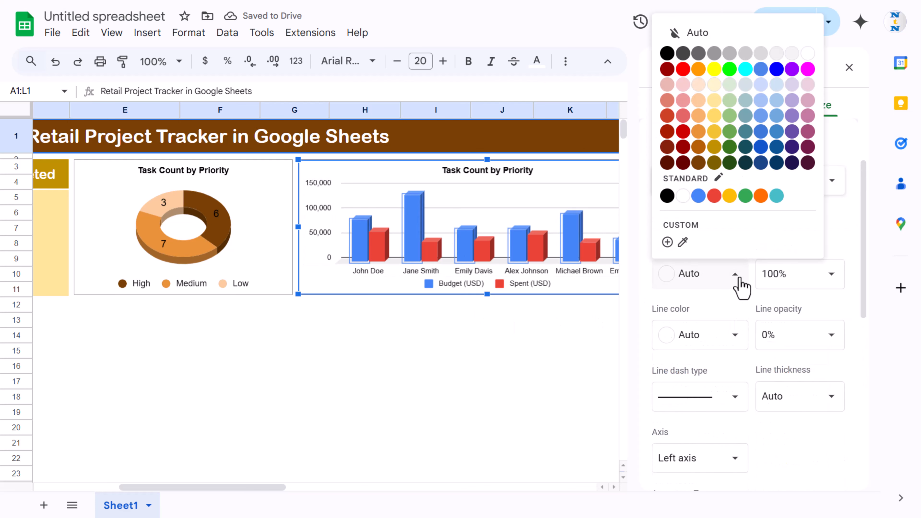
{"action": "left_click", "coordinate": [698, 163]}
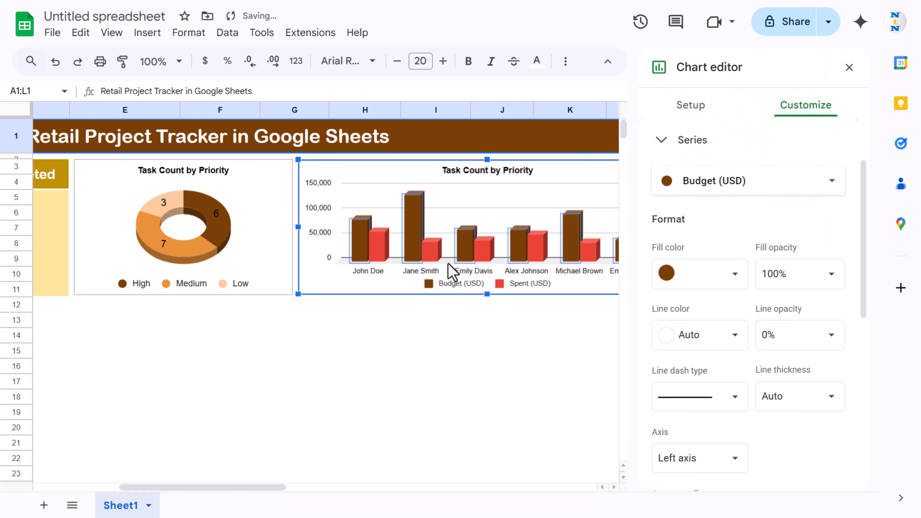
{"action": "left_click", "coordinate": [436, 252]}
{"action": "left_click", "coordinate": [730, 278]}
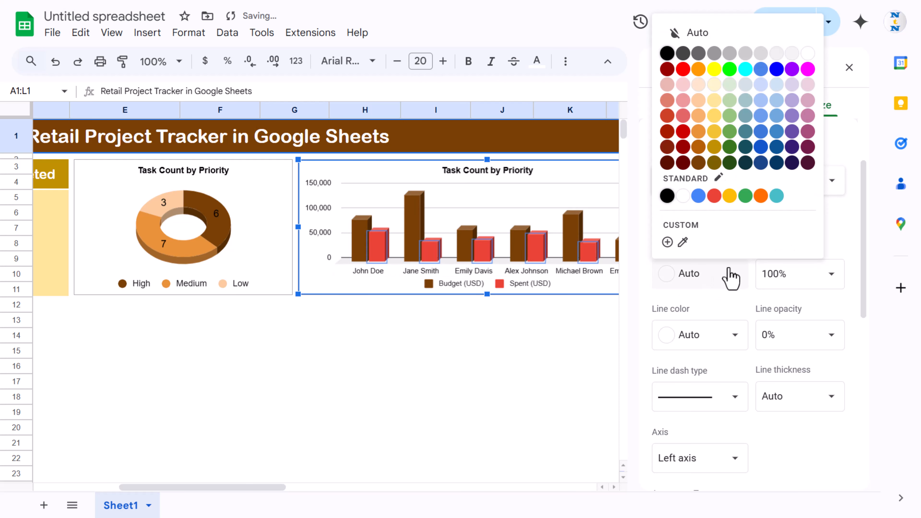
{"action": "left_click", "coordinate": [698, 100]}
{"action": "left_click", "coordinate": [551, 314]}
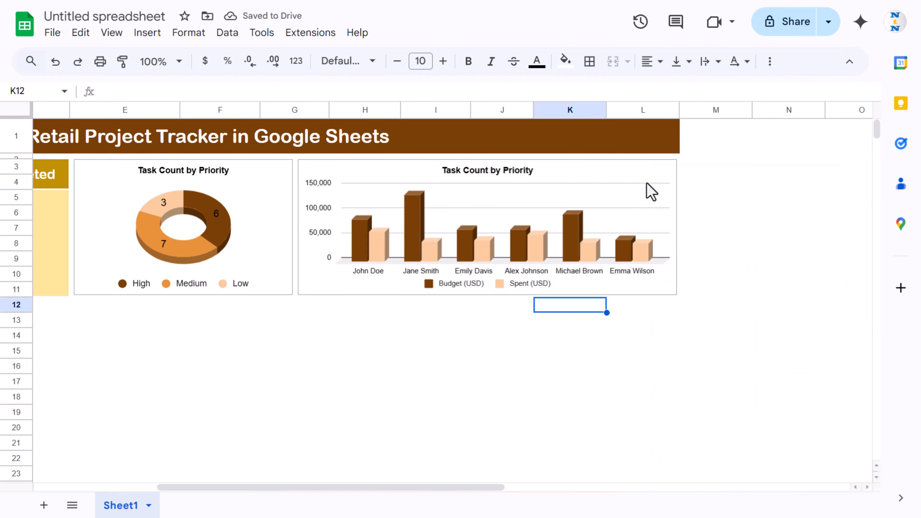
Step: Turn off the major gridlines on the vertical axis of the budget column chart
{"action": "left_click", "coordinate": [639, 203]}
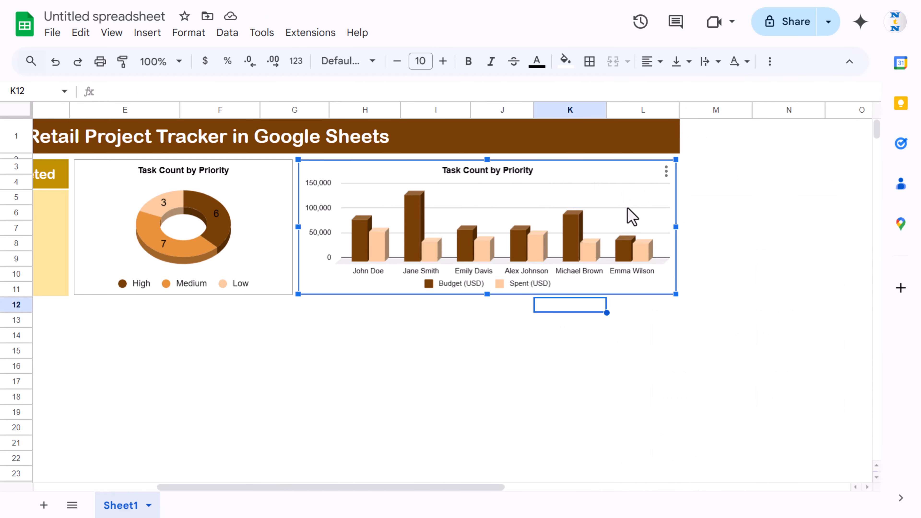
{"action": "double_click", "coordinate": [620, 209]}
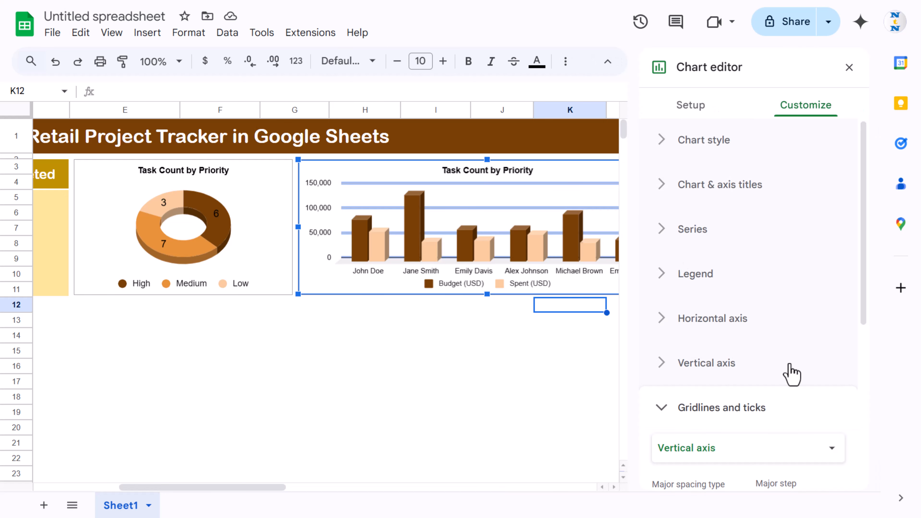
{"action": "scroll", "coordinate": [791, 373], "scroll_direction": "down", "scroll_amount": 5}
{"action": "left_click", "coordinate": [659, 345]}
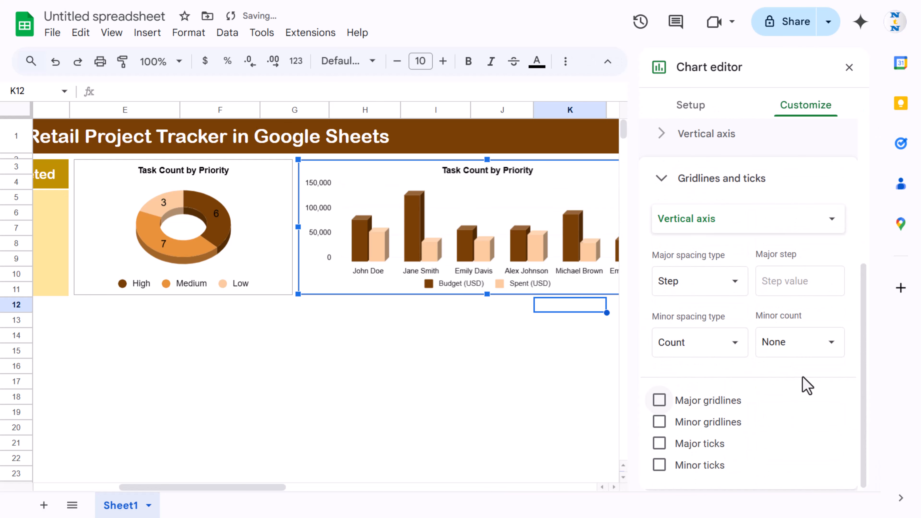
Step: Add data labels to all series of the budget column chart
{"action": "scroll", "coordinate": [766, 309], "scroll_direction": "up", "scroll_amount": 4}
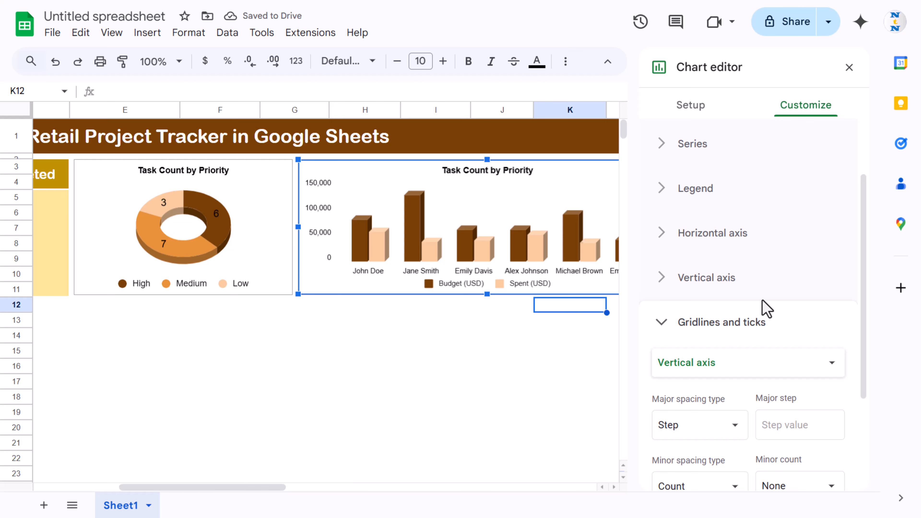
{"action": "scroll", "coordinate": [767, 310], "scroll_direction": "up", "scroll_amount": 2}
{"action": "left_click", "coordinate": [713, 216]}
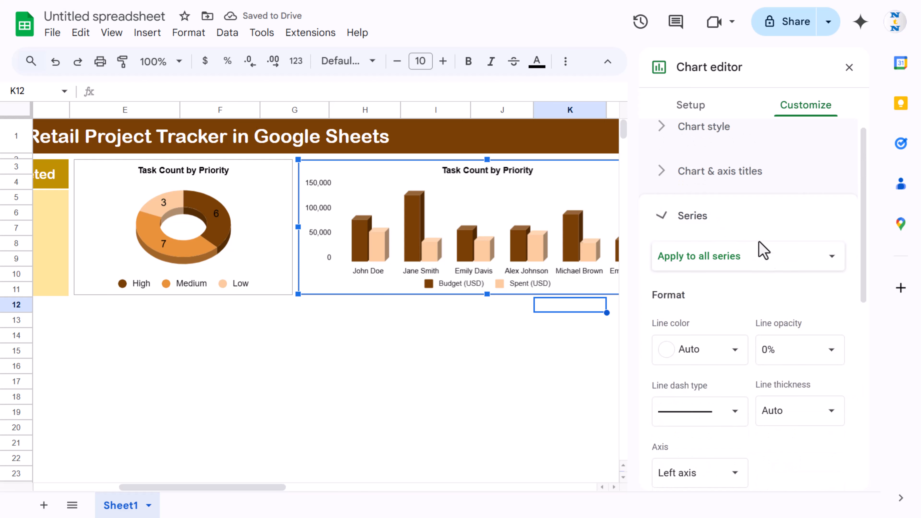
{"action": "scroll", "coordinate": [792, 302], "scroll_direction": "down", "scroll_amount": 8}
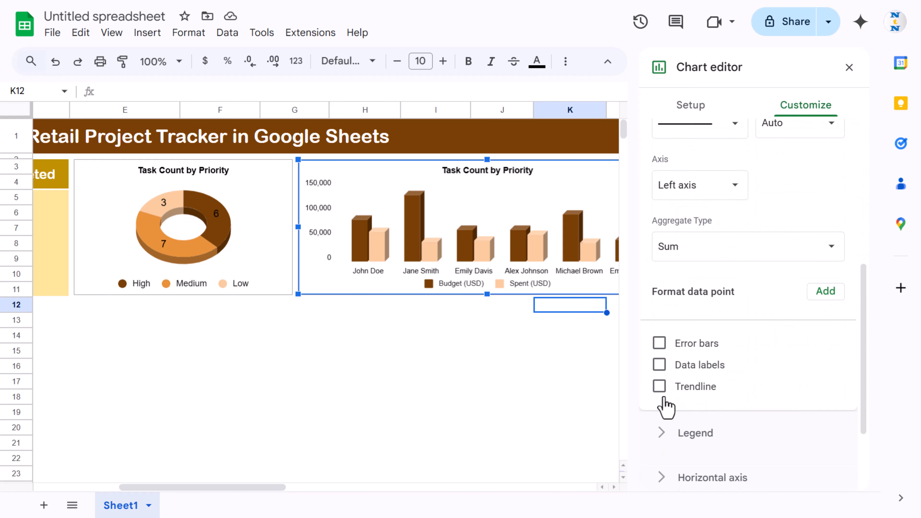
{"action": "left_click", "coordinate": [660, 366]}
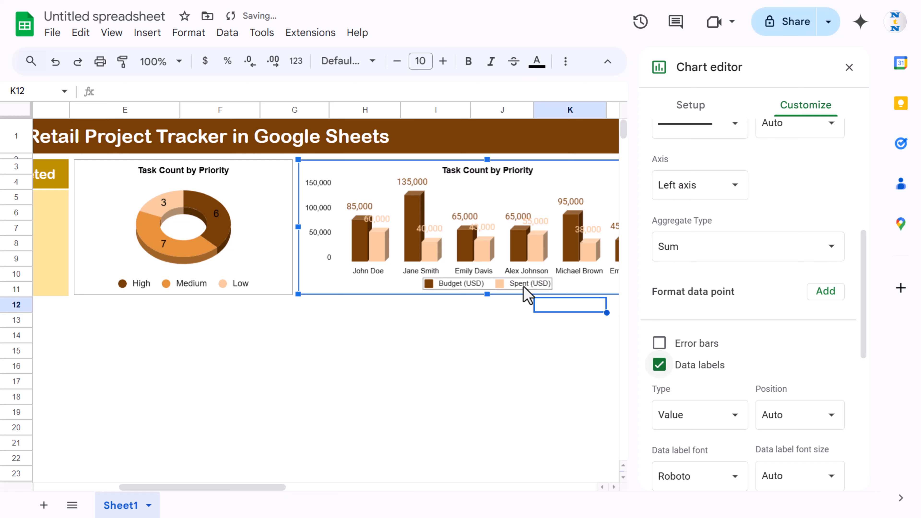
Step: Set the text color of the column chart's data labels to black and close the chart editor
{"action": "scroll", "coordinate": [816, 386], "scroll_direction": "down", "scroll_amount": 2}
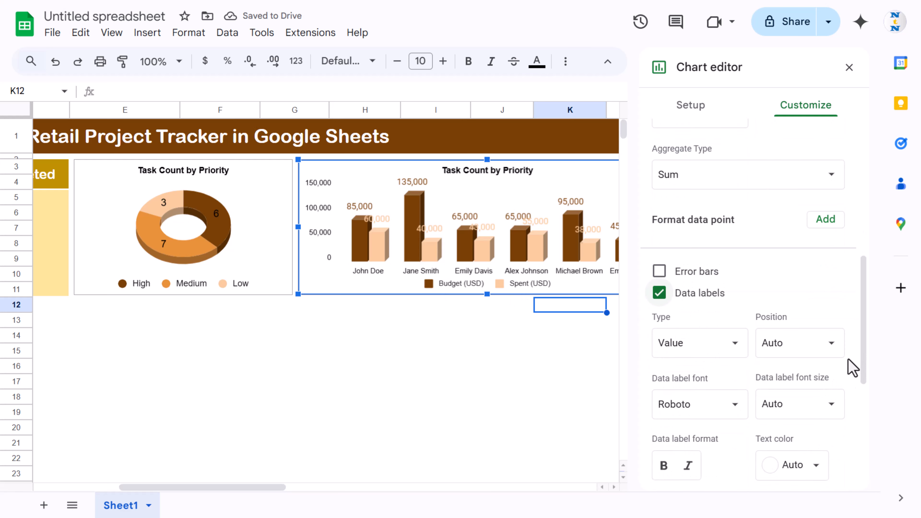
{"action": "scroll", "coordinate": [842, 422], "scroll_direction": "down", "scroll_amount": 2}
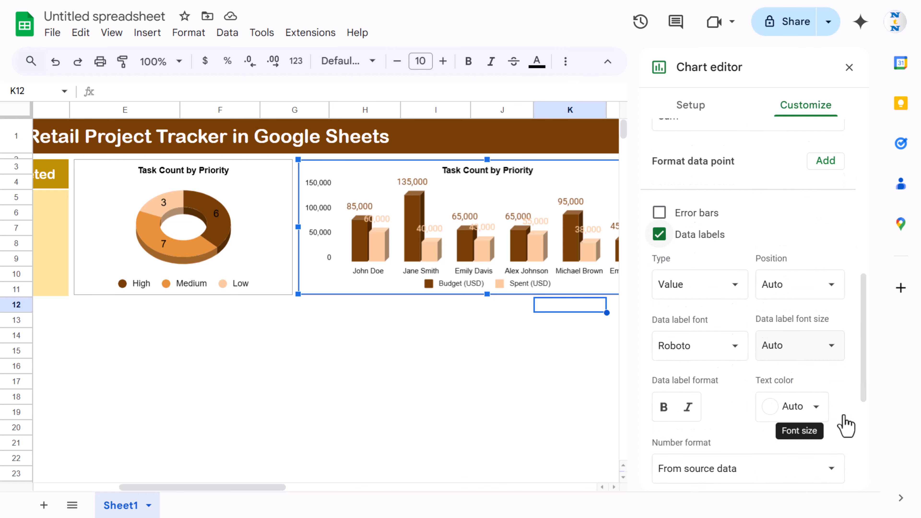
{"action": "left_click", "coordinate": [816, 393]}
{"action": "left_click", "coordinate": [673, 173]}
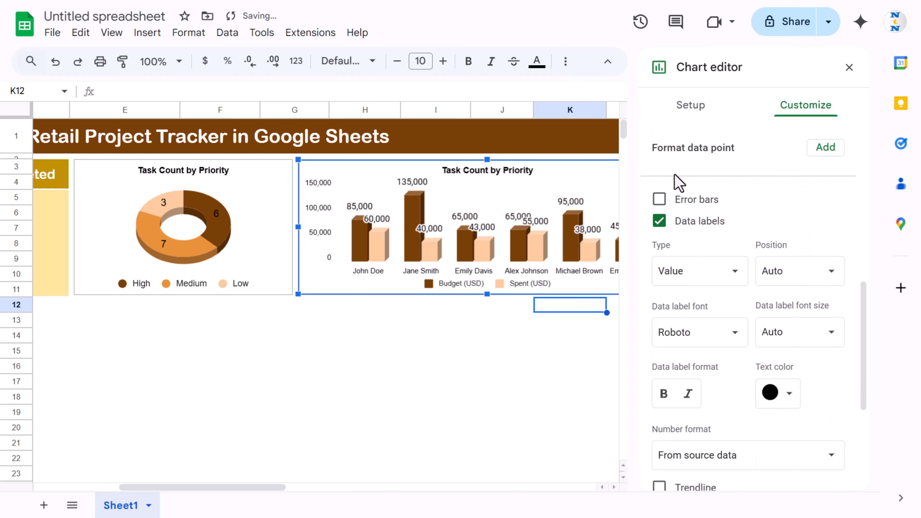
{"action": "left_click", "coordinate": [850, 68]}
{"action": "left_click", "coordinate": [712, 338]}
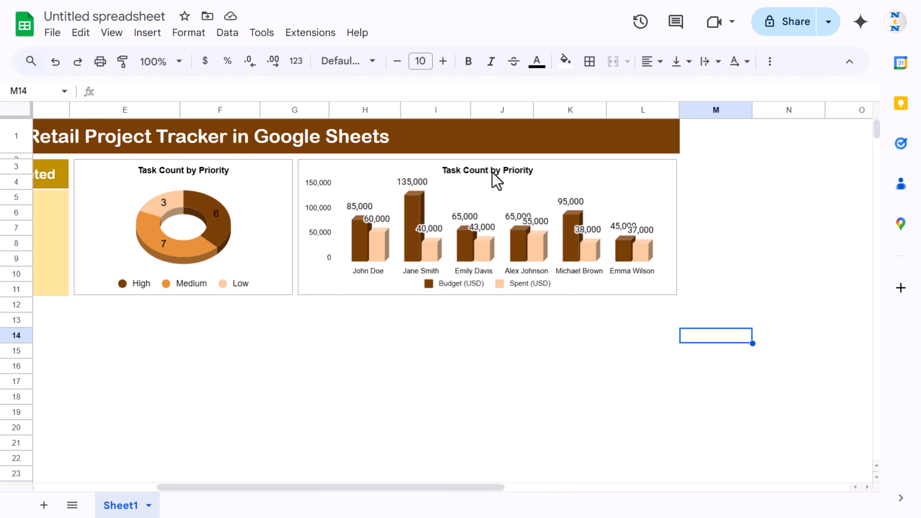
Step: Retitle the column chart "Budget Vs Spent by Assigned To"
{"action": "double_click", "coordinate": [495, 181]}
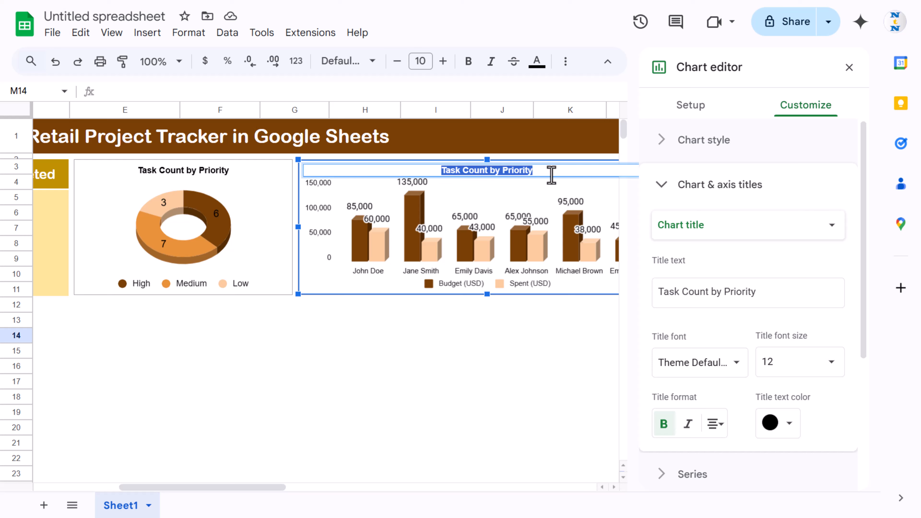
{"action": "type", "text": "Budget"}
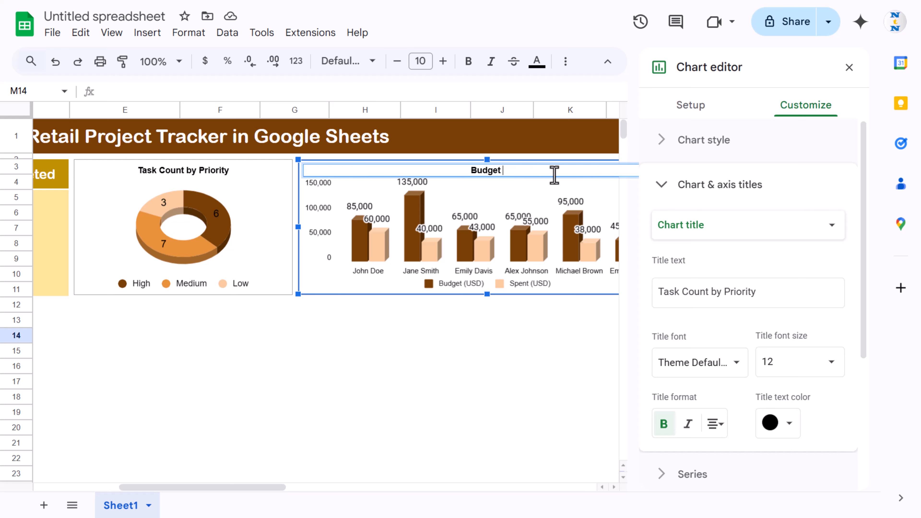
{"action": "type", "text": " Vs Spent by"}
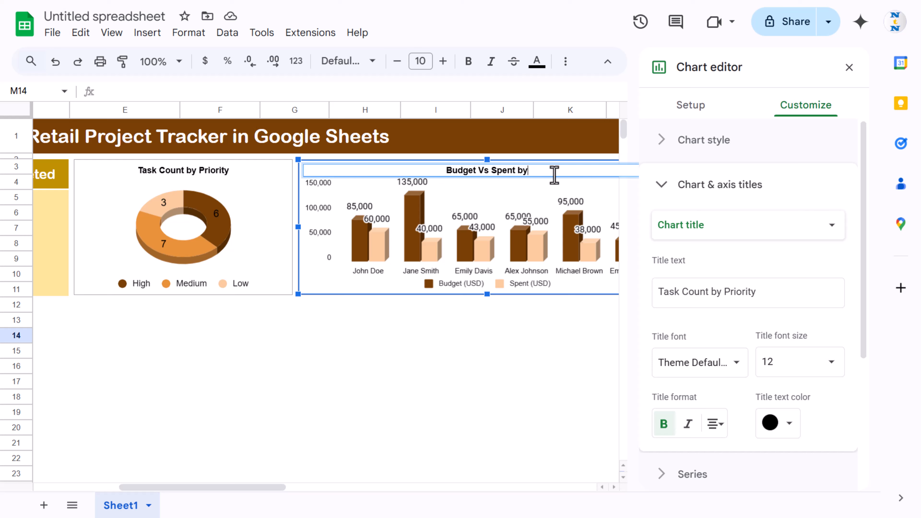
{"action": "type", "text": " Assigned"}
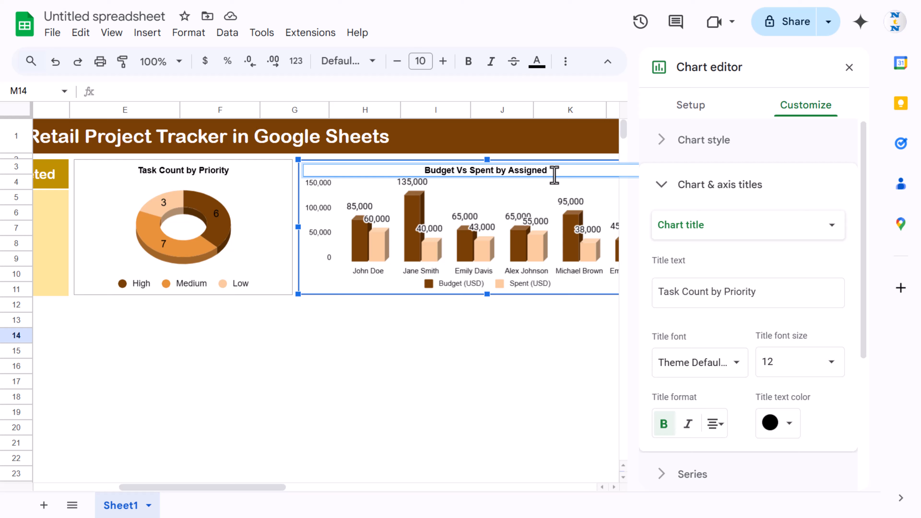
{"action": "type", "text": " To"}
{"action": "key", "text": "Return"}
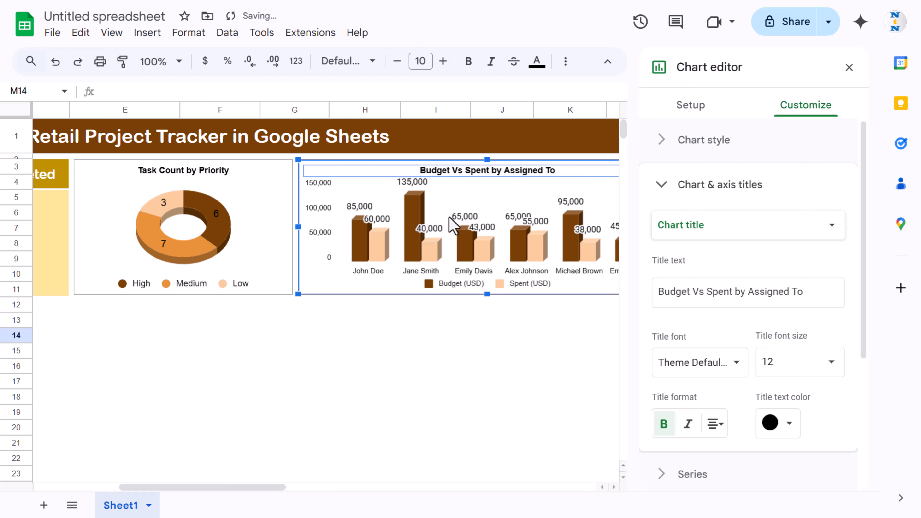
{"action": "left_click", "coordinate": [556, 335]}
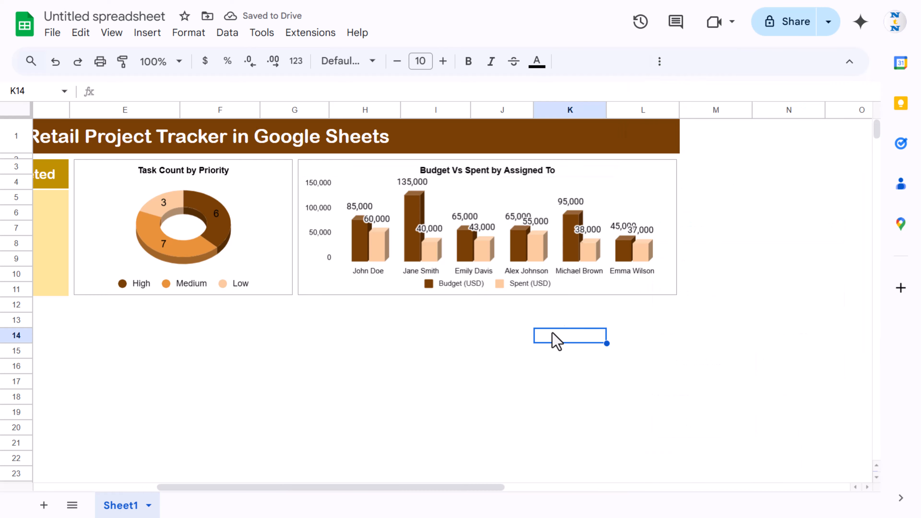
Step: Duplicate the Task Count by Priority donut chart and place the copy directly beneath the Total Projects card, against the sheet's left edge
{"action": "left_click_drag", "start_coordinate": [490, 482], "coordinate": [290, 486]}
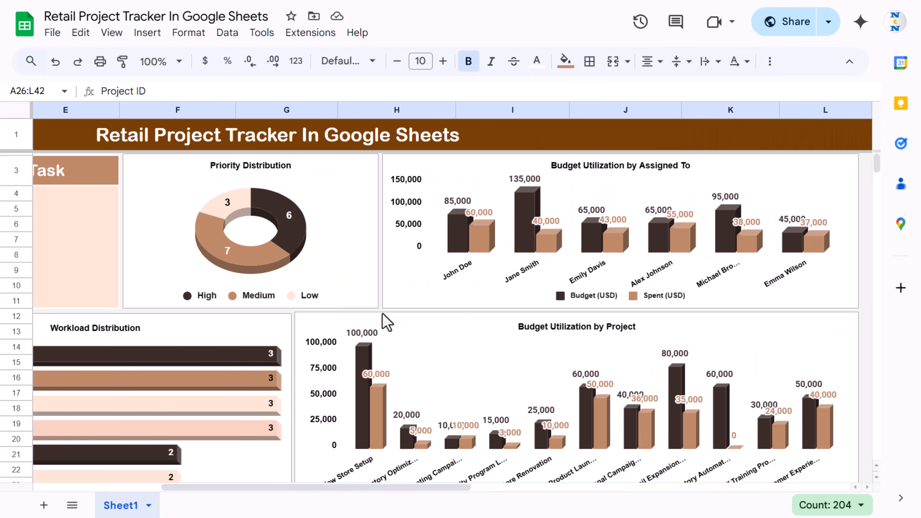
{"action": "left_click_drag", "start_coordinate": [267, 488], "coordinate": [99, 487]}
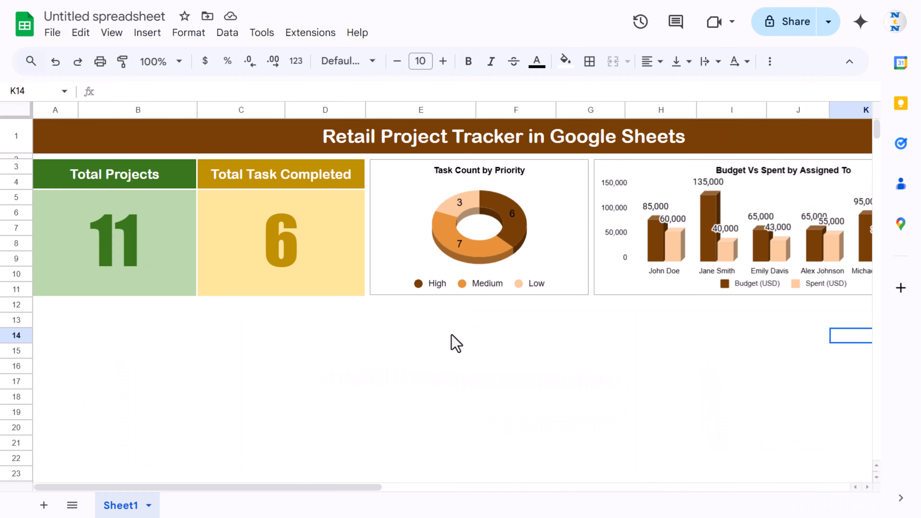
{"action": "left_click", "coordinate": [395, 353]}
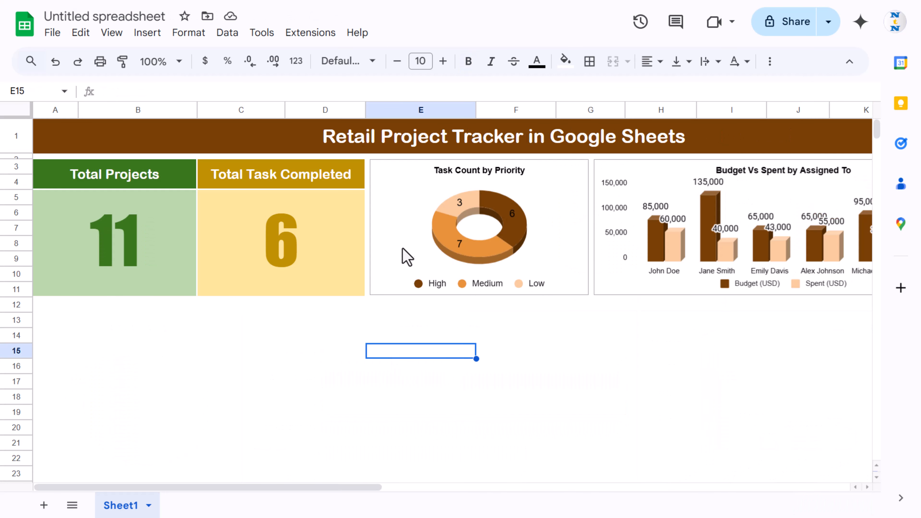
{"action": "left_click", "coordinate": [389, 215]}
{"action": "key", "text": "Escape"}
{"action": "left_click", "coordinate": [116, 342]}
{"action": "key", "text": "ctrl+v"}
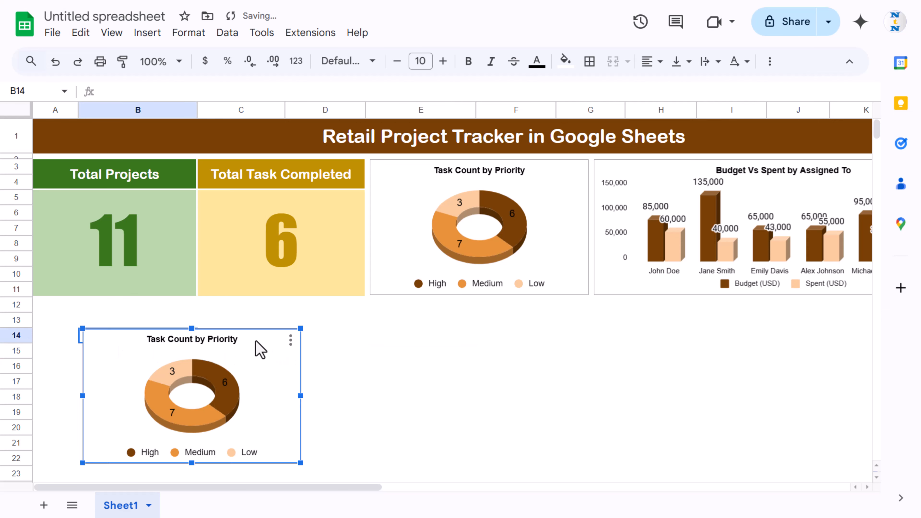
{"action": "left_click_drag", "start_coordinate": [257, 343], "coordinate": [208, 328]}
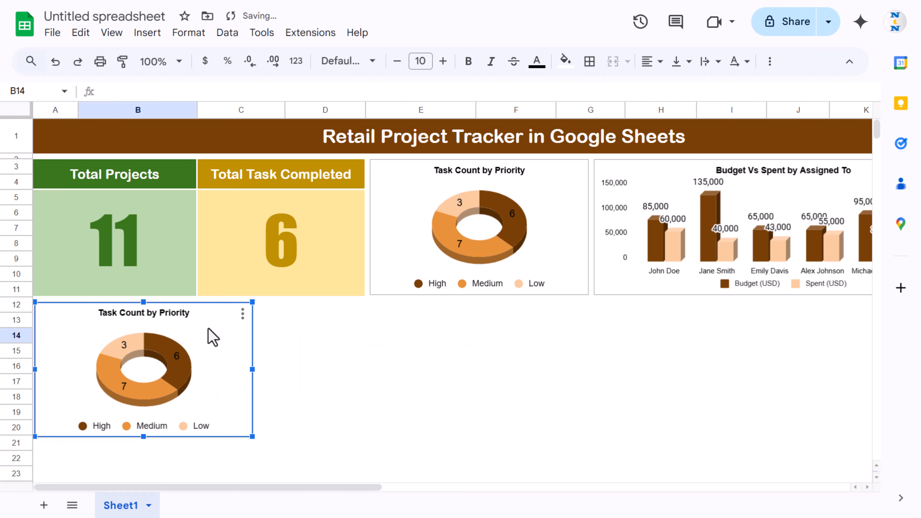
Step: Change the copied donut chart's type to a flat pie chart
{"action": "double_click", "coordinate": [209, 328]}
{"action": "left_click", "coordinate": [733, 170]}
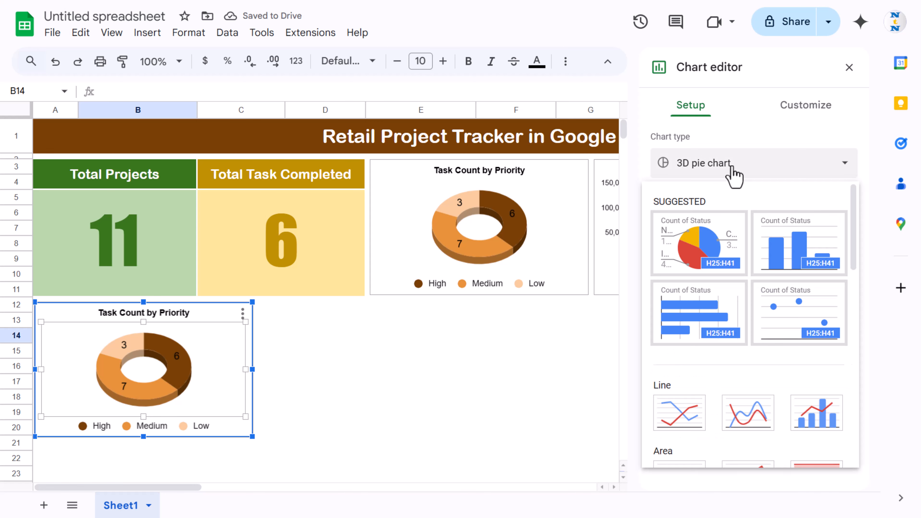
{"action": "scroll", "coordinate": [730, 291], "scroll_direction": "down", "scroll_amount": 10}
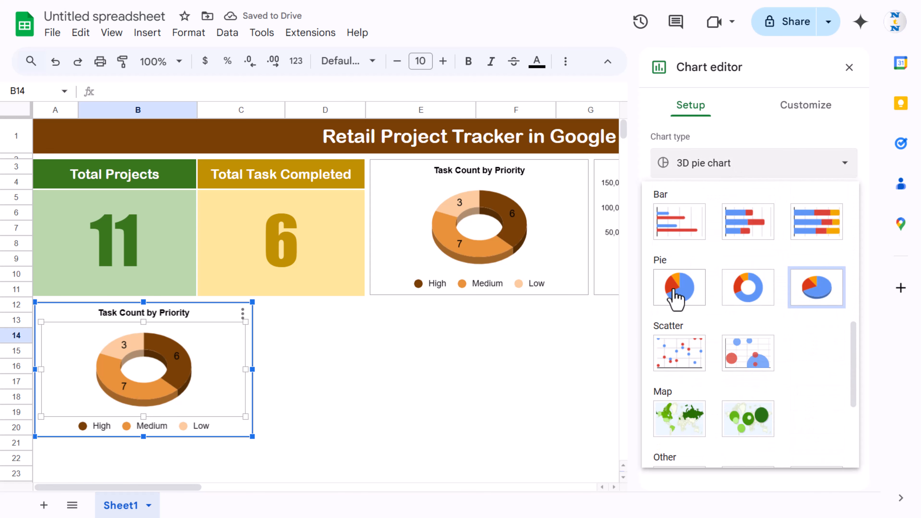
{"action": "left_click", "coordinate": [673, 299]}
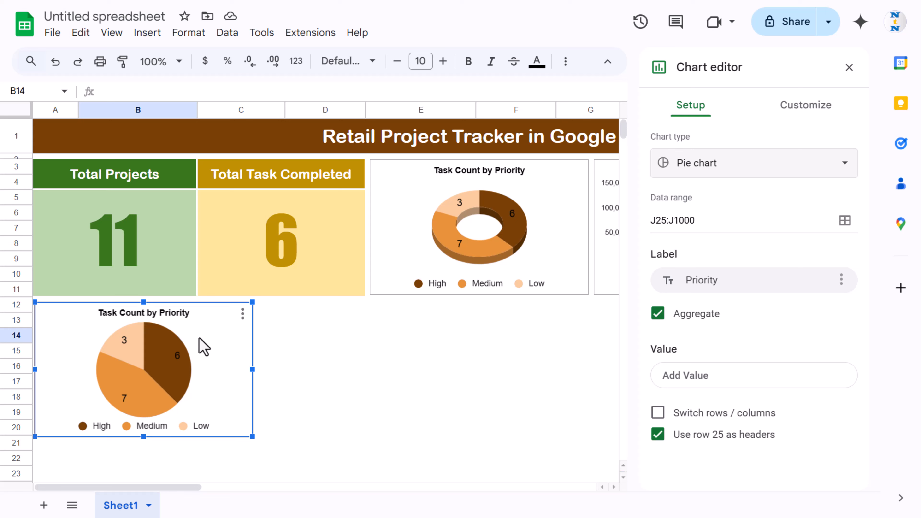
Step: Set the pie chart's data range to the Status column, H25:H1000
{"action": "left_click", "coordinate": [845, 220]}
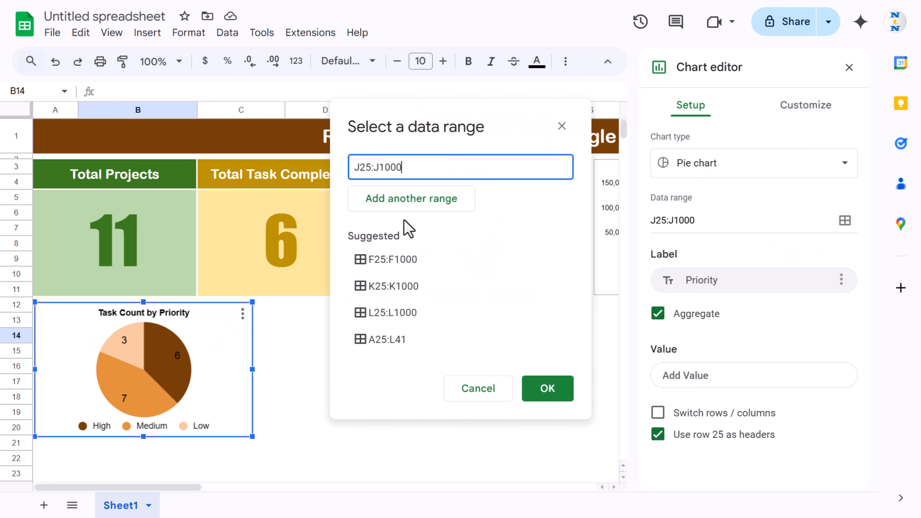
{"action": "left_click_drag", "start_coordinate": [418, 168], "coordinate": [302, 166]}
{"action": "key", "text": "BackSpace"}
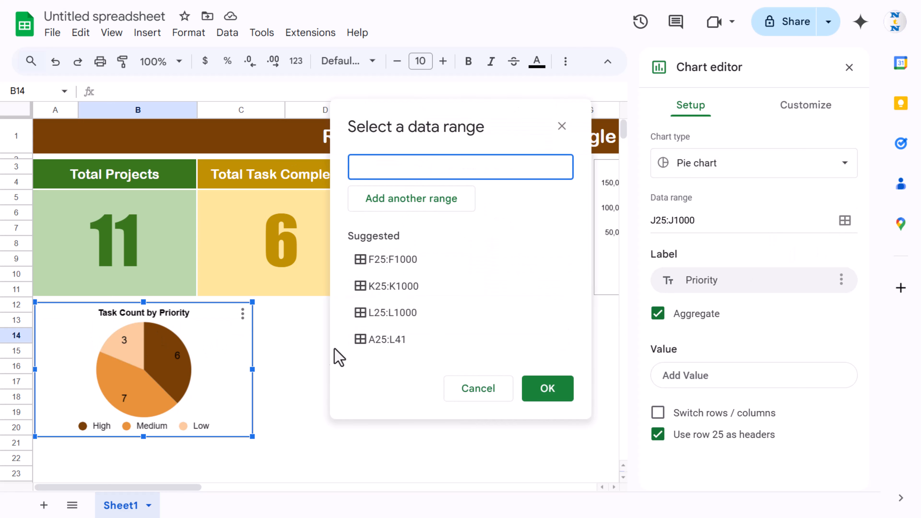
{"action": "left_click", "coordinate": [301, 352]}
{"action": "key", "text": "ctrl+Down"}
{"action": "key", "text": "Down"}
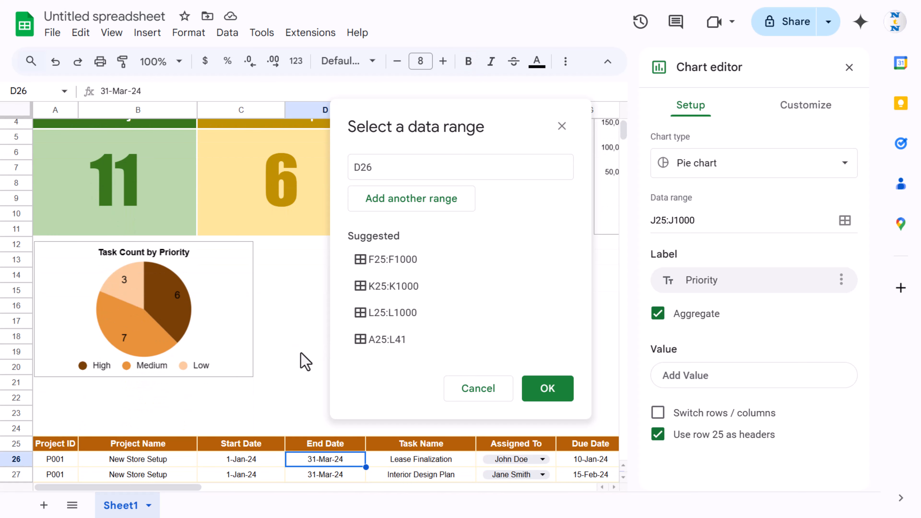
{"action": "key", "text": "Up"}
{"action": "key", "text": "Right"}
{"action": "key", "text": "Right"}
{"action": "key", "text": "Right"}
{"action": "key", "text": "Right"}
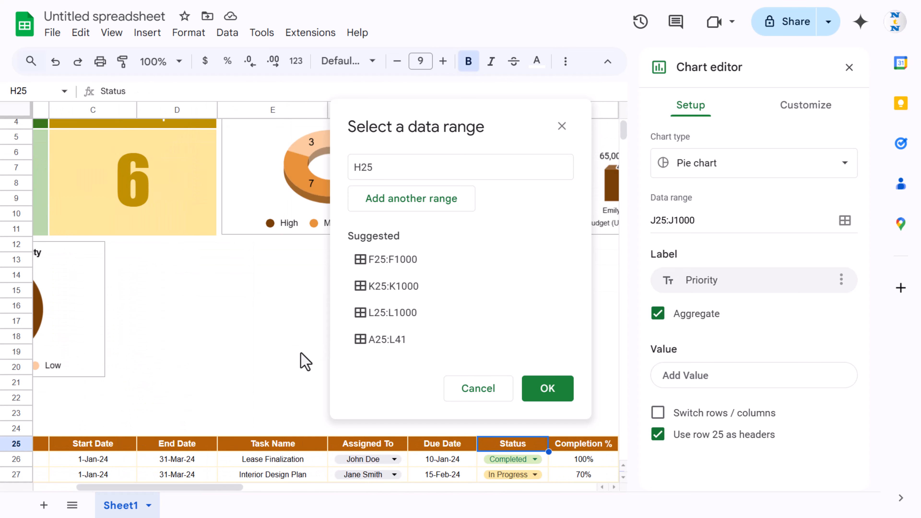
{"action": "left_click_drag", "start_coordinate": [377, 116], "coordinate": [154, 67]}
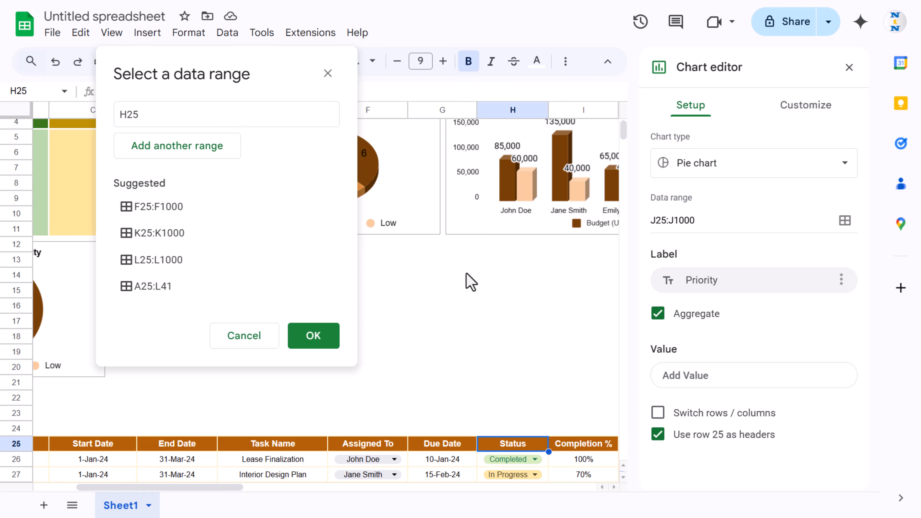
{"action": "key", "text": "ctrl+shift+Down"}
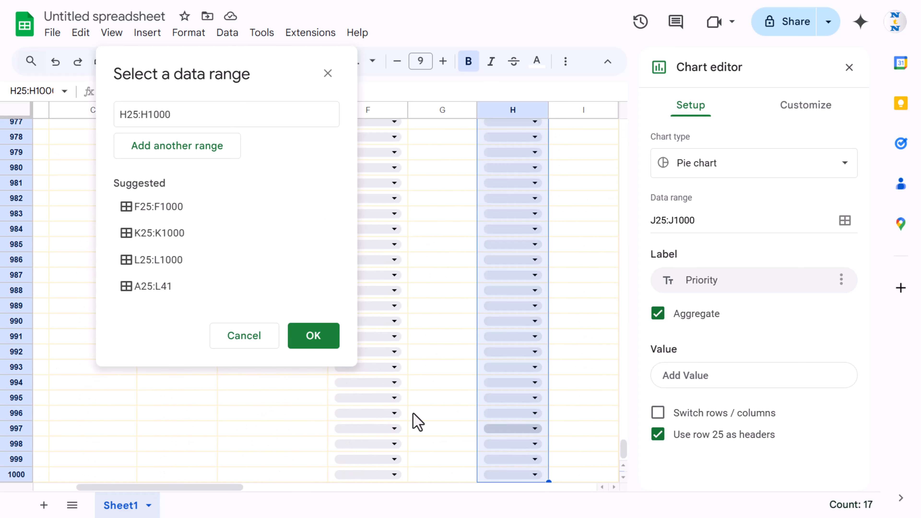
{"action": "left_click", "coordinate": [313, 335]}
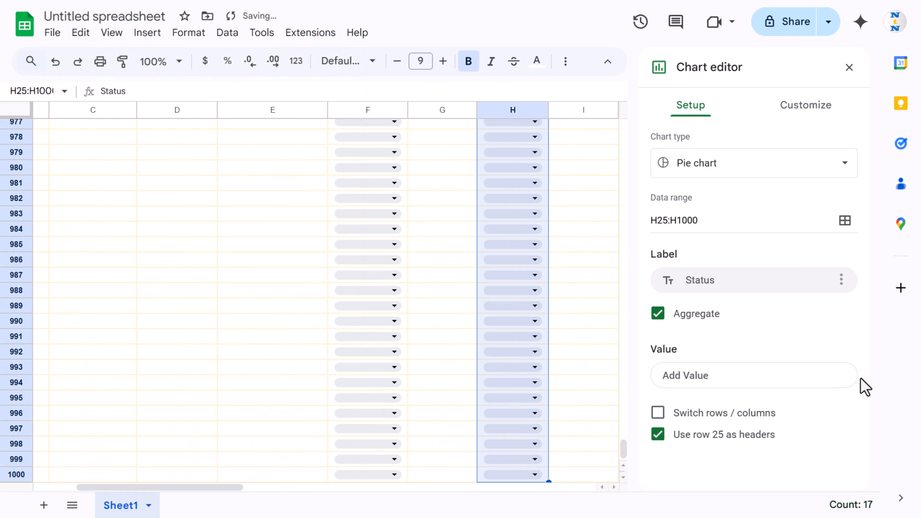
Step: Retitle the status pie chart "Task Count by Status"
{"action": "left_click", "coordinate": [234, 280]}
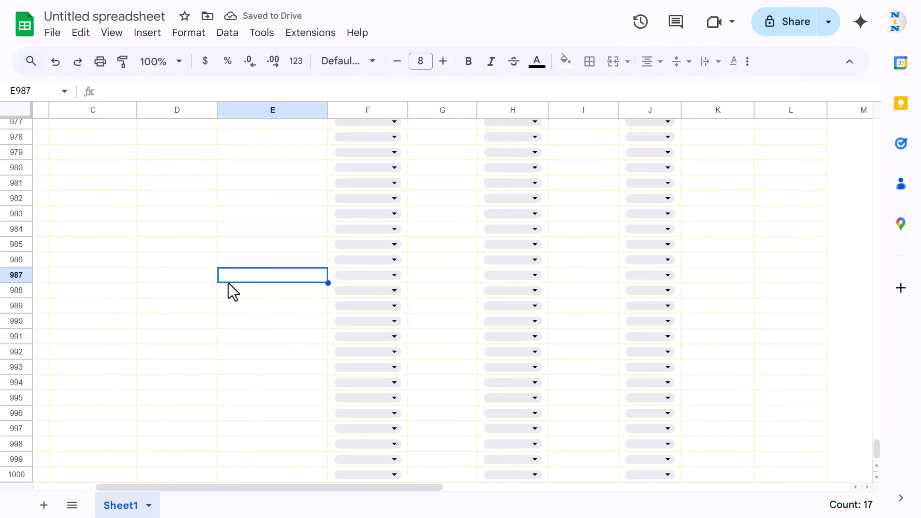
{"action": "key", "text": "ctrl+Up"}
{"action": "key", "text": "ctrl+Up"}
{"action": "key", "text": "ctrl+Up"}
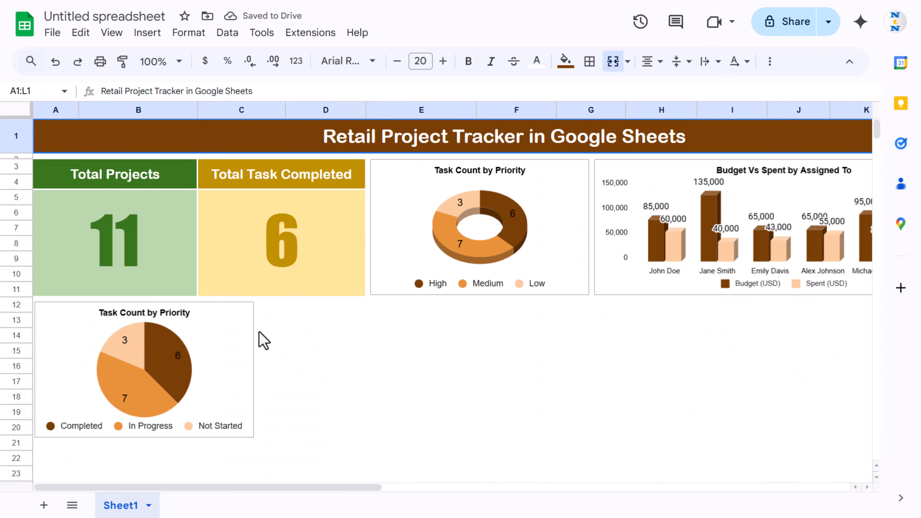
{"action": "scroll", "coordinate": [382, 377], "scroll_direction": "down", "scroll_amount": 2}
{"action": "left_click", "coordinate": [178, 243]}
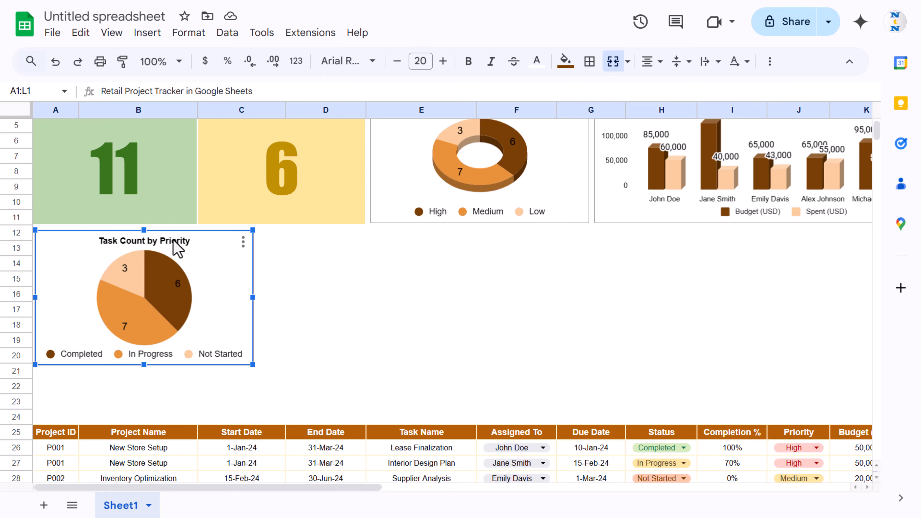
{"action": "double_click", "coordinate": [180, 247]}
{"action": "left_click", "coordinate": [175, 241]}
{"action": "double_click", "coordinate": [174, 241]}
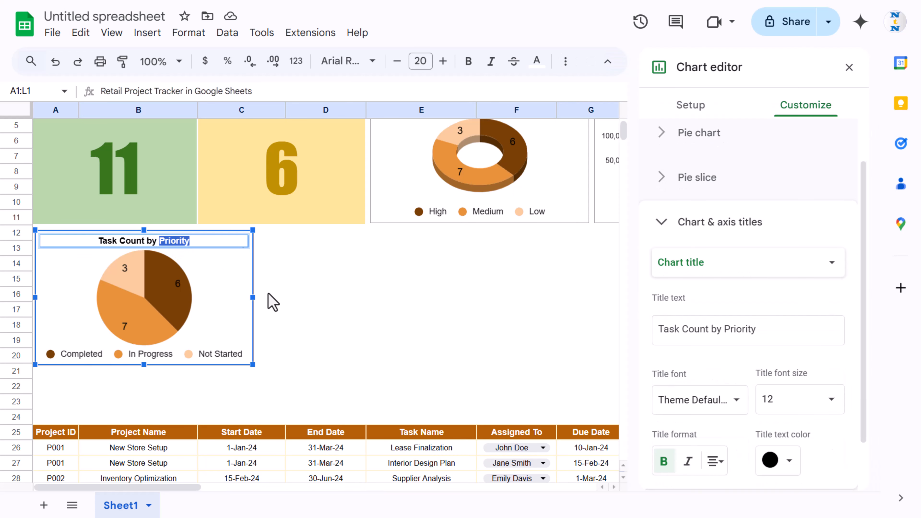
{"action": "type", "text": "Status"}
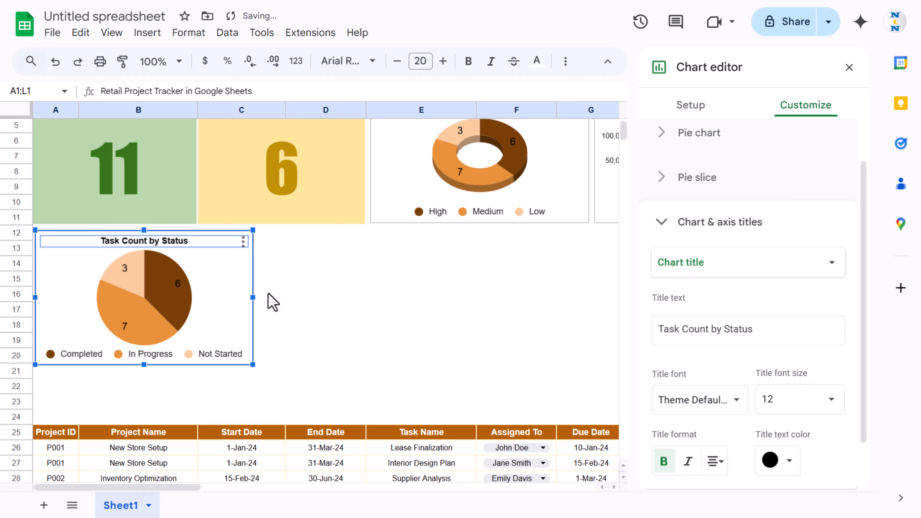
Step: Turn on the 3D chart style for the Task Count by Status pie chart
{"action": "left_click", "coordinate": [240, 276]}
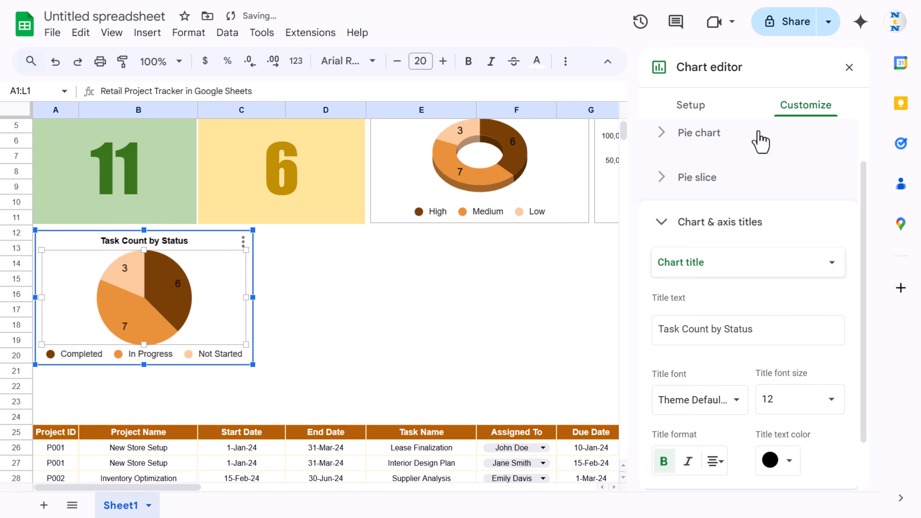
{"action": "scroll", "coordinate": [729, 152], "scroll_direction": "up", "scroll_amount": 2}
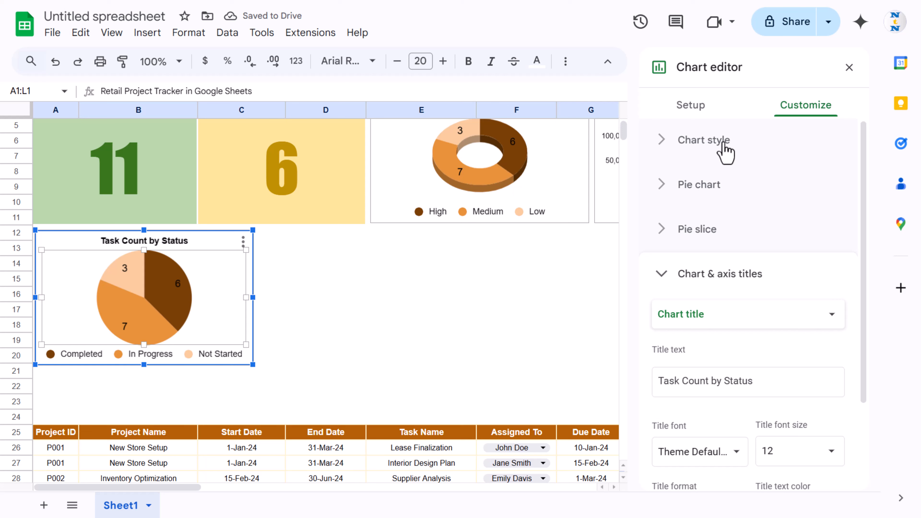
{"action": "left_click", "coordinate": [723, 145]}
{"action": "left_click", "coordinate": [659, 339]}
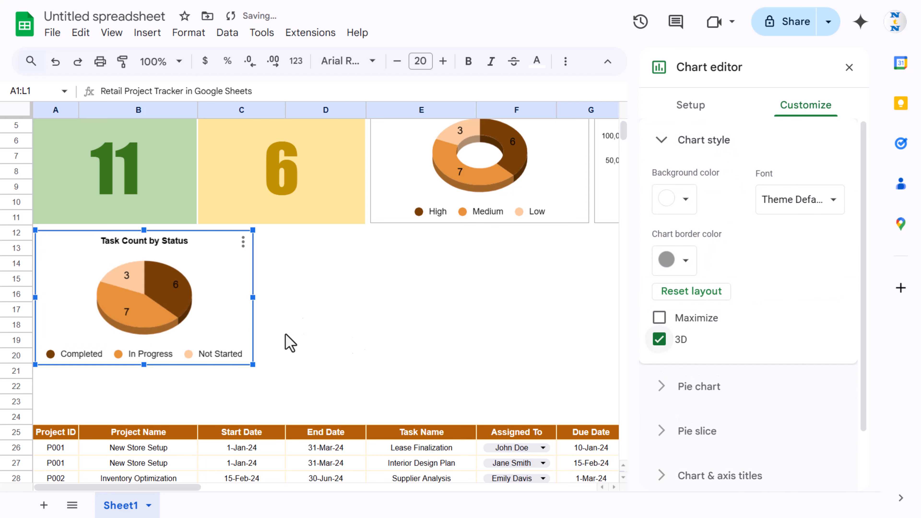
Step: Colour the Completed slice's data label white in the Task Count by Status pie chart
{"action": "left_click", "coordinate": [173, 299]}
{"action": "left_click", "coordinate": [174, 288]}
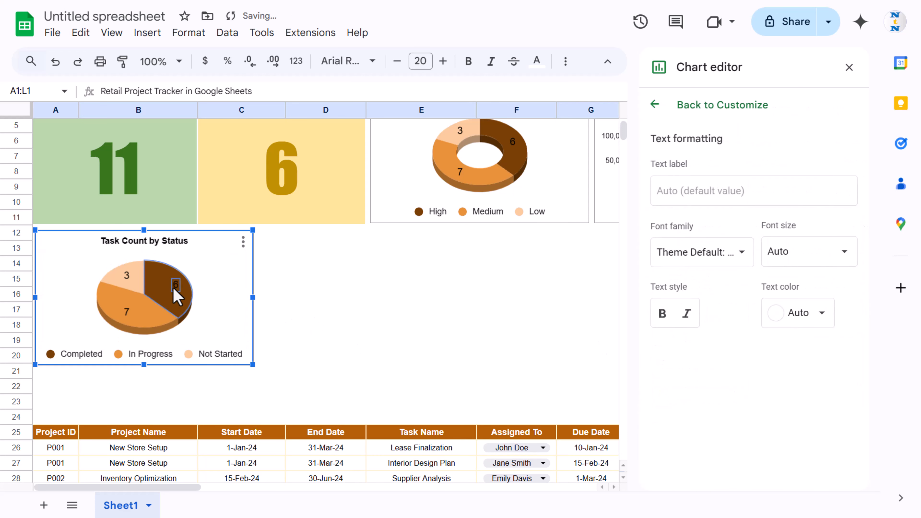
{"action": "left_click", "coordinate": [820, 314]}
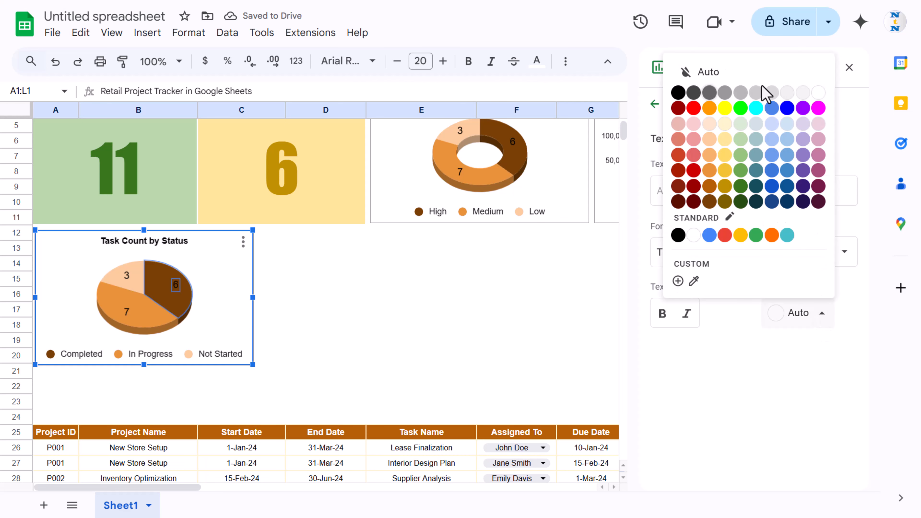
{"action": "left_click", "coordinate": [818, 94]}
{"action": "left_click", "coordinate": [389, 314]}
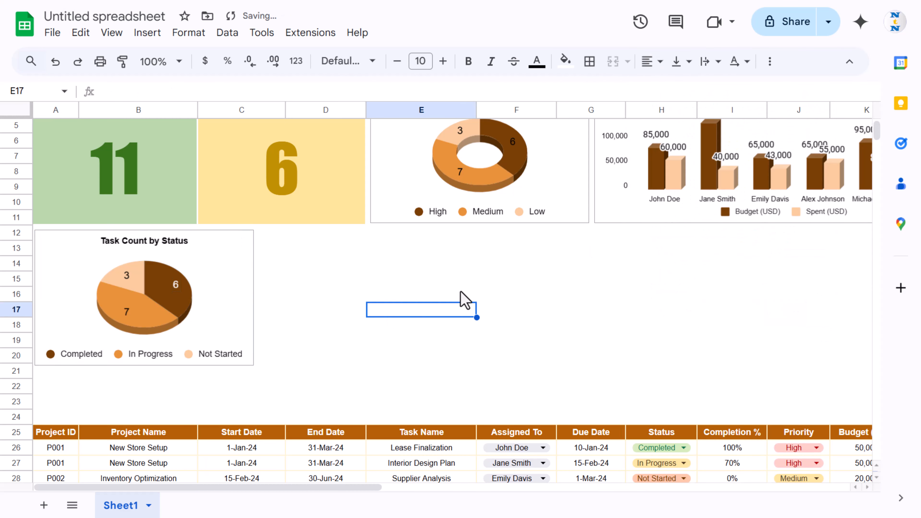
Step: Colour the High slice's data label white in the Task Count by Priority donut chart
{"action": "left_click", "coordinate": [514, 143]}
{"action": "double_click", "coordinate": [515, 145]}
{"action": "left_click", "coordinate": [808, 318]}
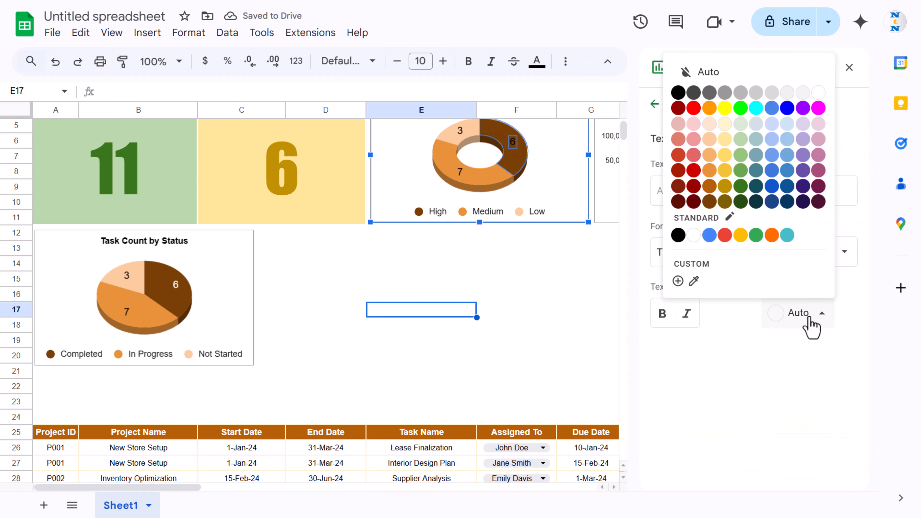
{"action": "left_click", "coordinate": [818, 93]}
{"action": "left_click", "coordinate": [542, 297]}
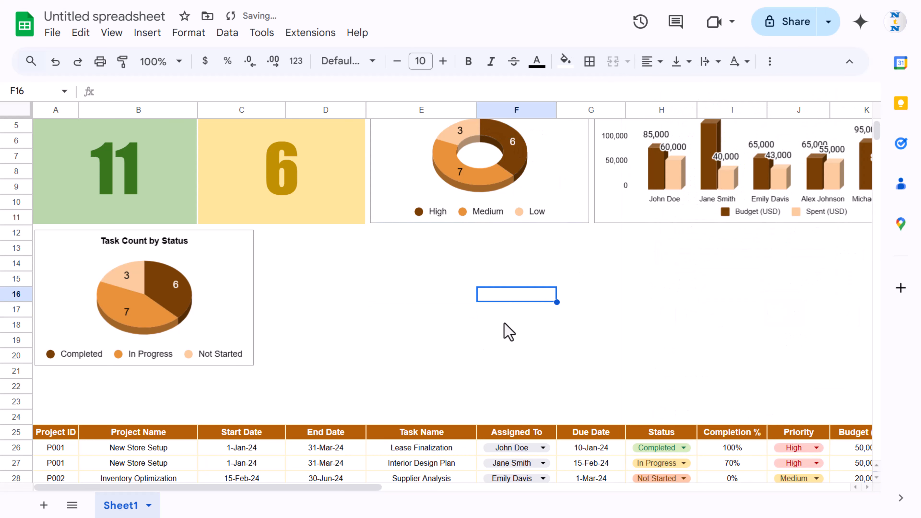
Step: Stretch the Task Count by Status pie chart downward through row 24, ending just above the project table's header
{"action": "left_click", "coordinate": [242, 302]}
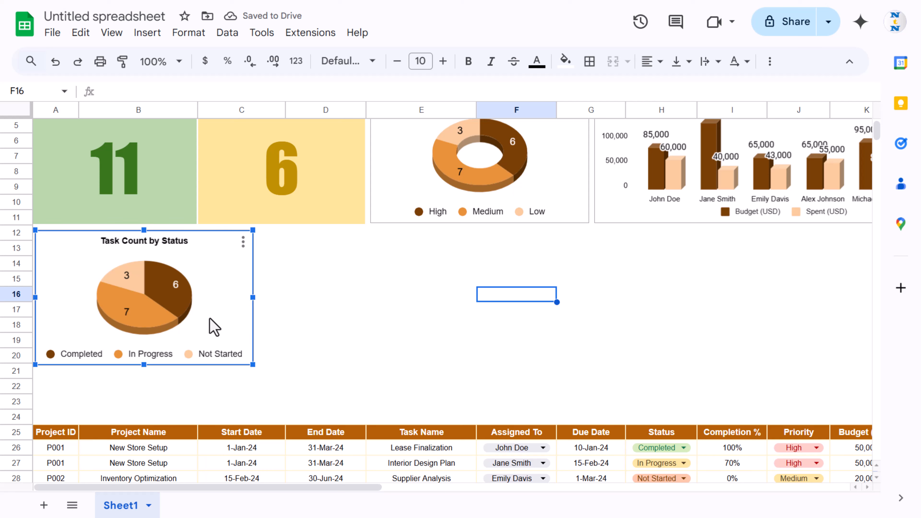
{"action": "left_click_drag", "start_coordinate": [141, 365], "coordinate": [142, 406]}
{"action": "left_click", "coordinate": [330, 314]}
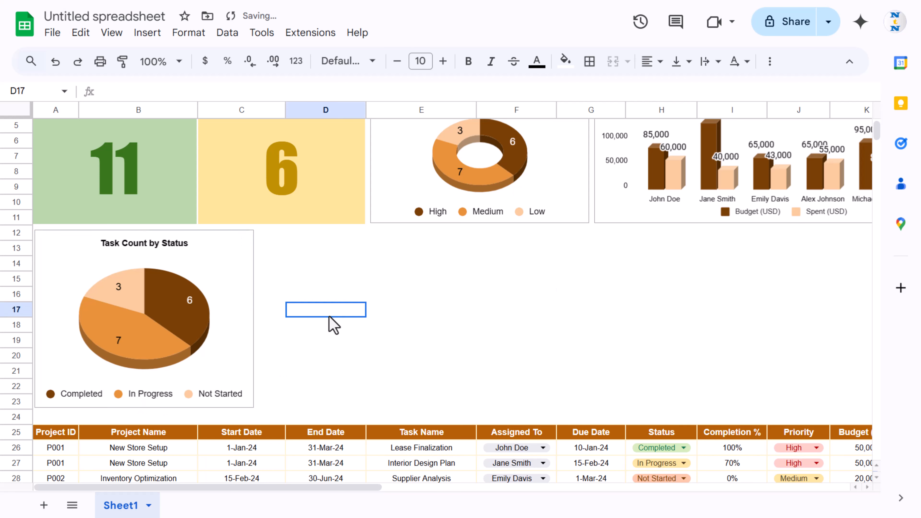
{"action": "left_click", "coordinate": [154, 404]}
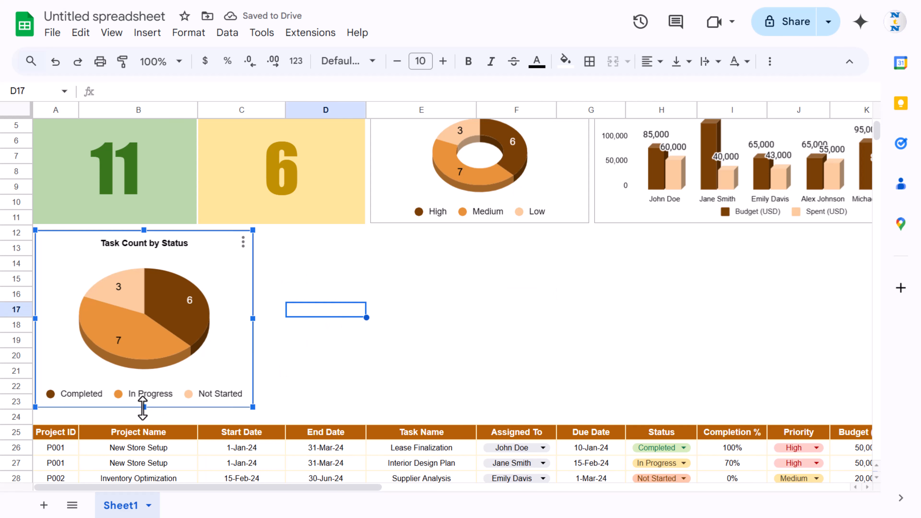
{"action": "left_click_drag", "start_coordinate": [144, 408], "coordinate": [144, 420]}
{"action": "left_click", "coordinate": [420, 359]}
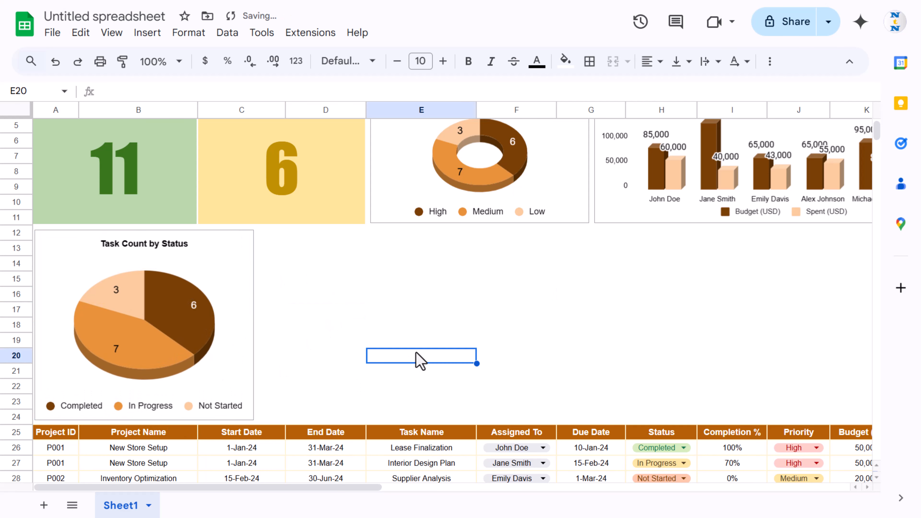
Step: Duplicate the Task Count by Status pie chart directly beside the original and widen the copy to align with the donut chart's right edge
{"action": "left_click", "coordinate": [390, 269]}
{"action": "left_click", "coordinate": [192, 245]}
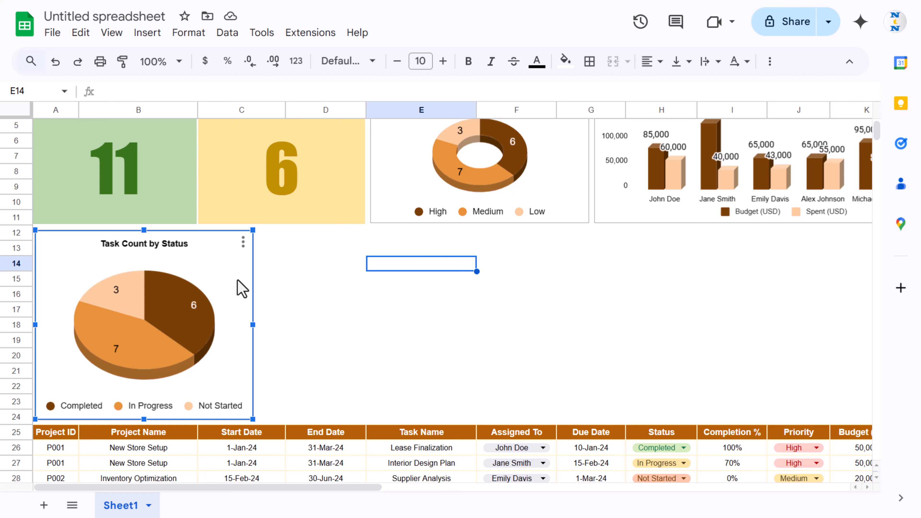
{"action": "left_click", "coordinate": [308, 268]}
{"action": "key", "text": "ctrl+v"}
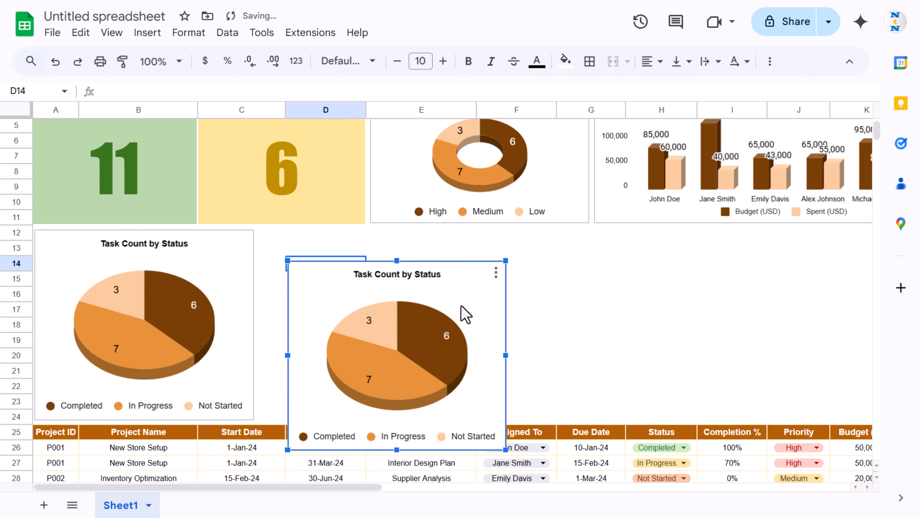
{"action": "left_click_drag", "start_coordinate": [462, 306], "coordinate": [432, 276]}
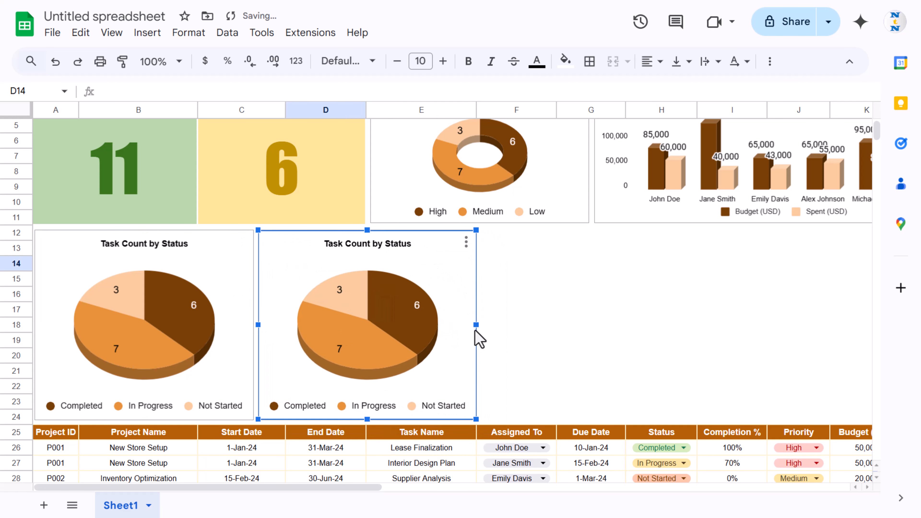
{"action": "left_click_drag", "start_coordinate": [476, 325], "coordinate": [590, 325]}
{"action": "left_click", "coordinate": [669, 328]}
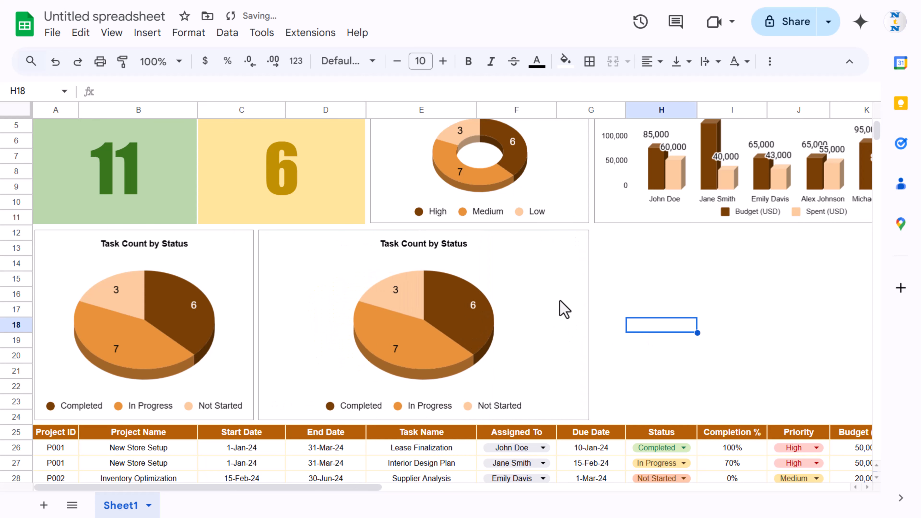
Step: Change the copied Task Count by Status chart's type to a bar chart
{"action": "left_click", "coordinate": [564, 310]}
{"action": "double_click", "coordinate": [560, 304]}
{"action": "left_click", "coordinate": [750, 177]}
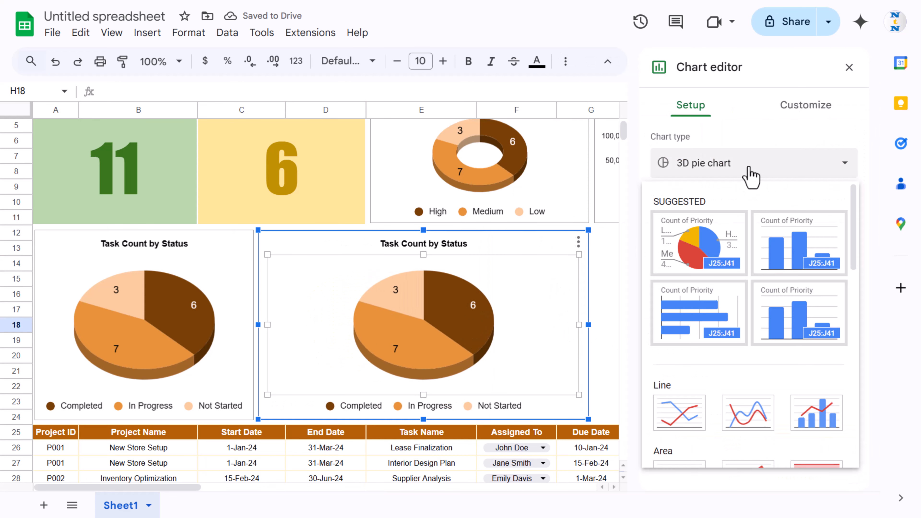
{"action": "scroll", "coordinate": [751, 313], "scroll_direction": "down", "scroll_amount": 3}
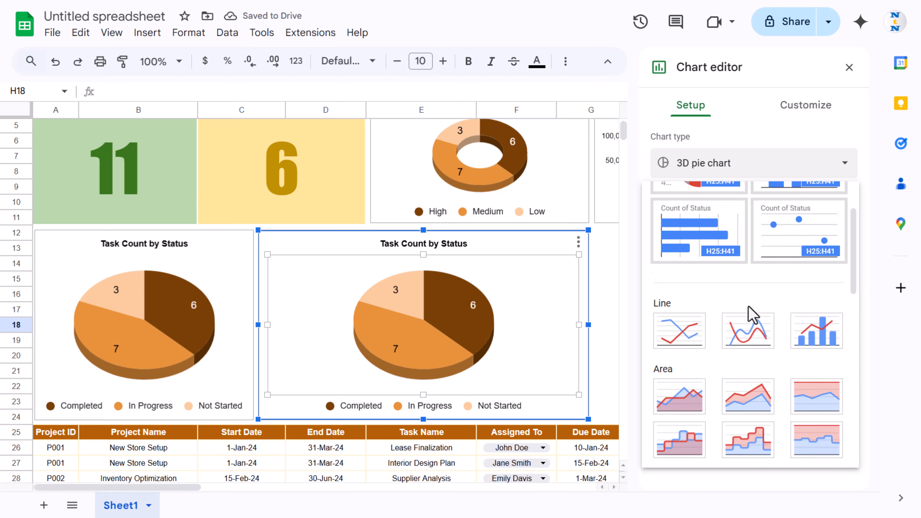
{"action": "scroll", "coordinate": [750, 313], "scroll_direction": "down", "scroll_amount": 5}
{"action": "left_click", "coordinate": [694, 302]}
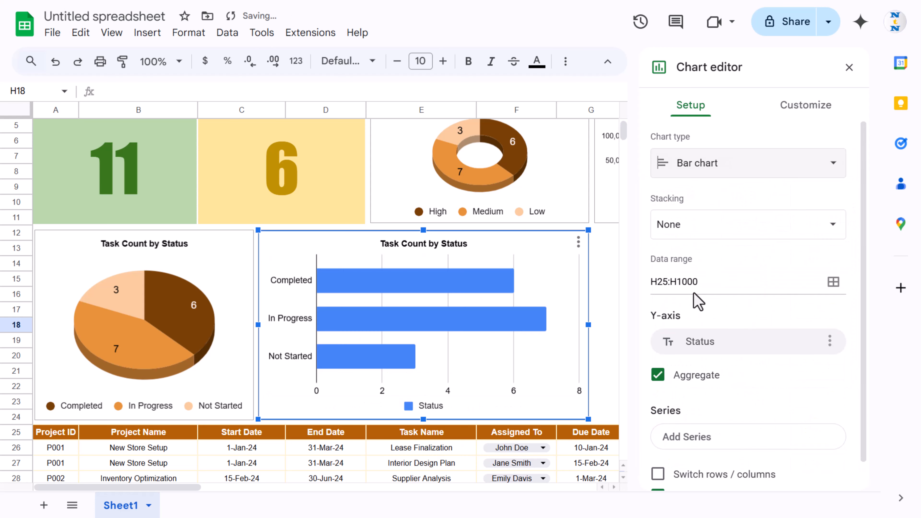
Step: Replace the bar chart's data range with the Assigned To column, F25:F1000
{"action": "left_click", "coordinate": [834, 281]}
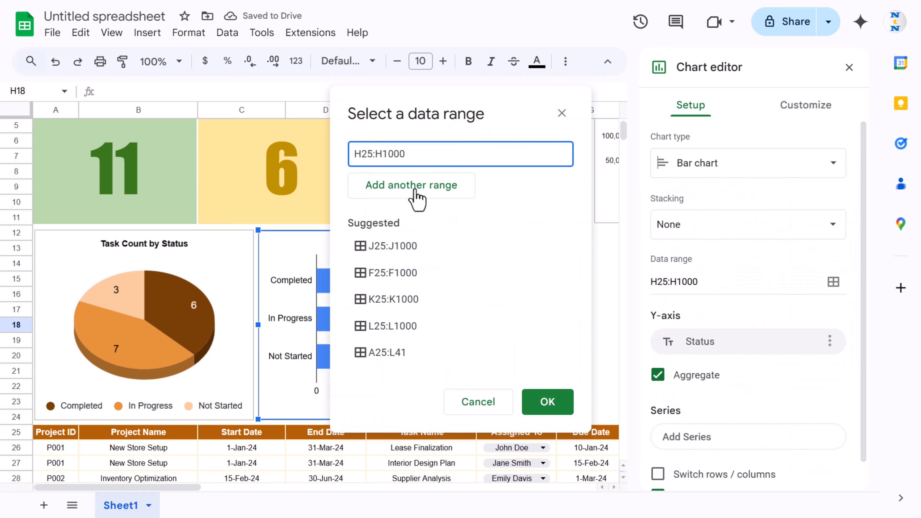
{"action": "left_click_drag", "start_coordinate": [407, 154], "coordinate": [382, 153]}
{"action": "key", "text": "ctrl+a"}
{"action": "key", "text": "BackSpace"}
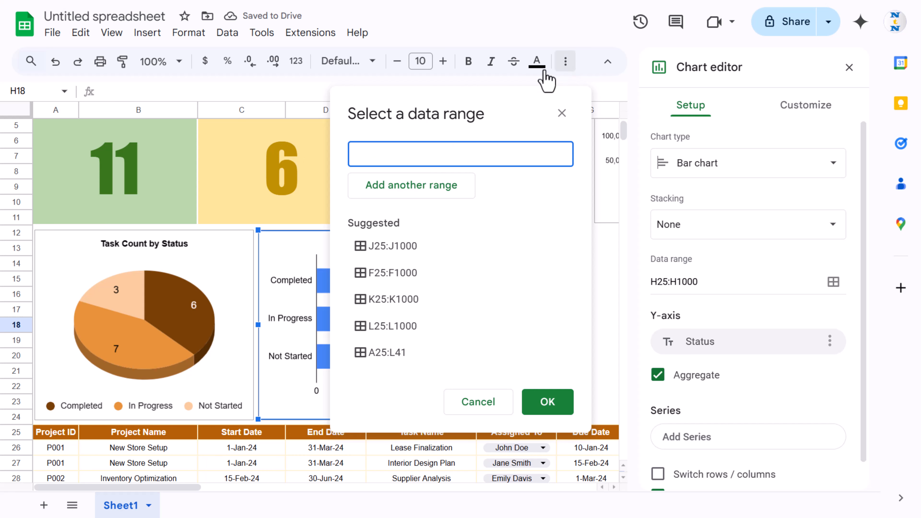
{"action": "left_click_drag", "start_coordinate": [428, 109], "coordinate": [719, 97]}
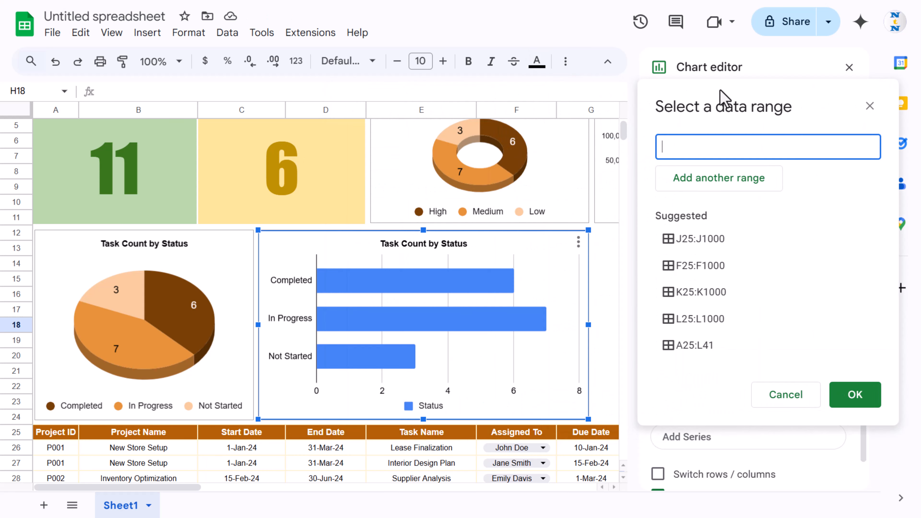
{"action": "left_click", "coordinate": [528, 435]}
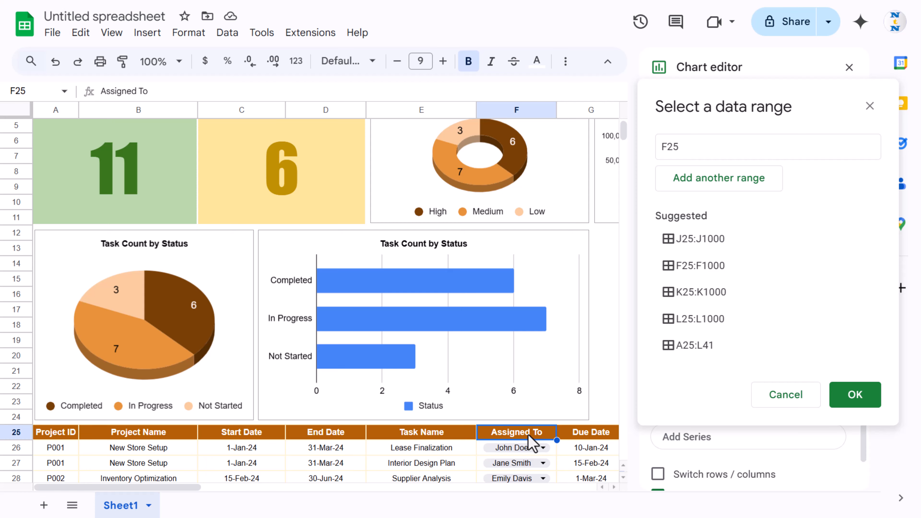
{"action": "key", "text": "ctrl+shift+Down"}
{"action": "left_click", "coordinate": [855, 394]}
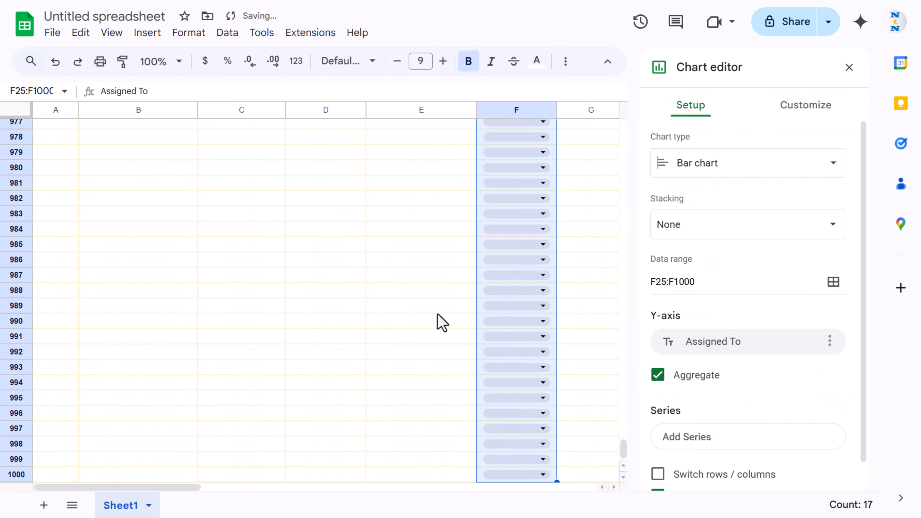
Step: Turn on the 3D chart style for the Assigned To bar chart
{"action": "left_click", "coordinate": [326, 295]}
{"action": "key", "text": "ctrl+Home"}
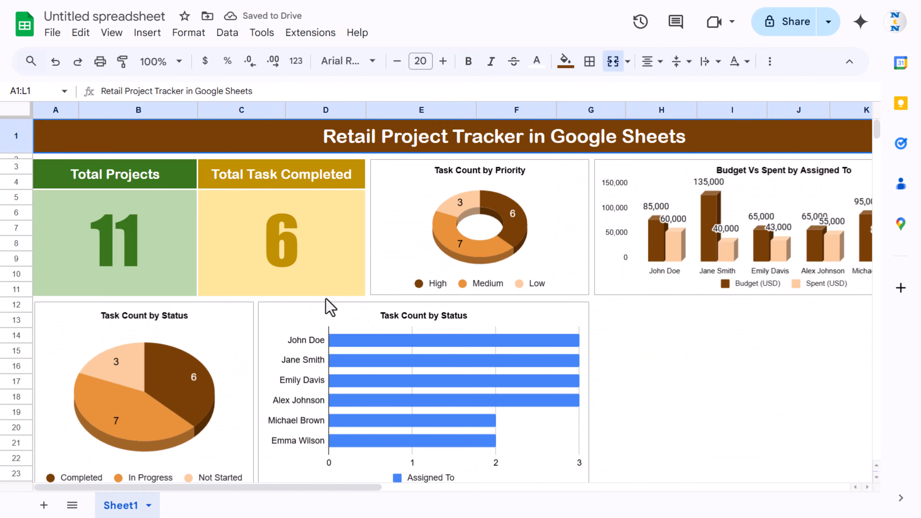
{"action": "scroll", "coordinate": [566, 367], "scroll_direction": "down", "scroll_amount": 3}
{"action": "left_click", "coordinate": [538, 178]}
{"action": "double_click", "coordinate": [539, 172]}
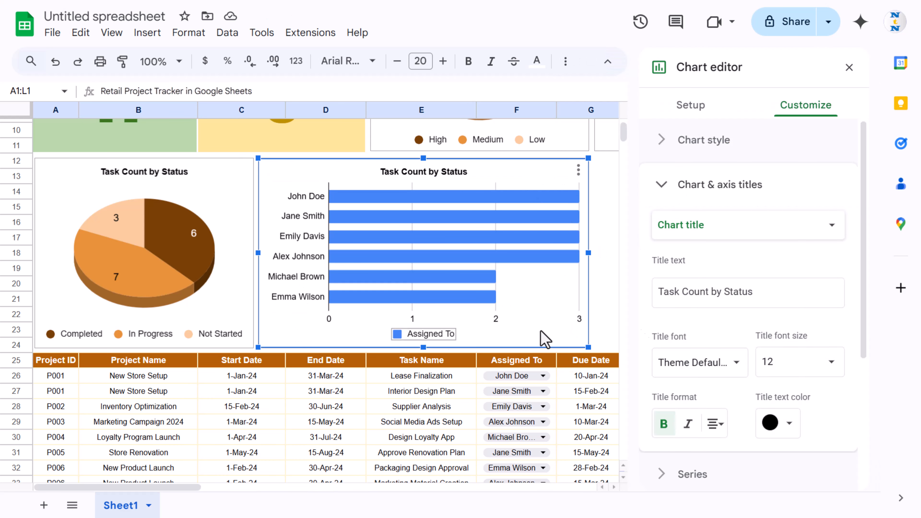
{"action": "left_click", "coordinate": [705, 141]}
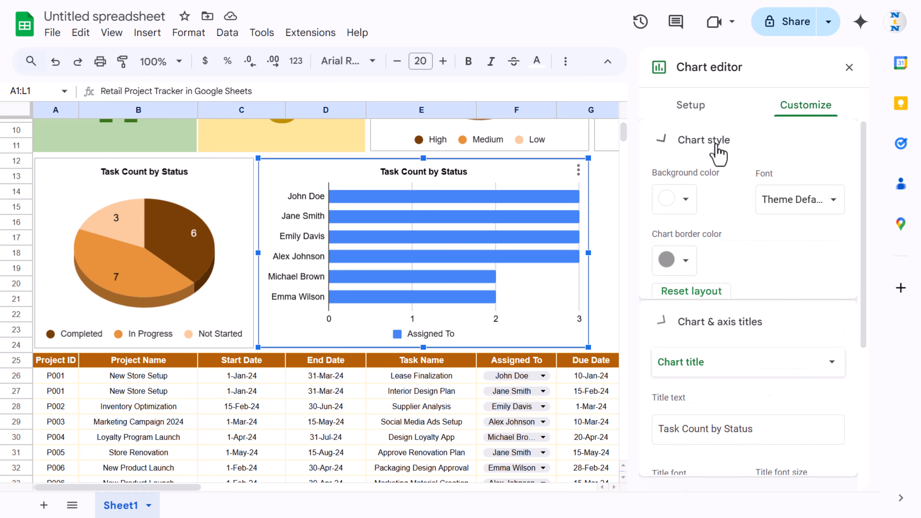
{"action": "left_click", "coordinate": [659, 339]}
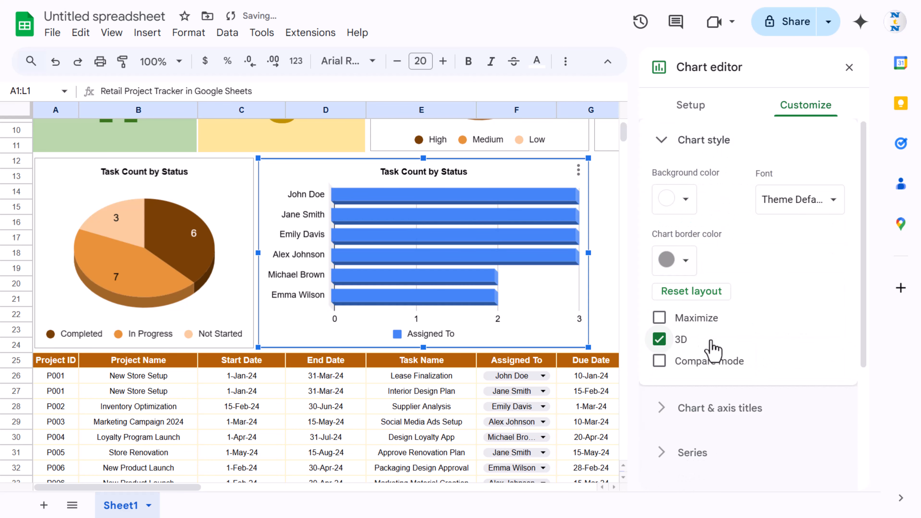
Step: Fill the Assigned To series of the copied bar chart with dark orange
{"action": "scroll", "coordinate": [725, 319], "scroll_direction": "down", "scroll_amount": 4}
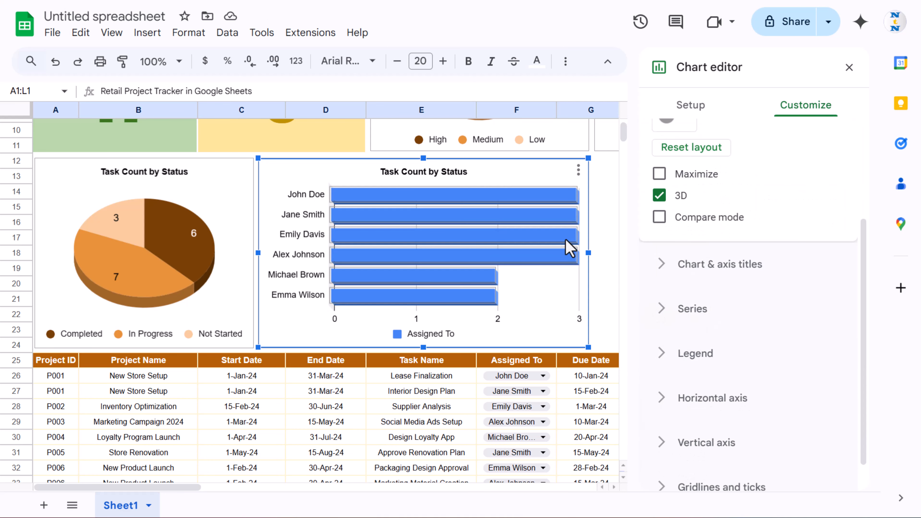
{"action": "left_click", "coordinate": [692, 306]}
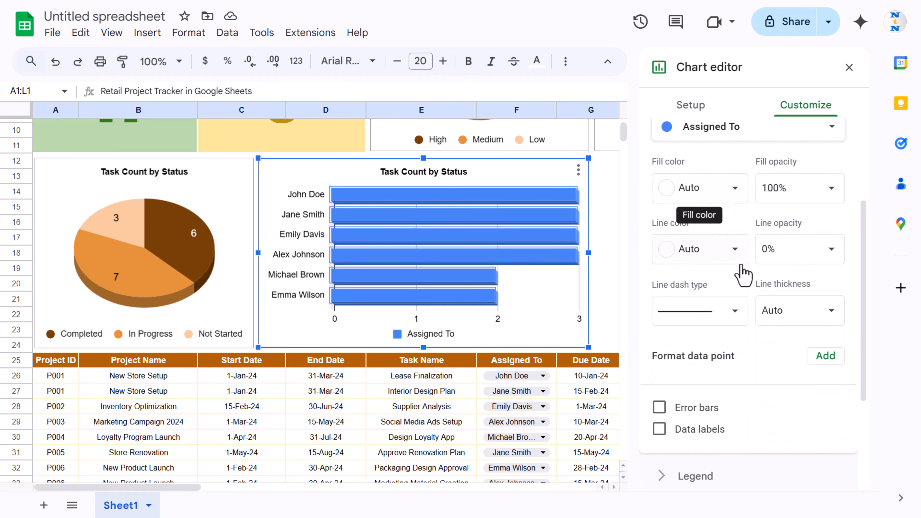
{"action": "scroll", "coordinate": [799, 209], "scroll_direction": "up", "scroll_amount": 4}
{"action": "left_click", "coordinate": [738, 341]}
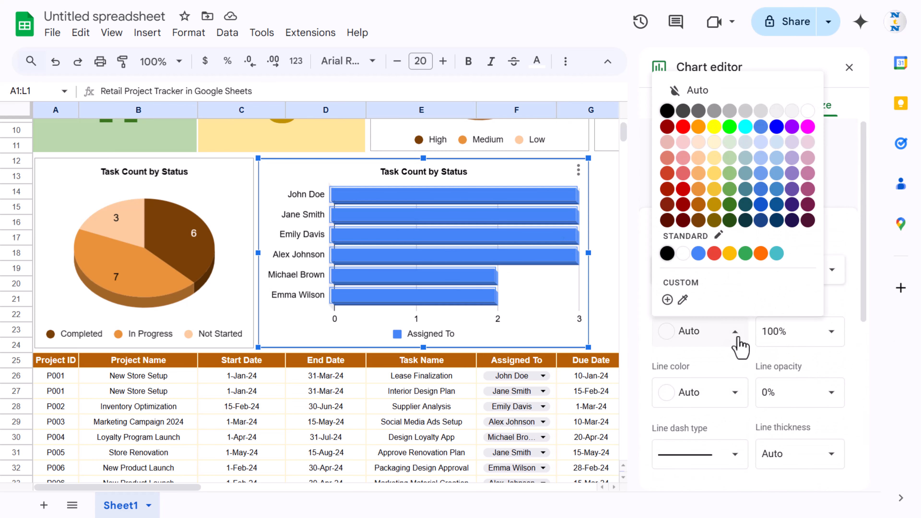
{"action": "left_click", "coordinate": [699, 204]}
Step: Turn on data labels for the Assigned To bars and remove the horizontal axis's major gridlines
{"action": "scroll", "coordinate": [736, 373], "scroll_direction": "down", "scroll_amount": 4}
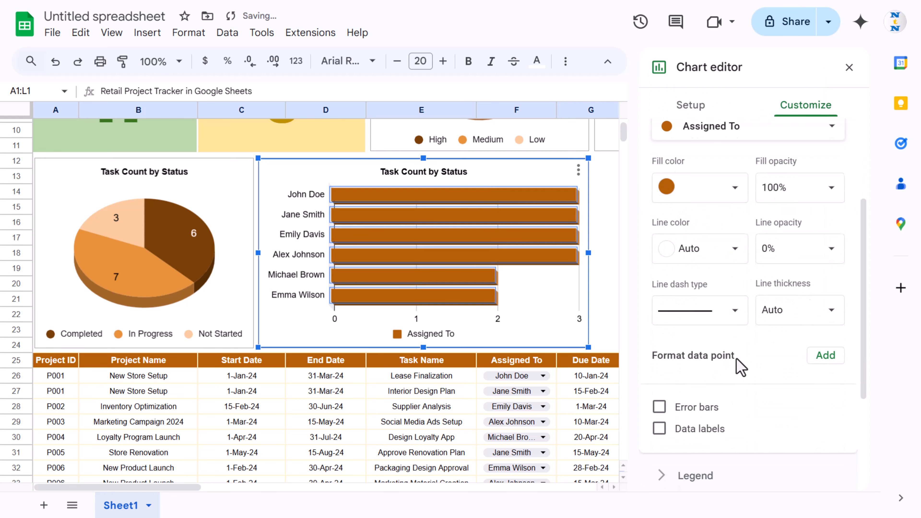
{"action": "left_click", "coordinate": [659, 429]}
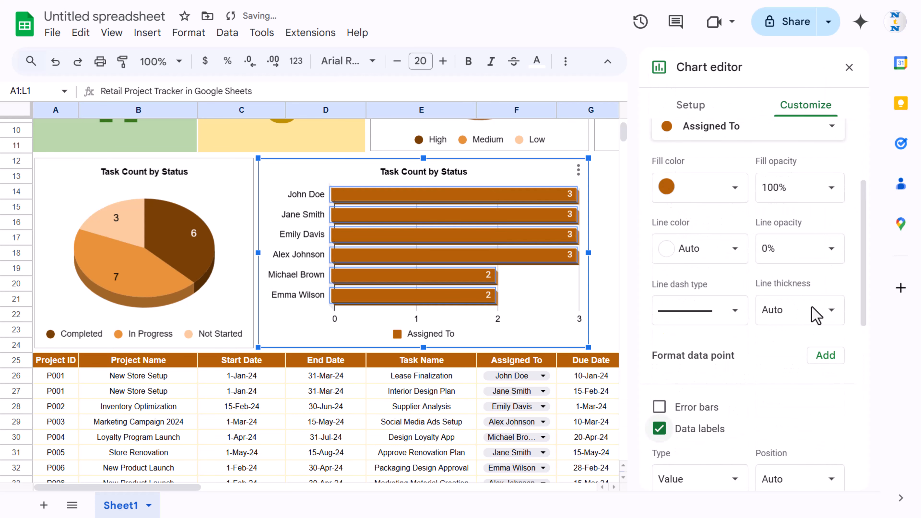
{"action": "left_click", "coordinate": [580, 292]}
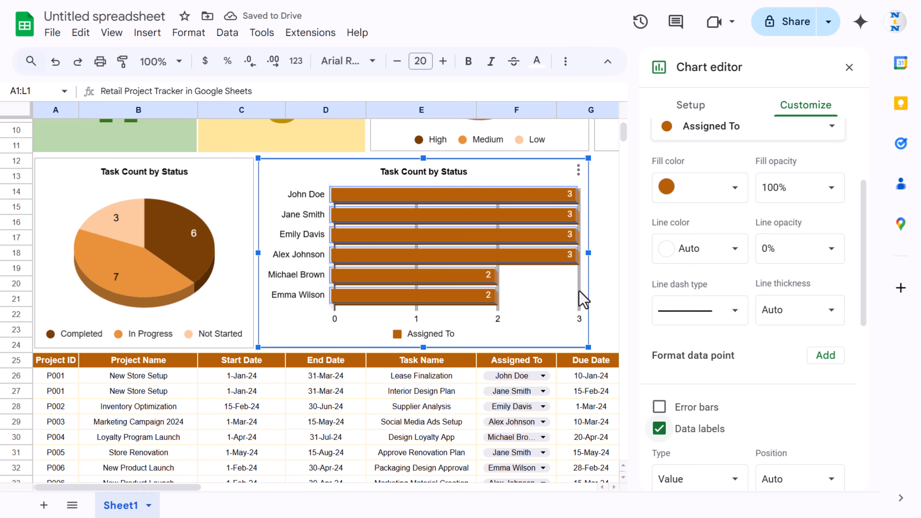
{"action": "left_click", "coordinate": [660, 433]}
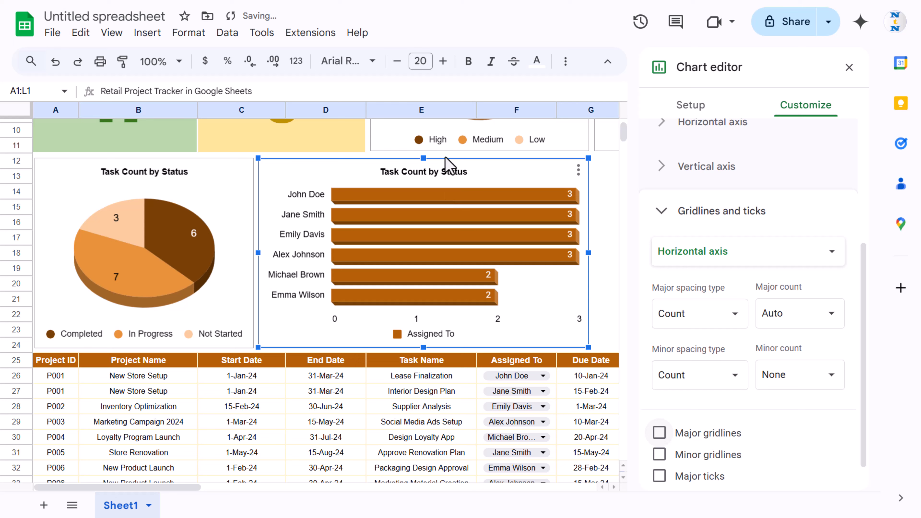
Step: Retitle the bar chart as "Task Count by Assigned To"
{"action": "left_click", "coordinate": [453, 173]}
{"action": "double_click", "coordinate": [451, 173]}
{"action": "type", "text": "A"}
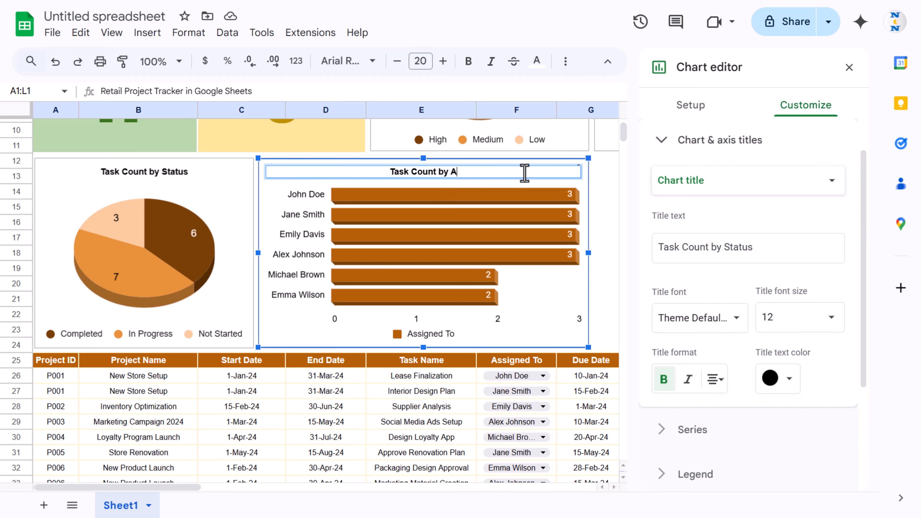
{"action": "type", "text": "ssi"}
{"action": "key", "text": "BackSpace"}
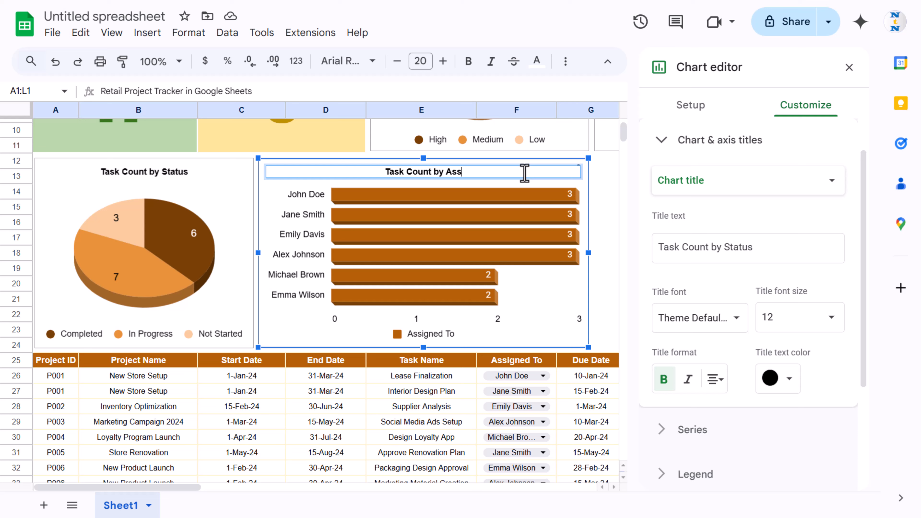
{"action": "type", "text": "igned To"}
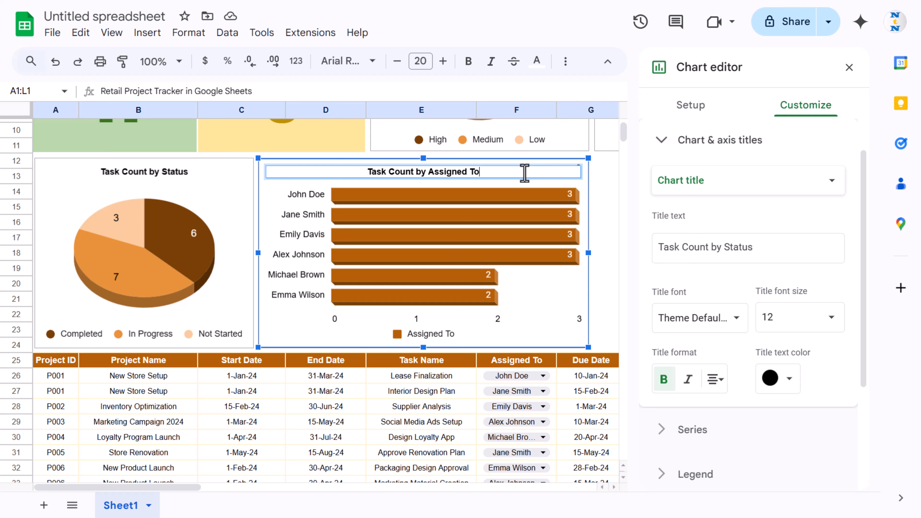
{"action": "key", "text": "Return"}
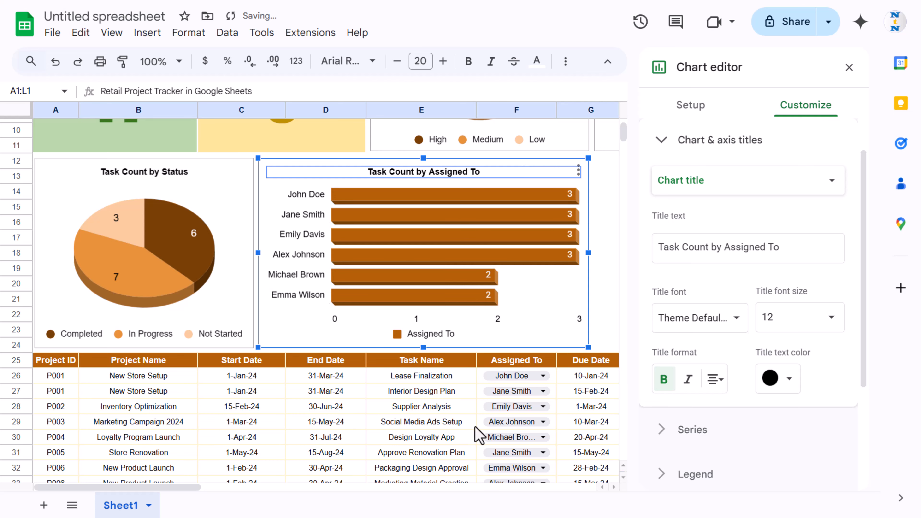
Step: Duplicate the Budget Vs Spent by Assigned To chart directly below the original and stretch the copy down to the project table
{"action": "left_click_drag", "start_coordinate": [177, 488], "coordinate": [279, 488]}
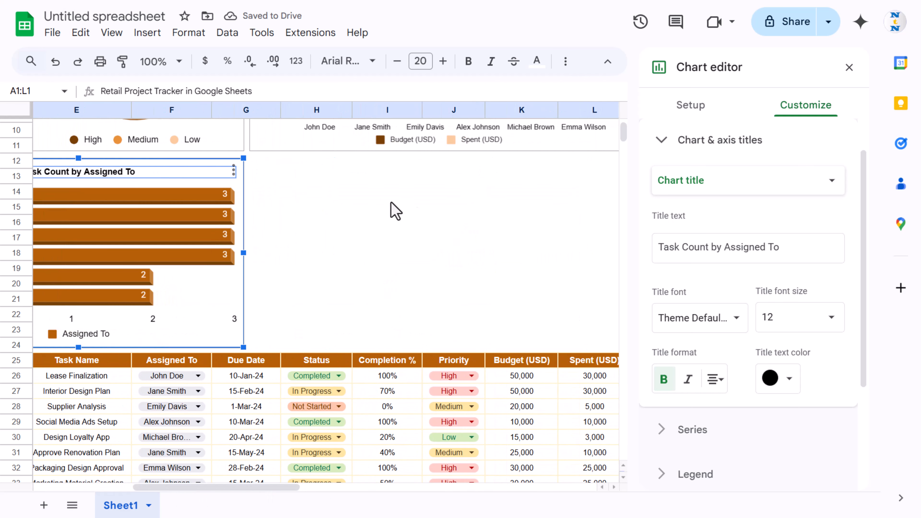
{"action": "left_click", "coordinate": [537, 147]}
{"action": "scroll", "coordinate": [525, 319], "scroll_direction": "up", "scroll_amount": 3}
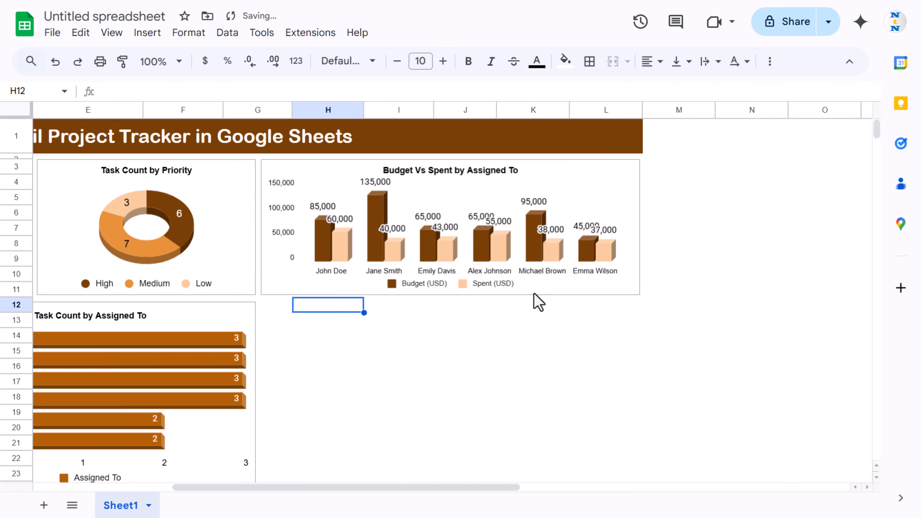
{"action": "double_click", "coordinate": [535, 293]}
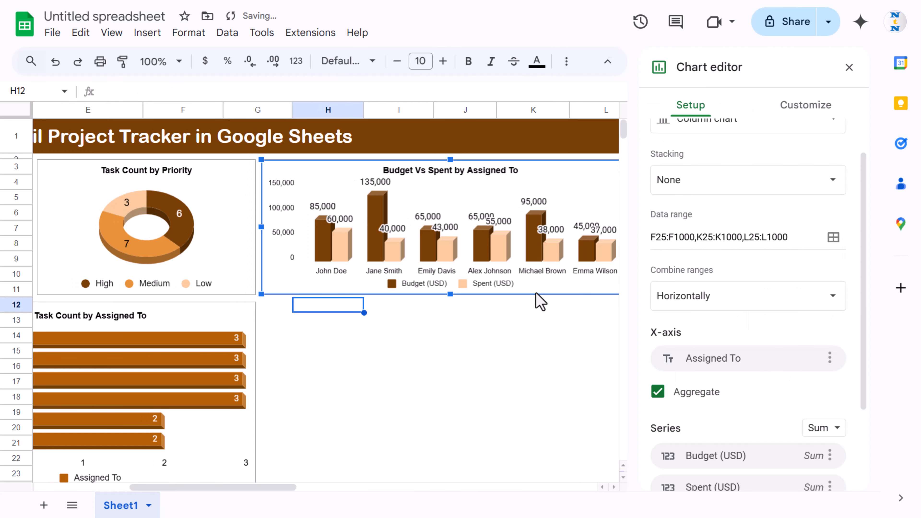
{"action": "left_click", "coordinate": [269, 308]}
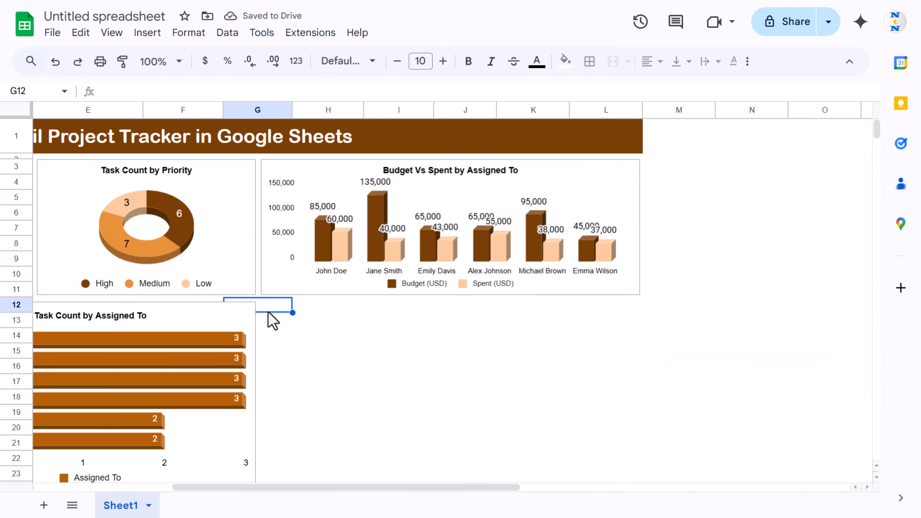
{"action": "key", "text": "ctrl+v"}
{"action": "left_click", "coordinate": [563, 317]}
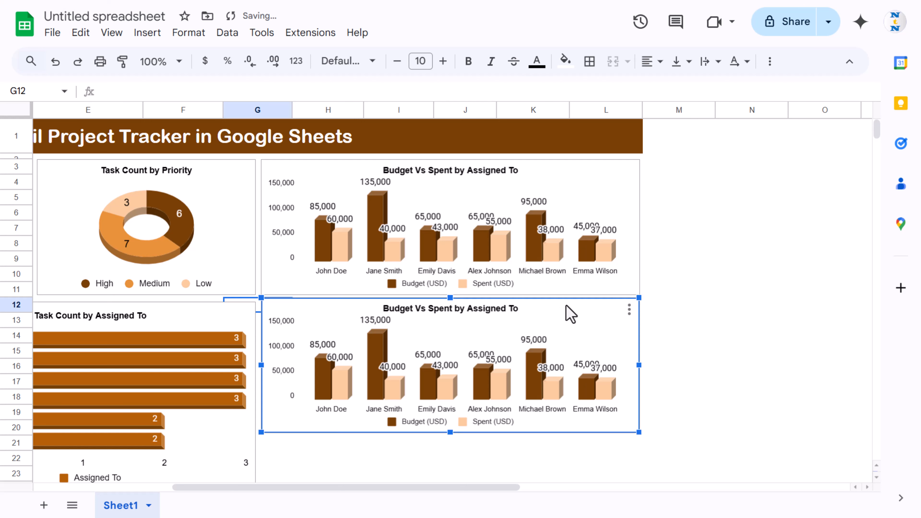
{"action": "scroll", "coordinate": [423, 313], "scroll_direction": "down", "scroll_amount": 3}
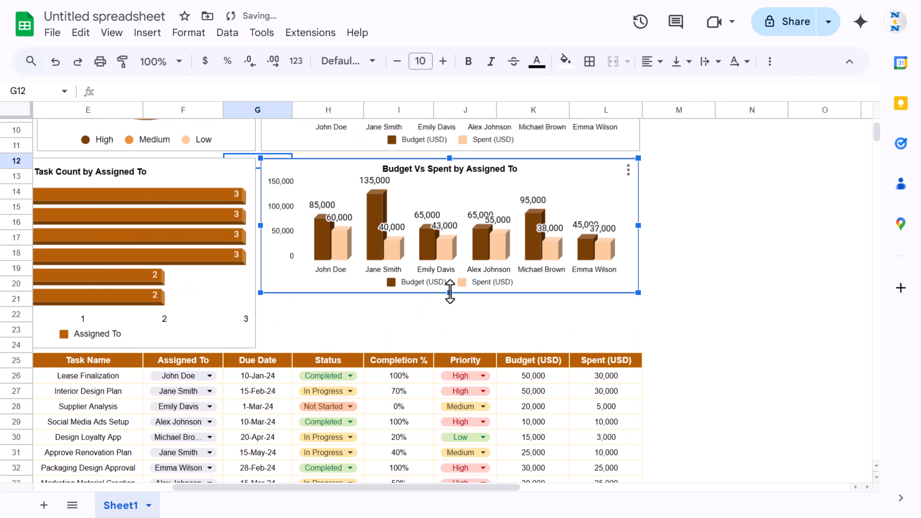
{"action": "left_click_drag", "start_coordinate": [449, 292], "coordinate": [450, 347]}
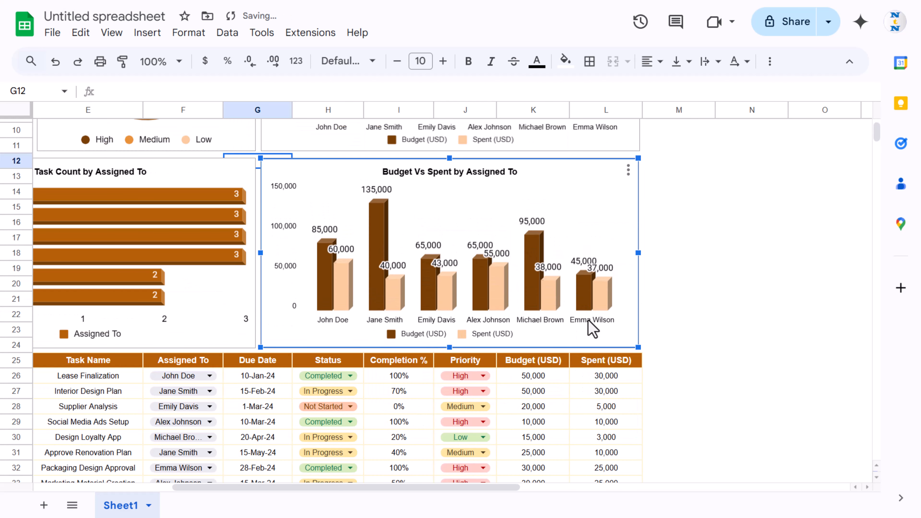
Step: Replace the copied Budget Vs Spent chart's F25:F1000 data range with the Project Name column, B25:B1000
{"action": "double_click", "coordinate": [606, 341]}
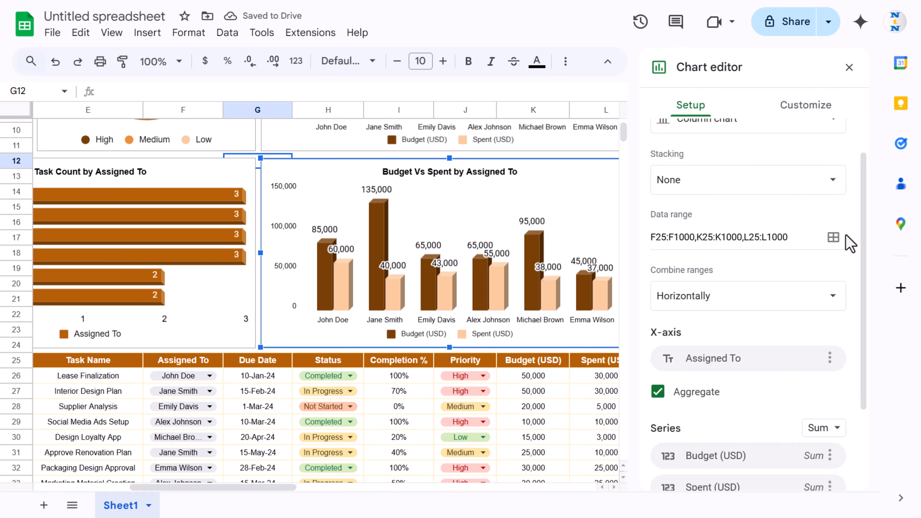
{"action": "left_click", "coordinate": [834, 238]}
{"action": "left_click", "coordinate": [431, 152]}
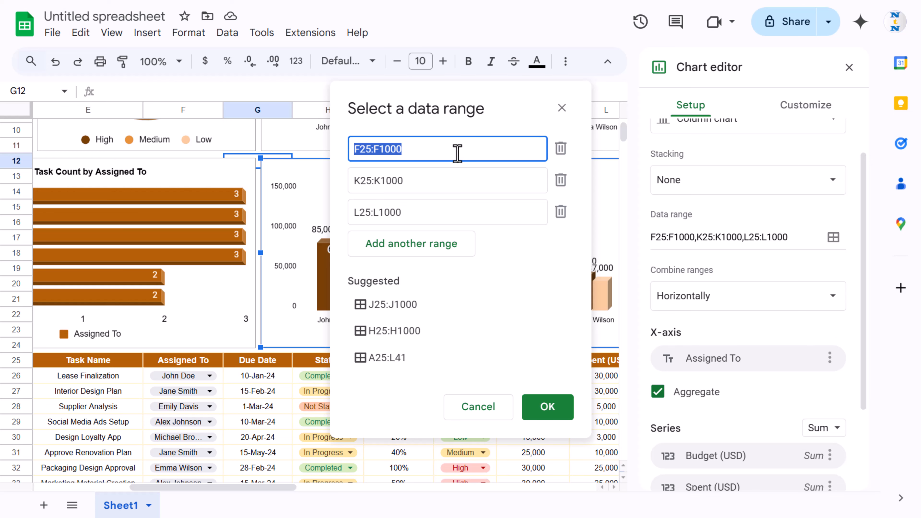
{"action": "key", "text": "BackSpace"}
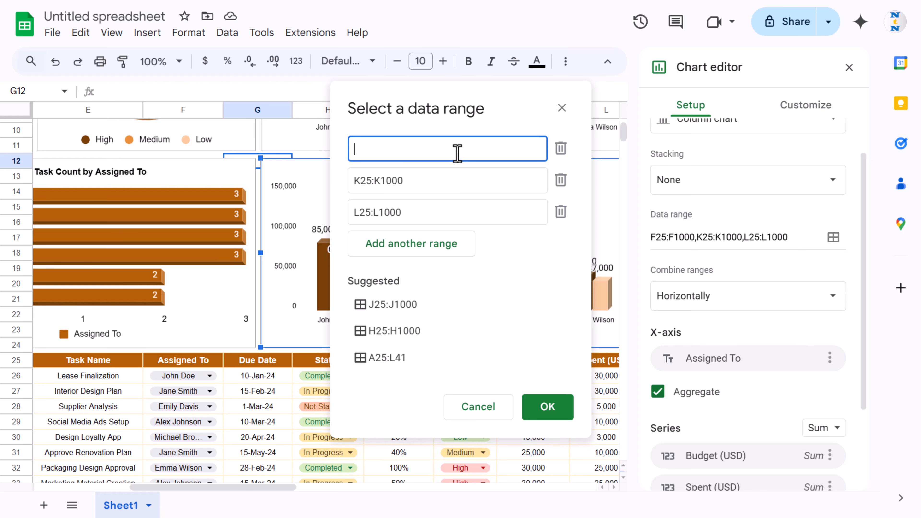
{"action": "left_click", "coordinate": [107, 362]}
{"action": "key", "text": "ctrl+Left"}
{"action": "left_click", "coordinate": [108, 360]}
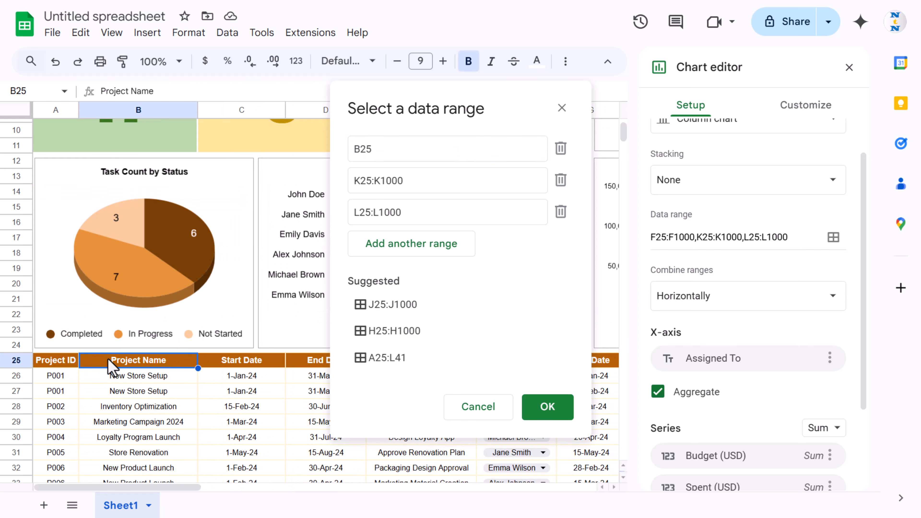
{"action": "key", "text": "ctrl+shift+Down"}
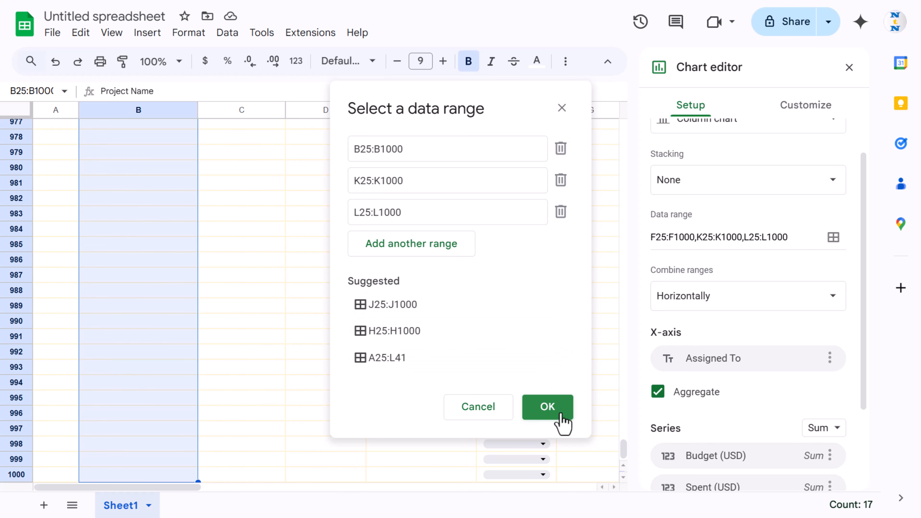
{"action": "left_click", "coordinate": [548, 407]}
Step: Set the copied Budget Vs Spent chart's X-axis to Project Name
{"action": "left_click", "coordinate": [380, 293]}
{"action": "key", "text": "ctrl+Up"}
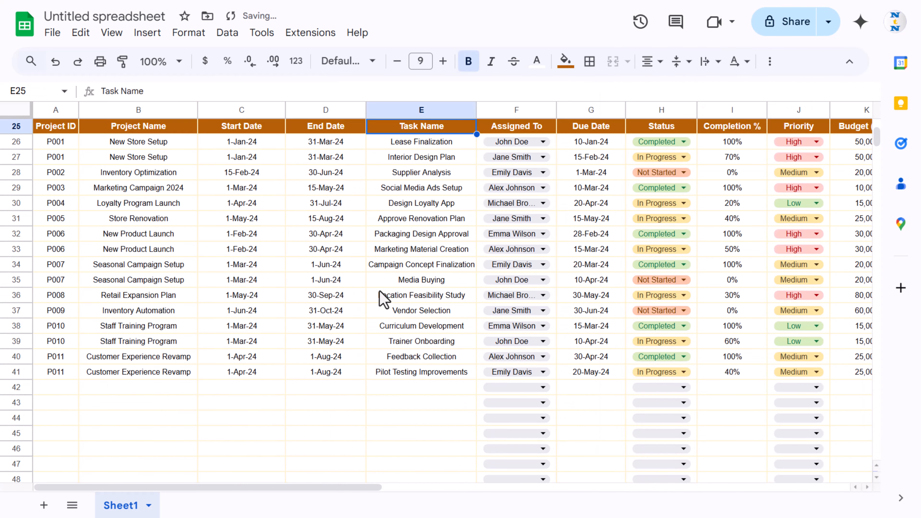
{"action": "key", "text": "ctrl+Up"}
{"action": "key", "text": "Right"}
{"action": "key", "text": "Right"}
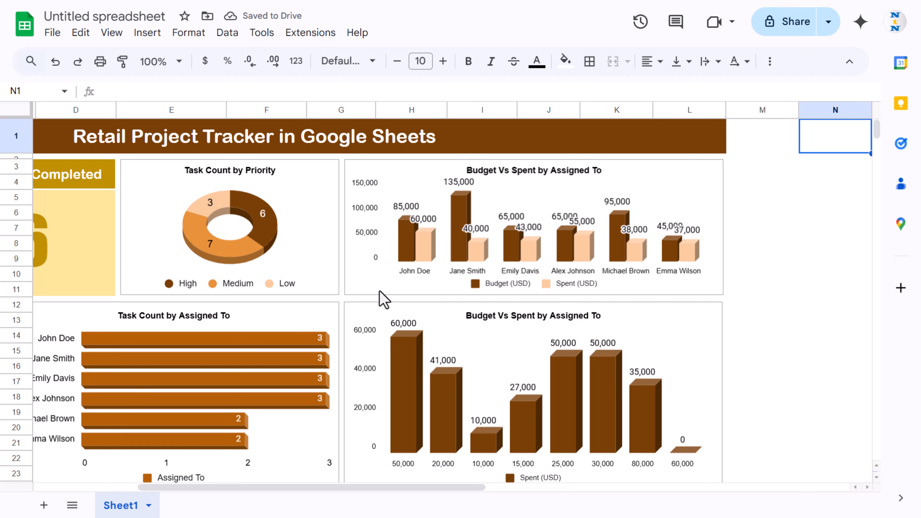
{"action": "scroll", "coordinate": [380, 293], "scroll_direction": "down", "scroll_amount": 5}
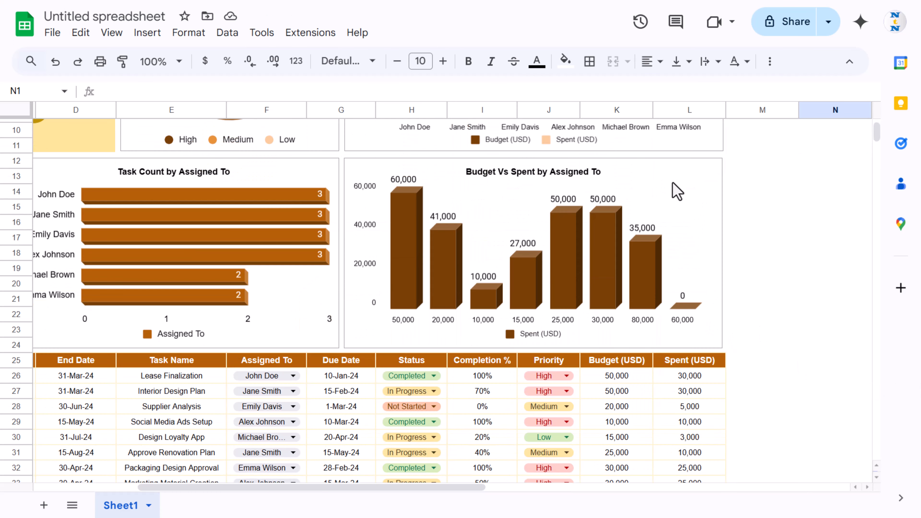
{"action": "double_click", "coordinate": [677, 191]}
{"action": "scroll", "coordinate": [798, 363], "scroll_direction": "down", "scroll_amount": 3}
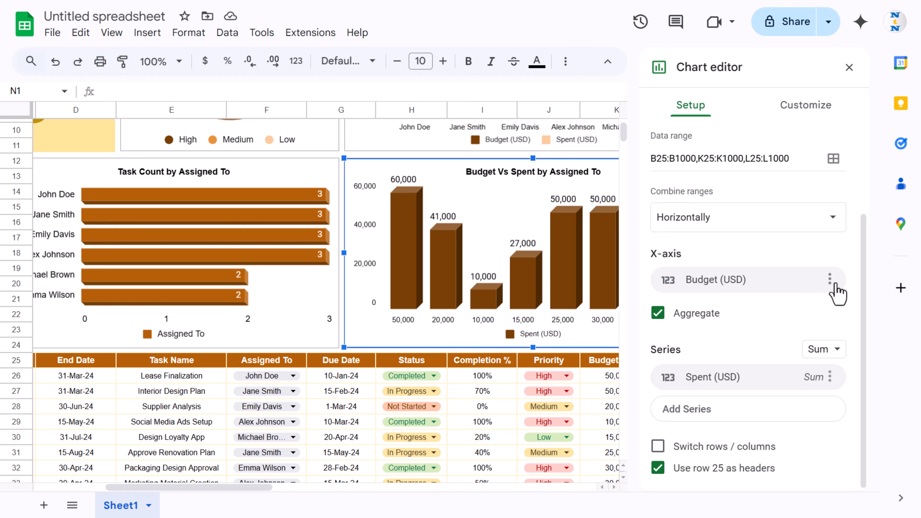
{"action": "left_click", "coordinate": [763, 284]}
{"action": "left_click", "coordinate": [720, 342]}
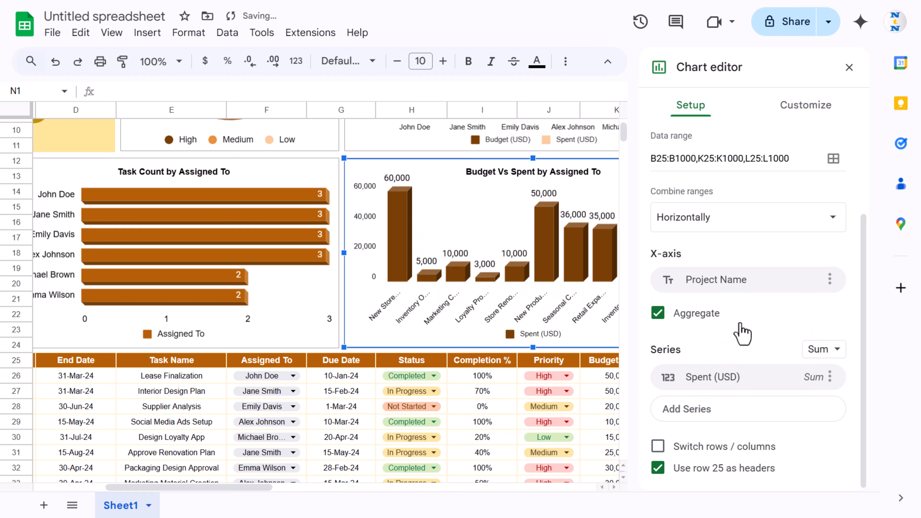
Step: Add the Budget (USD) series to the copied chart, re-add Spent (USD) so it follows Budget, and close the chart editor
{"action": "left_click", "coordinate": [722, 417]}
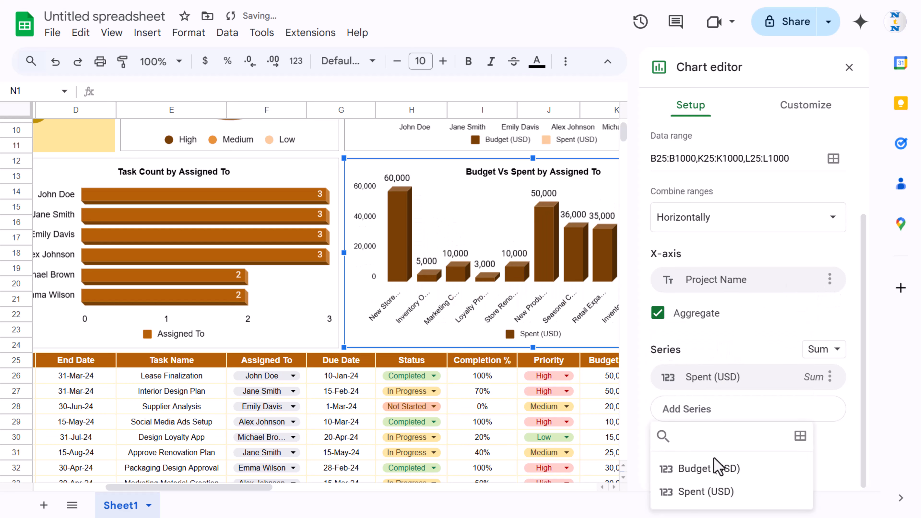
{"action": "left_click", "coordinate": [721, 470]}
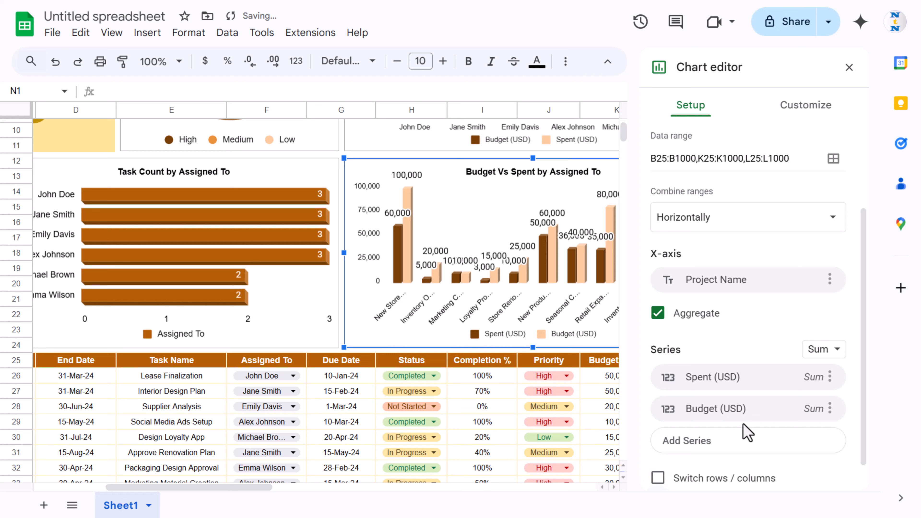
{"action": "left_click", "coordinate": [830, 377]}
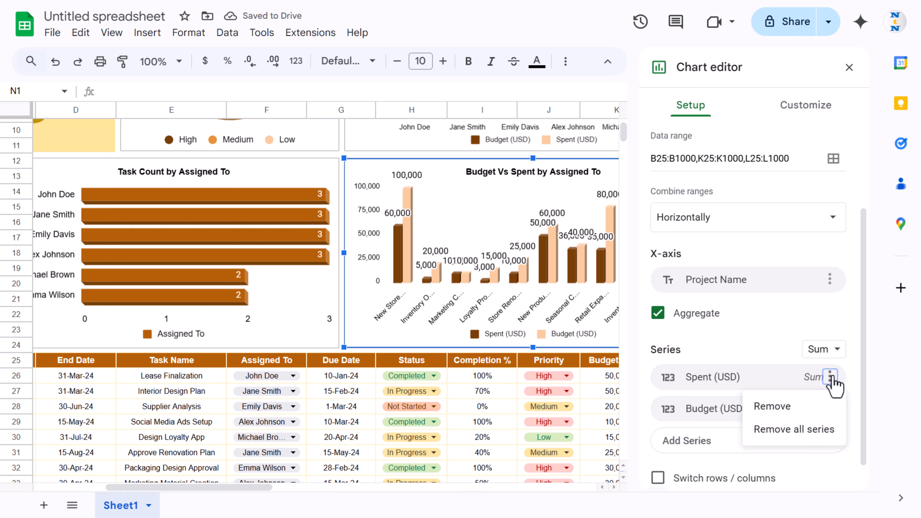
{"action": "left_click", "coordinate": [794, 408]}
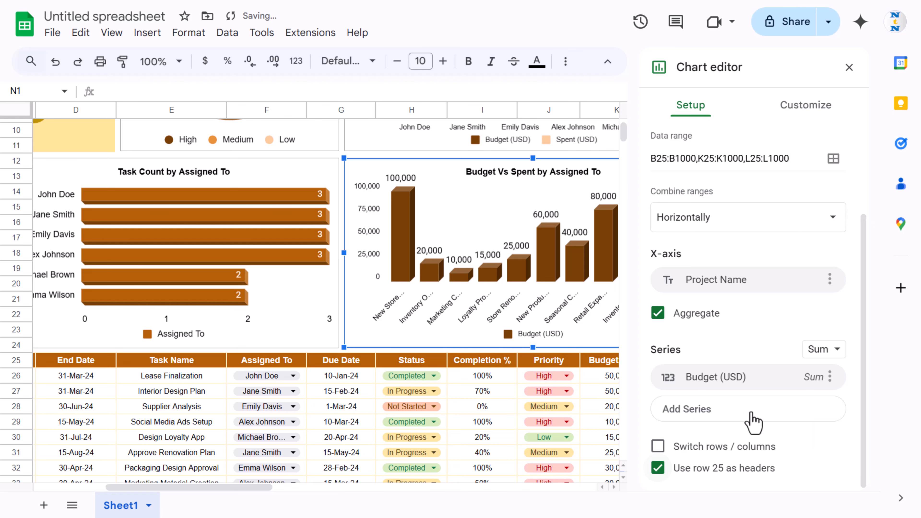
{"action": "left_click", "coordinate": [751, 414]}
{"action": "left_click", "coordinate": [739, 492]}
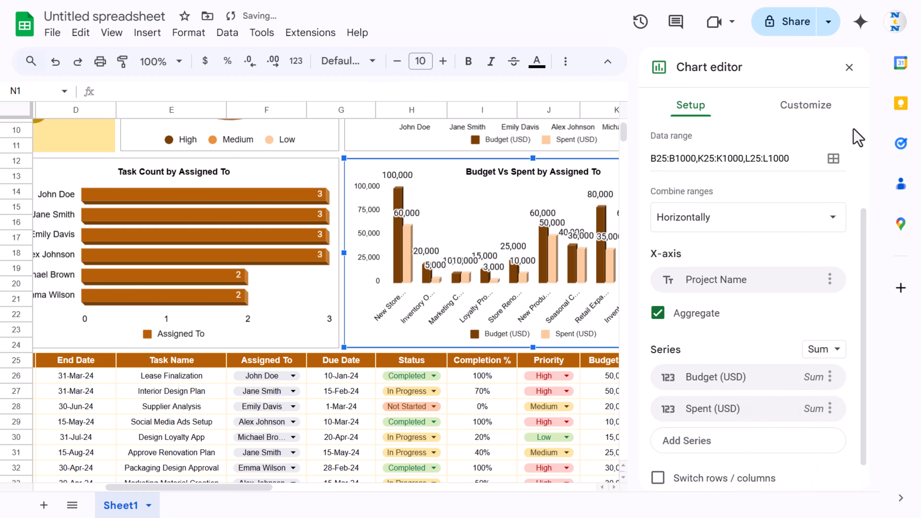
{"action": "left_click", "coordinate": [850, 67]}
Step: Change the lower Budget Vs Spent chart's title to "Budget Vs Spent by Project" and close the chart editor
{"action": "left_click", "coordinate": [769, 272]}
{"action": "scroll", "coordinate": [774, 316], "scroll_direction": "up", "scroll_amount": 2}
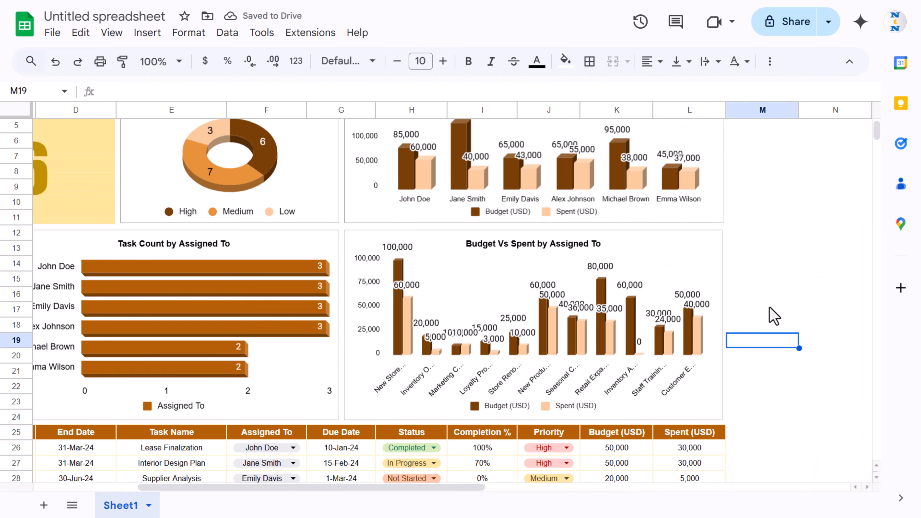
{"action": "left_click", "coordinate": [529, 384]}
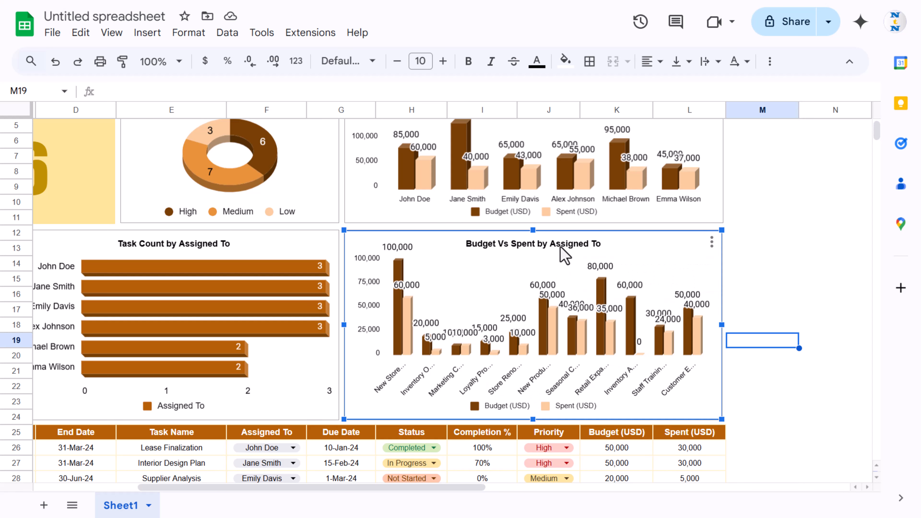
{"action": "double_click", "coordinate": [586, 248]}
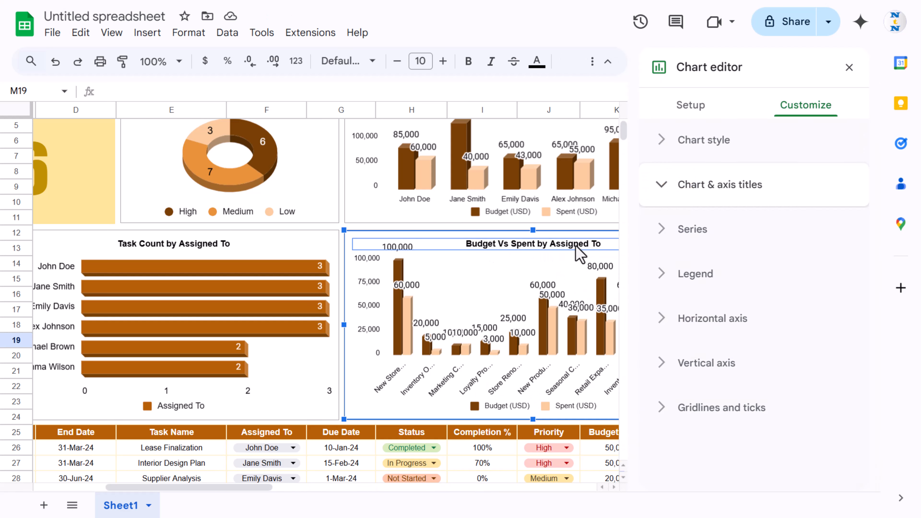
{"action": "left_click", "coordinate": [551, 245]}
{"action": "key", "text": "BackSpace"}
{"action": "key", "text": "Delete"}
{"action": "key", "text": "Delete"}
{"action": "key", "text": "Delete"}
{"action": "key", "text": "Delete"}
{"action": "key", "text": "Delete"}
{"action": "key", "text": "Delete"}
{"action": "key", "text": "Delete"}
{"action": "key", "text": "Delete"}
{"action": "key", "text": "Delete"}
{"action": "key", "text": "Delete"}
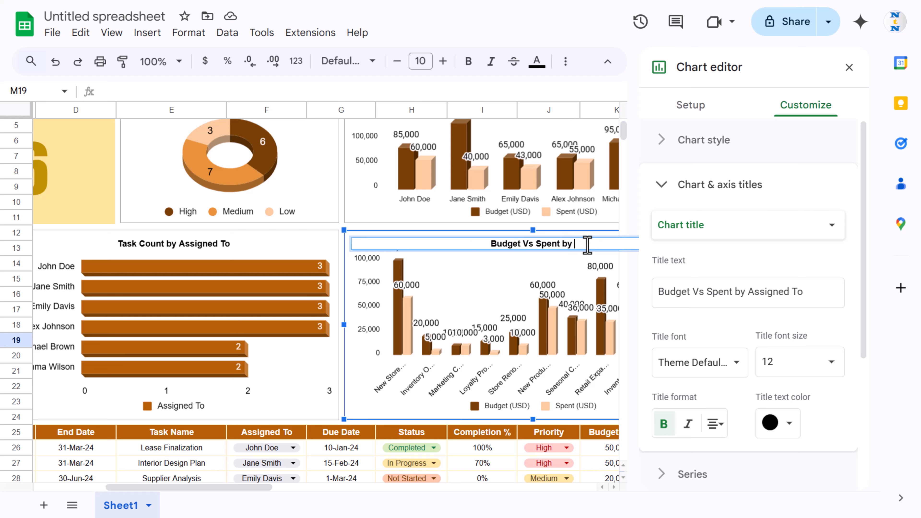
{"action": "type", "text": "Project"}
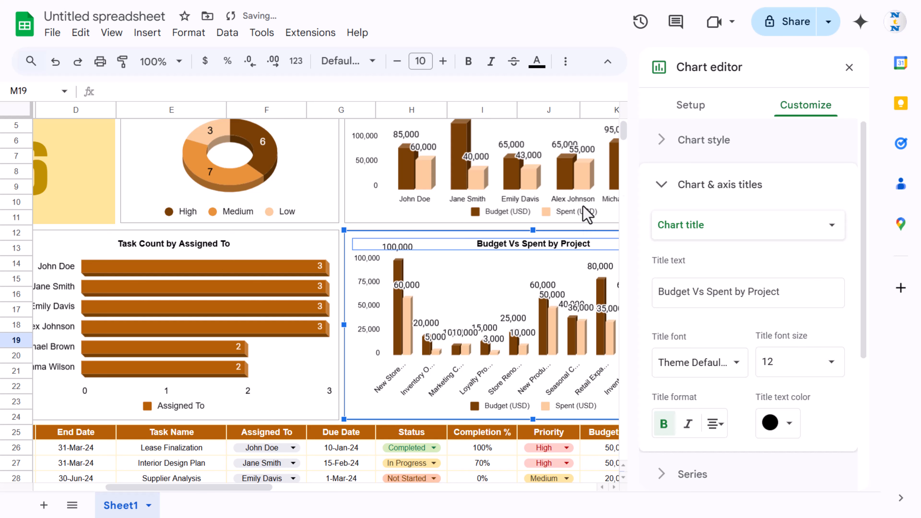
{"action": "left_click", "coordinate": [849, 68]}
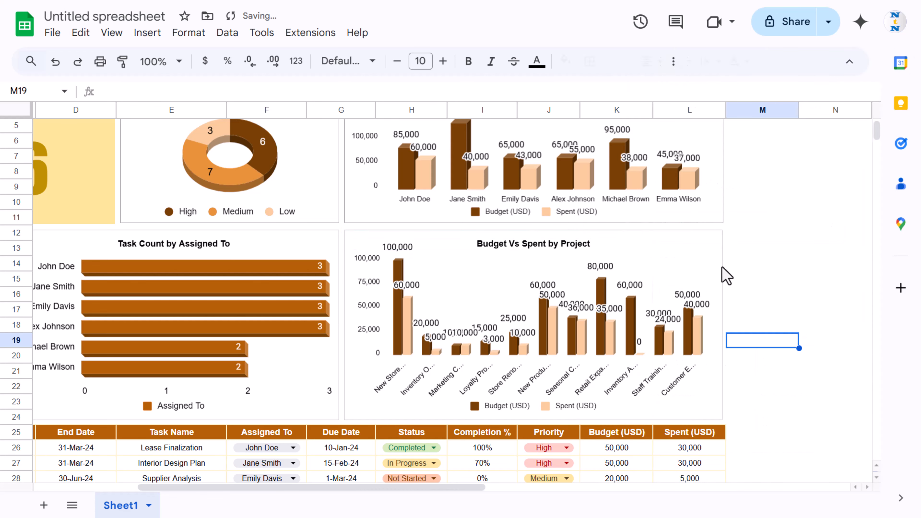
Step: Review the dashboard's charts and KPI cards from its beginning and select the merged title cell A1:L1
{"action": "left_click", "coordinate": [763, 276]}
{"action": "scroll", "coordinate": [754, 239], "scroll_direction": "up", "scroll_amount": 2}
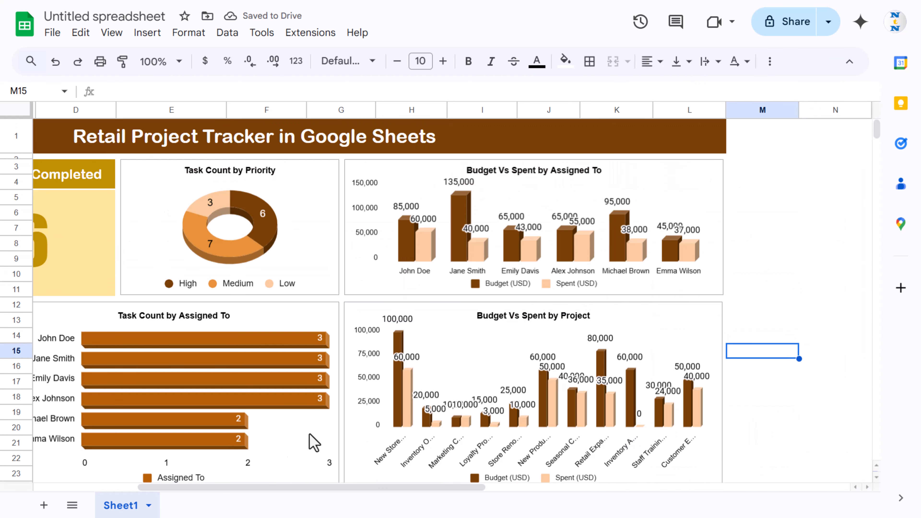
{"action": "left_click_drag", "start_coordinate": [274, 488], "coordinate": [98, 493]}
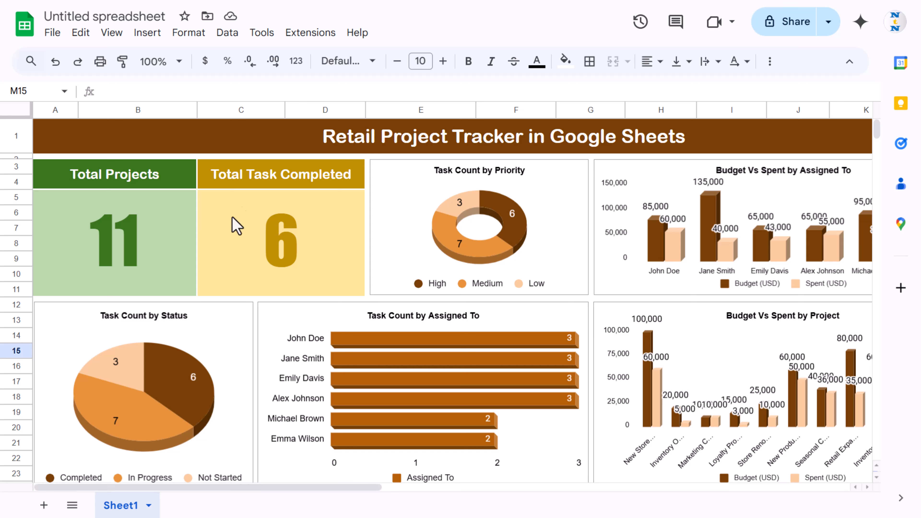
{"action": "left_click", "coordinate": [283, 145]}
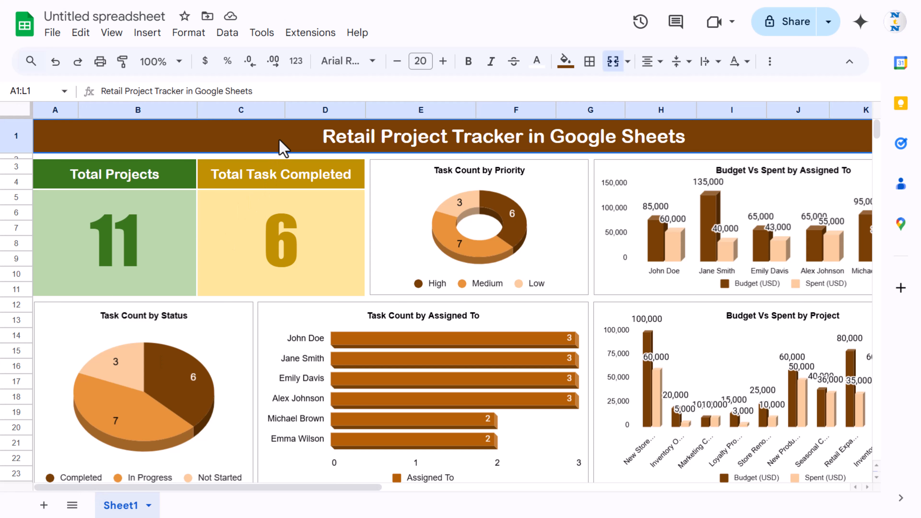